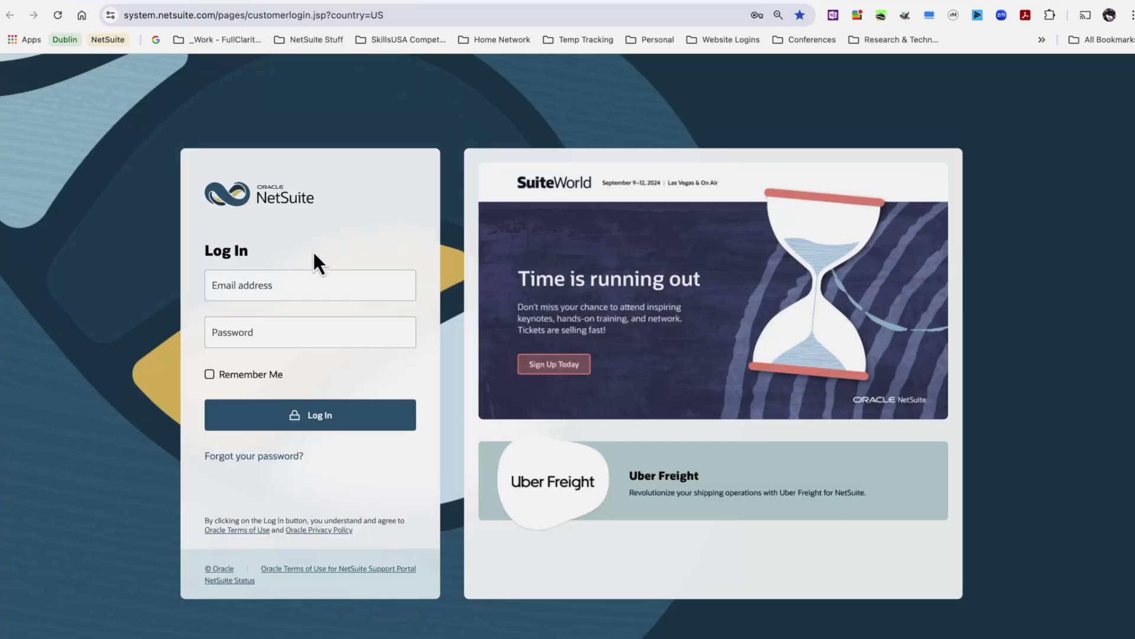
Log in and examine the results behind the FC Proj Fin Rev Rec Billed to Date indicator, returning to the home dashboard
click(312, 413)
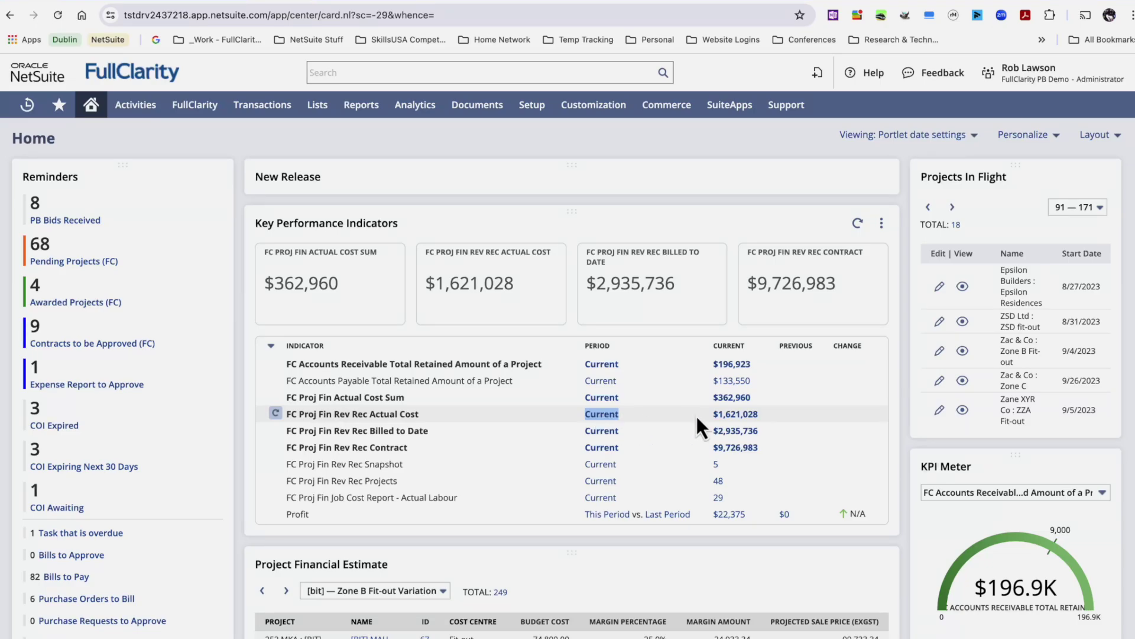
click(736, 431)
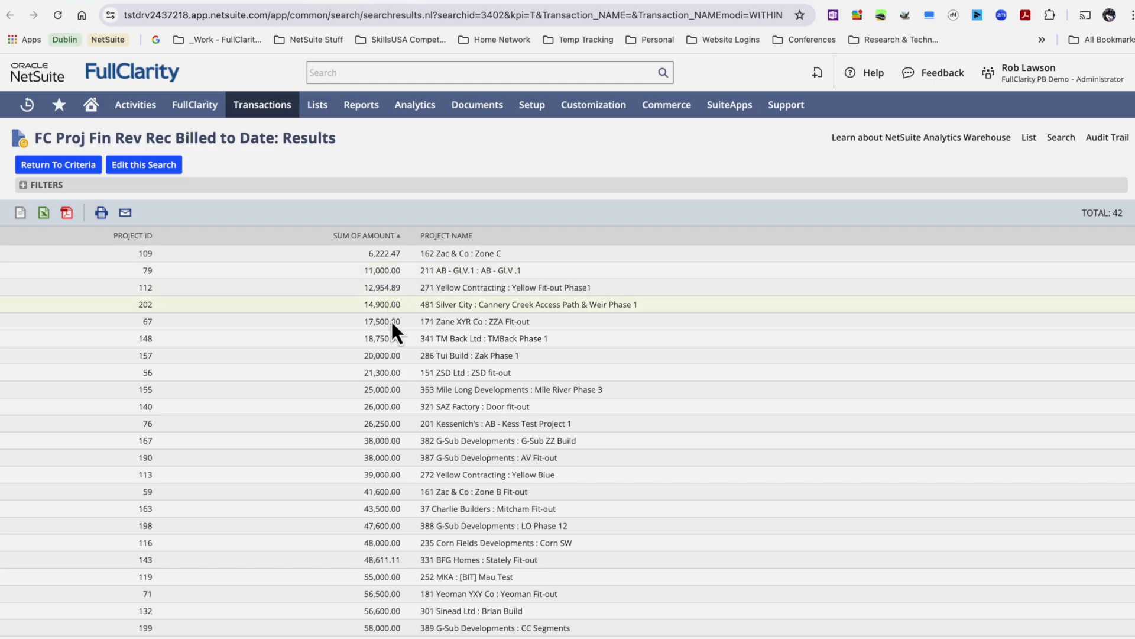
scroll(390, 449, down, 1)
scroll(389, 449, up, 1)
click(281, 1)
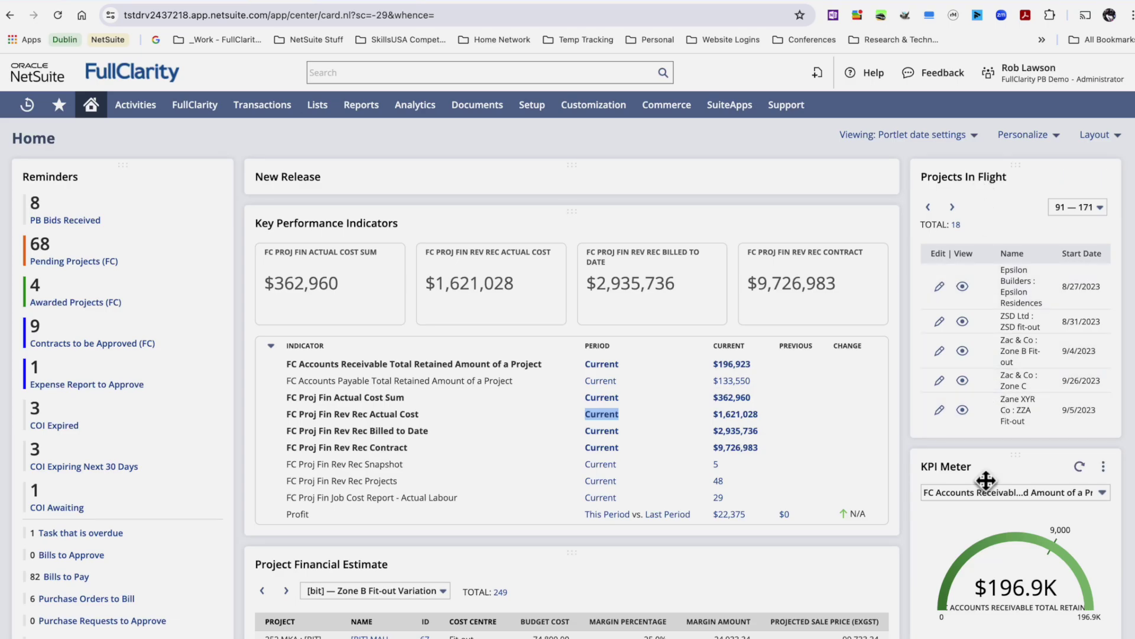
Review the home dashboard's KPI meters, Project Financial Estimate list, Opportunities list and Purchases (Ordered) Workbook
scroll(986, 480, down, 4)
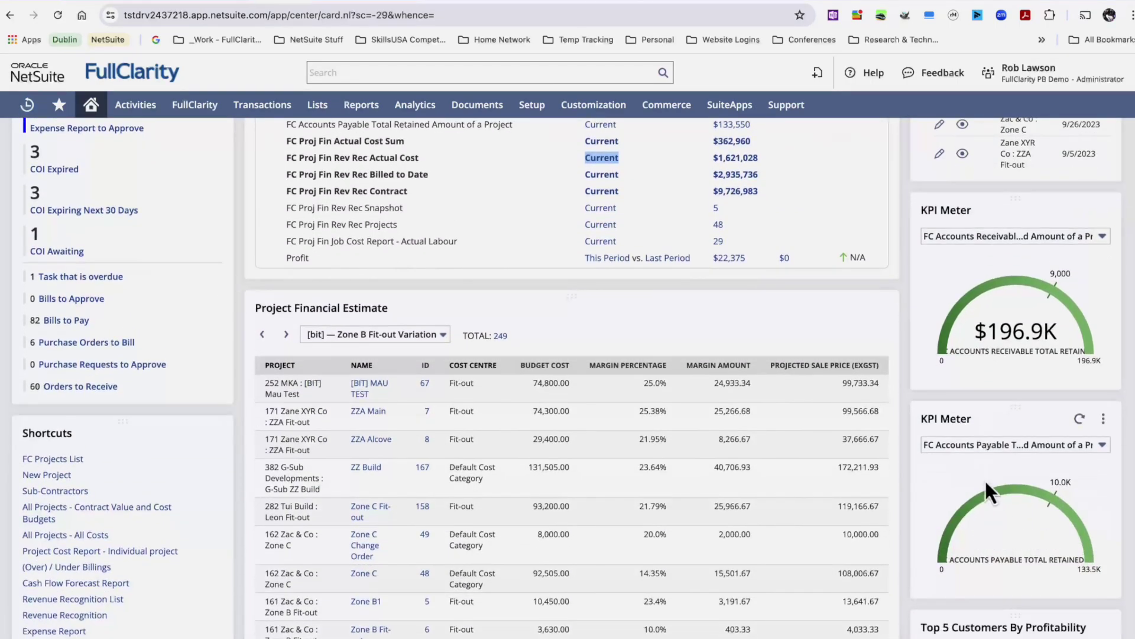
mouse_move(987, 482)
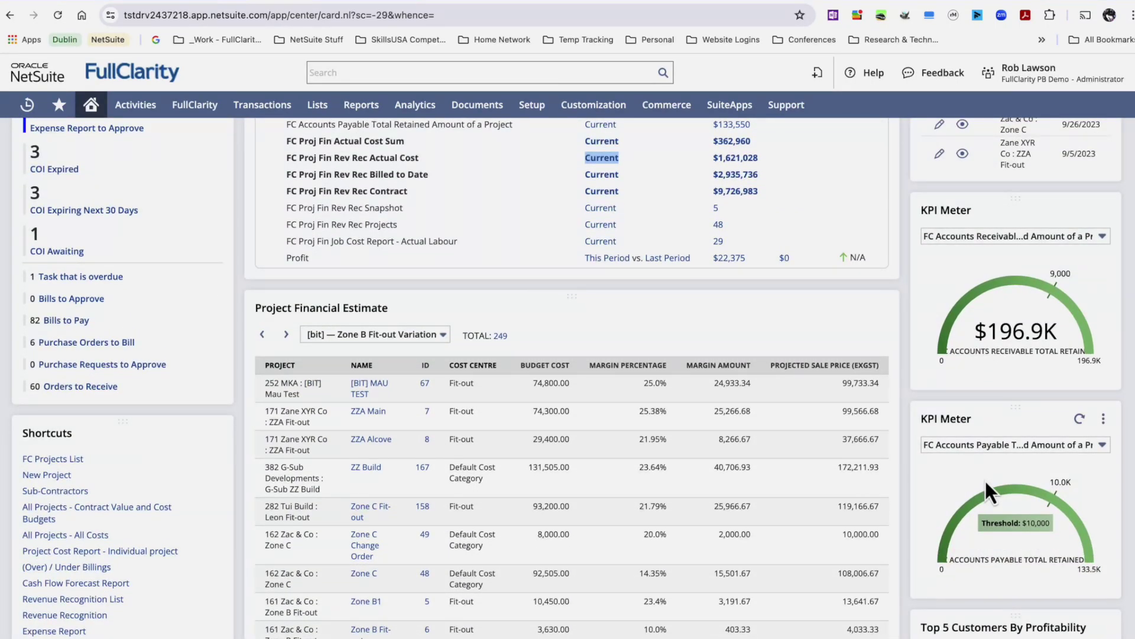
scroll(985, 478, down, 4)
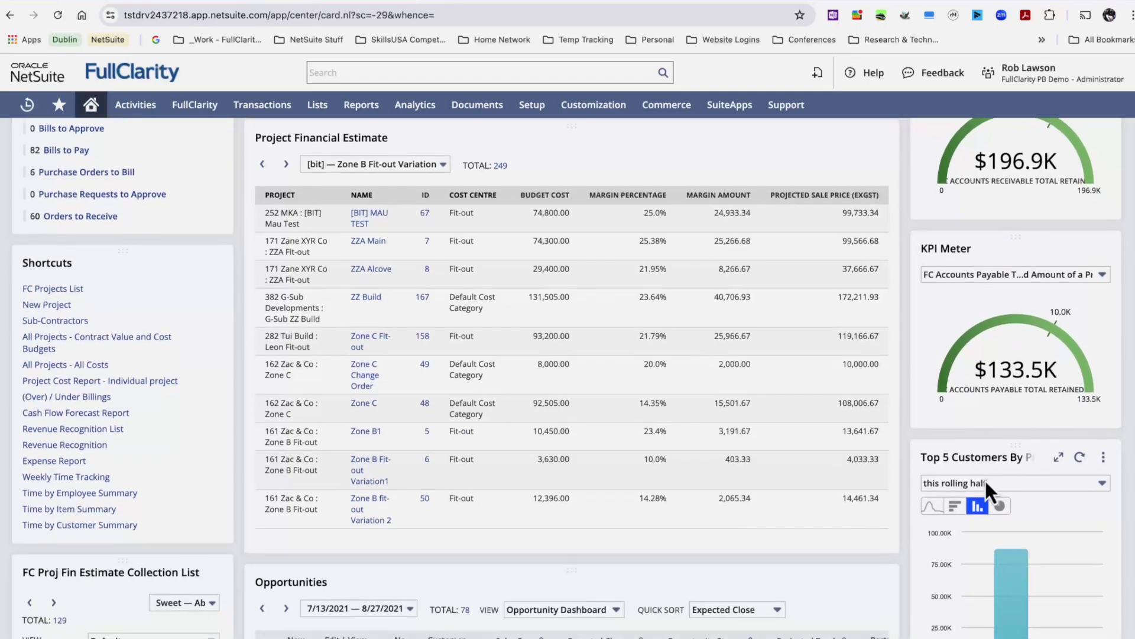
scroll(537, 558, down, 1)
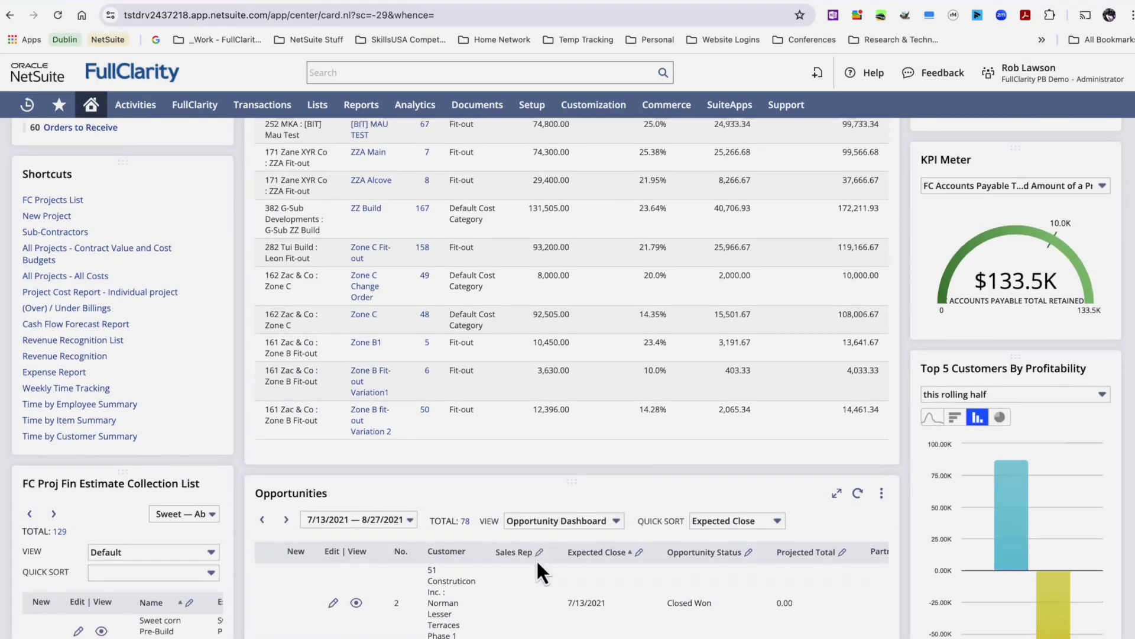
scroll(537, 559, up, 3)
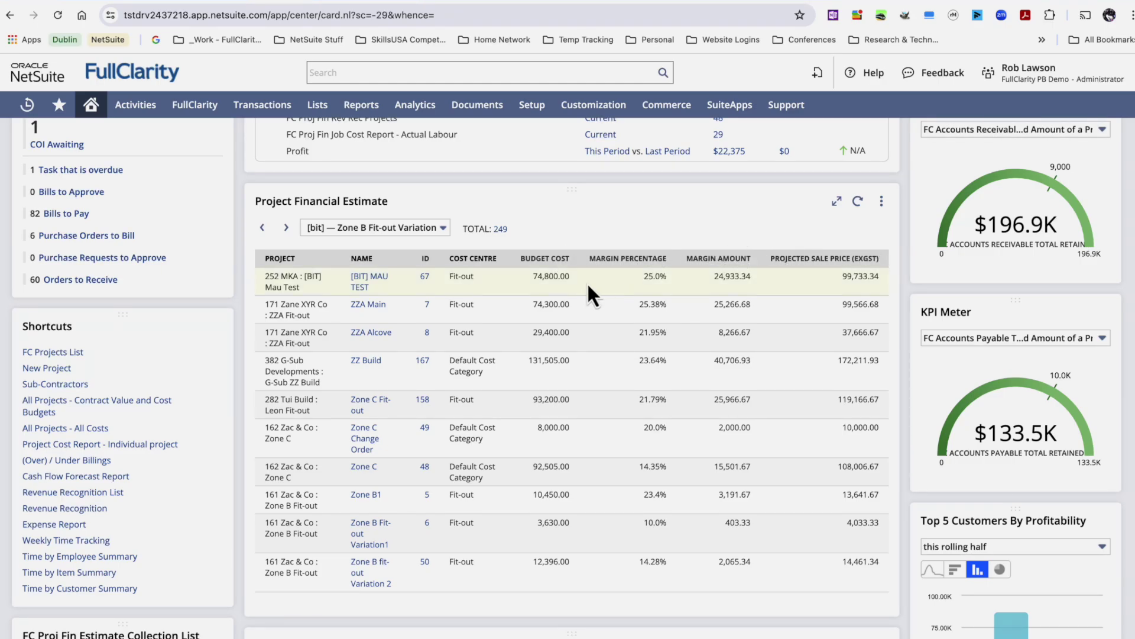
scroll(588, 286, down, 6)
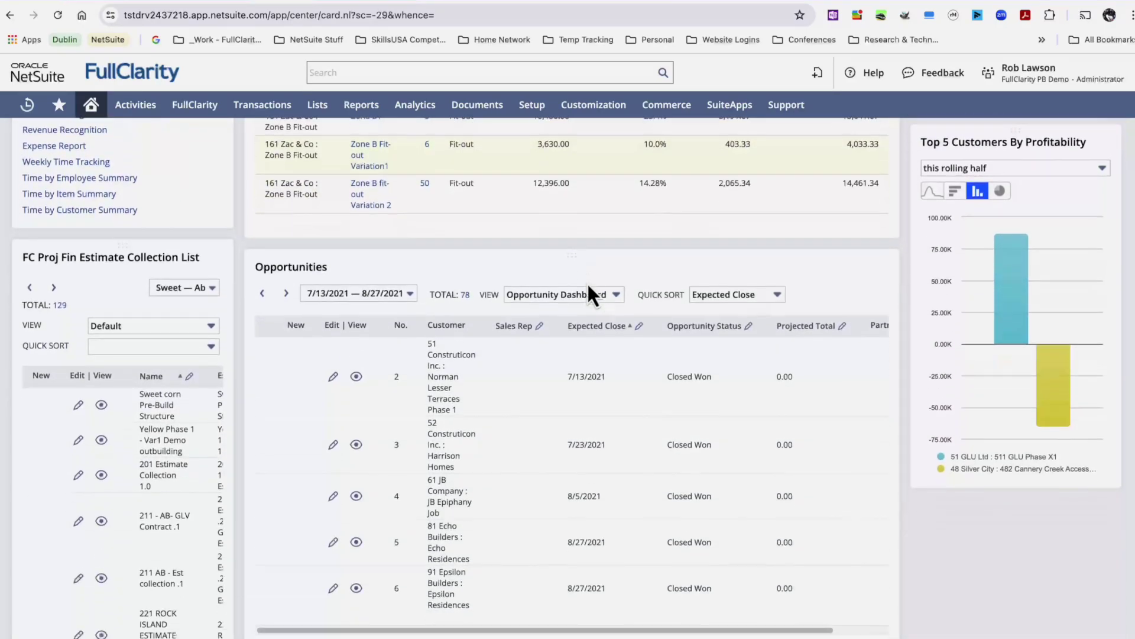
scroll(587, 282, down, 1)
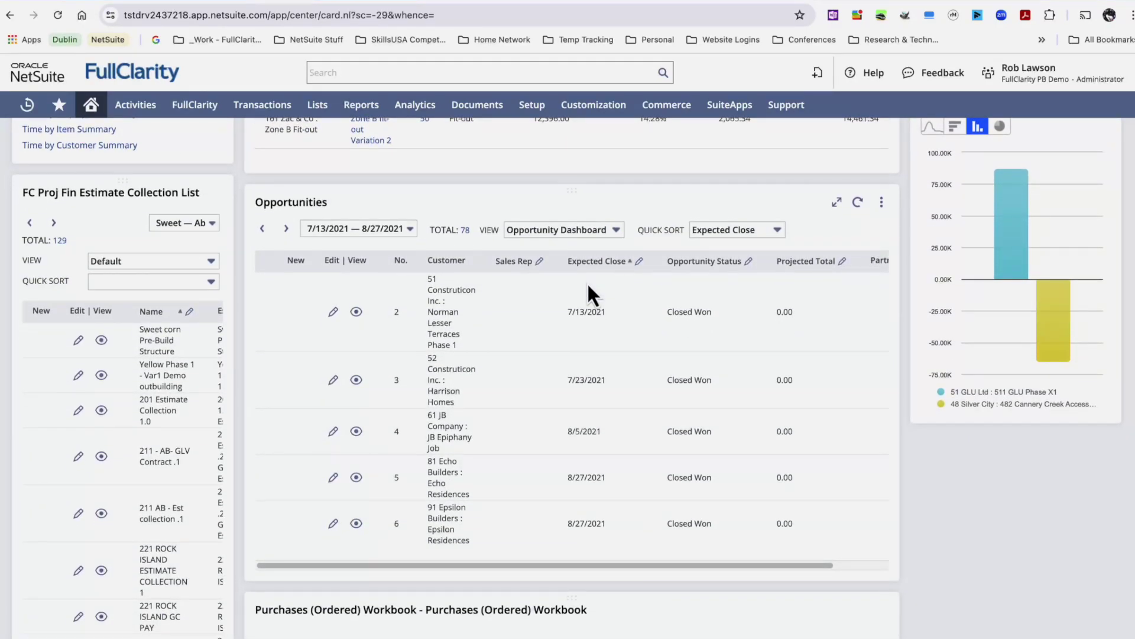
scroll(588, 286, down, 2)
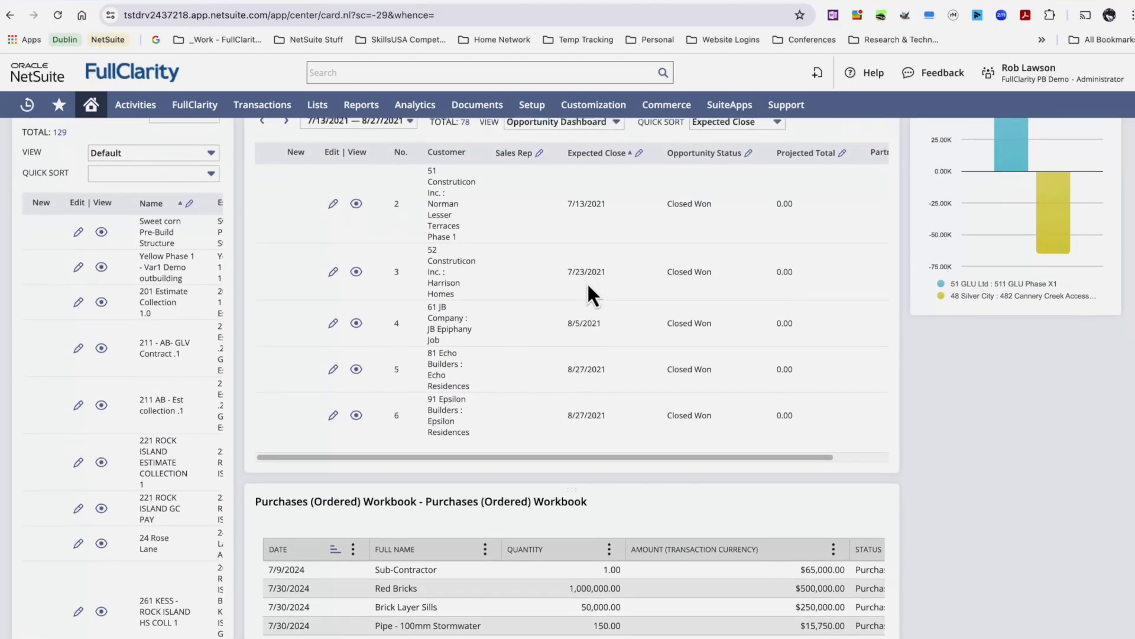
scroll(587, 282, down, 4)
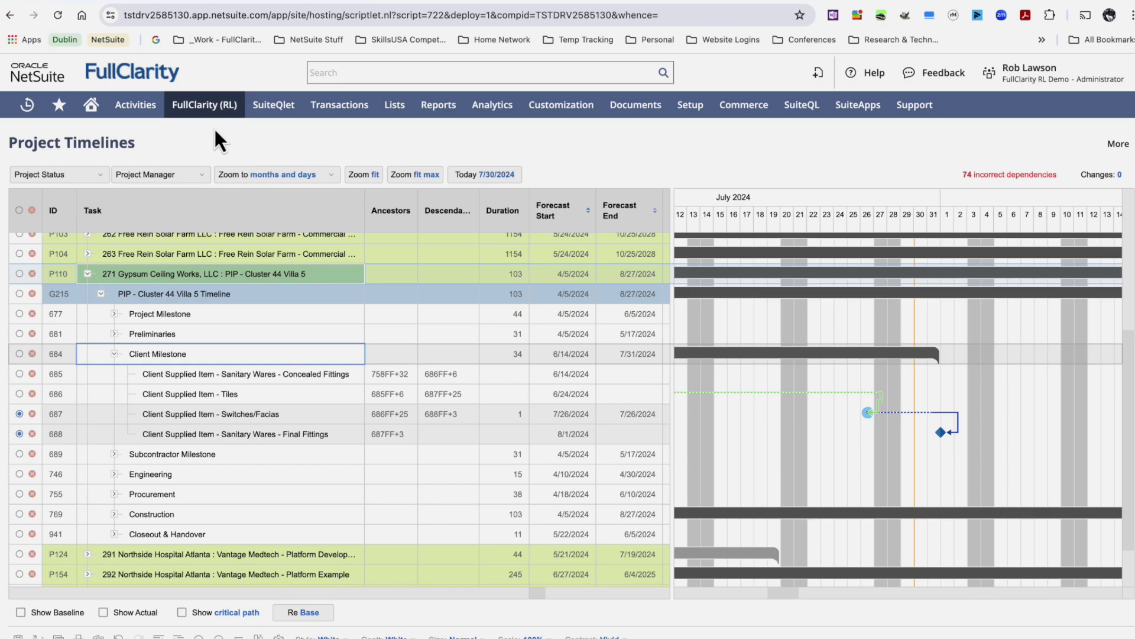
Examine the Project Timelines Gantt chart, including the project list and the PIP - Cluster 44 Villa 5 Timeline tasks
mouse_move(216, 112)
mouse_move(242, 292)
mouse_move(322, 299)
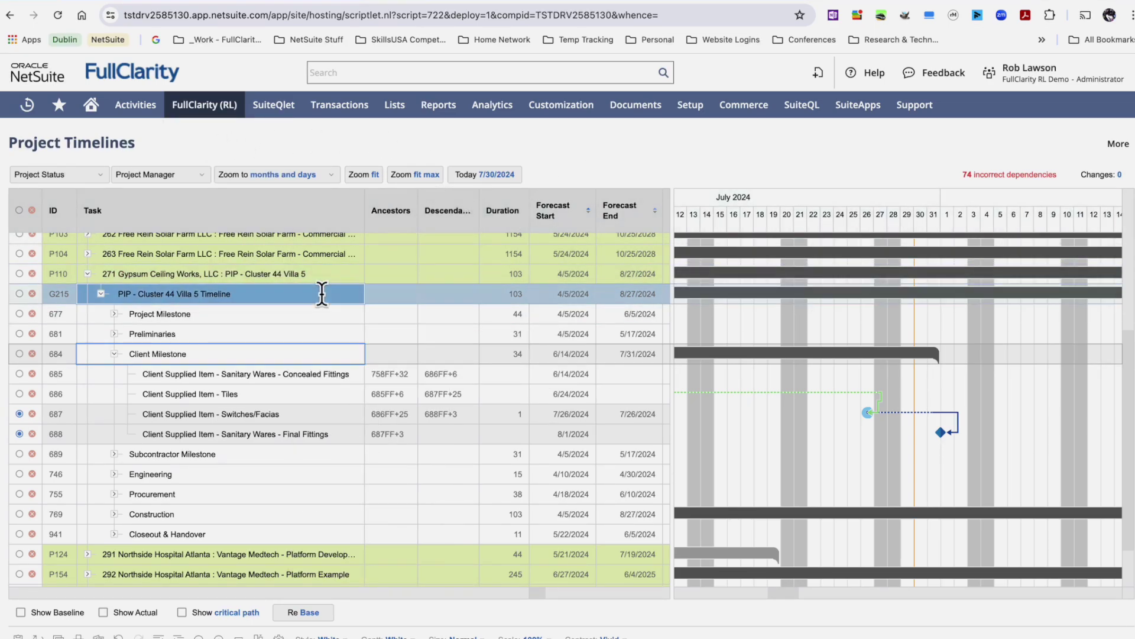
scroll(320, 295, up, 3)
scroll(323, 296, up, 3)
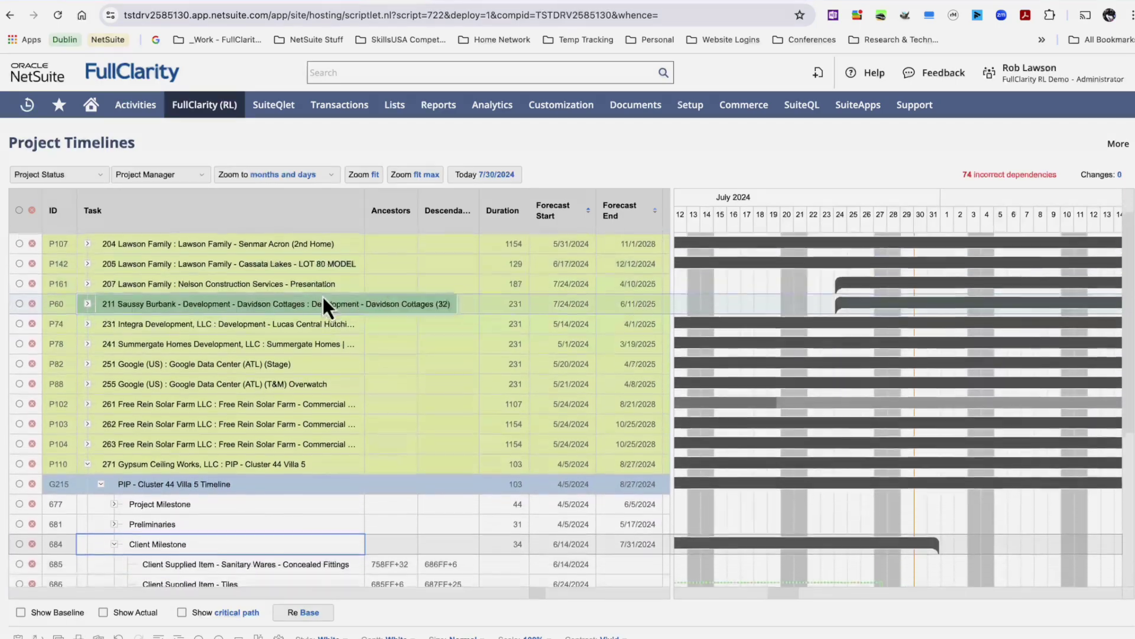
scroll(323, 297, down, 5)
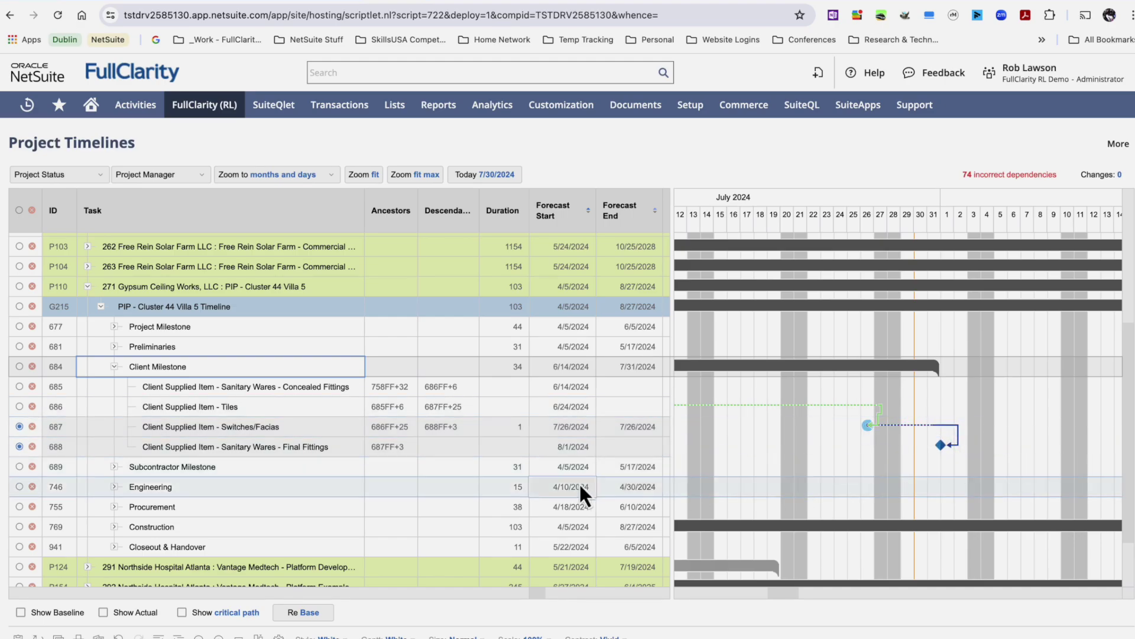
Switch to the open customer record and review the projects listed in its sales information
click(90, 0)
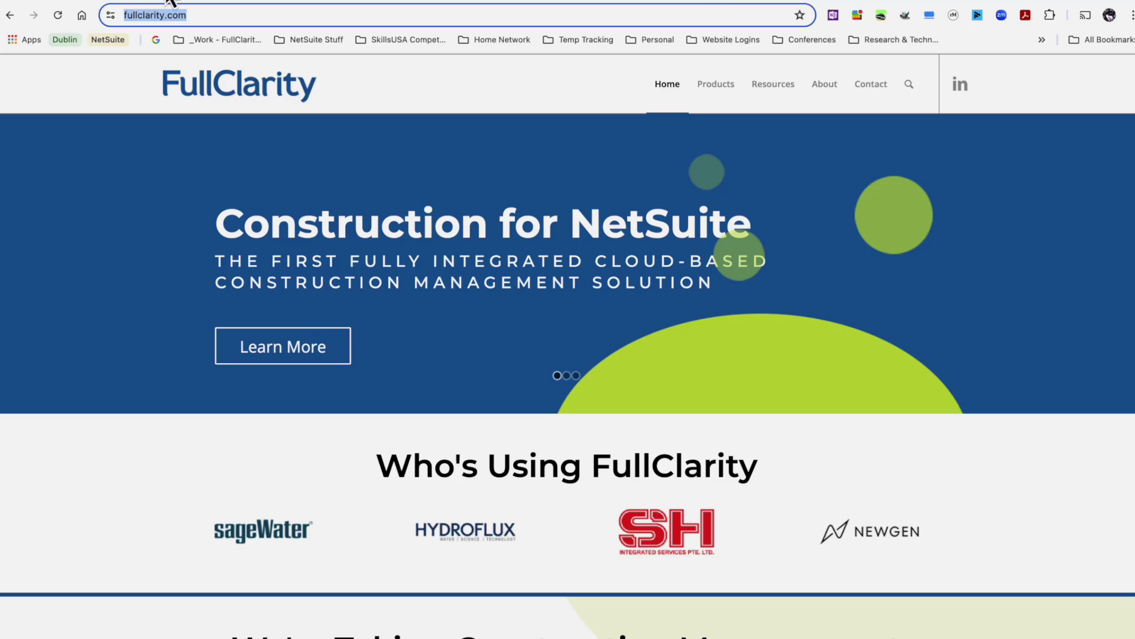
click(244, 0)
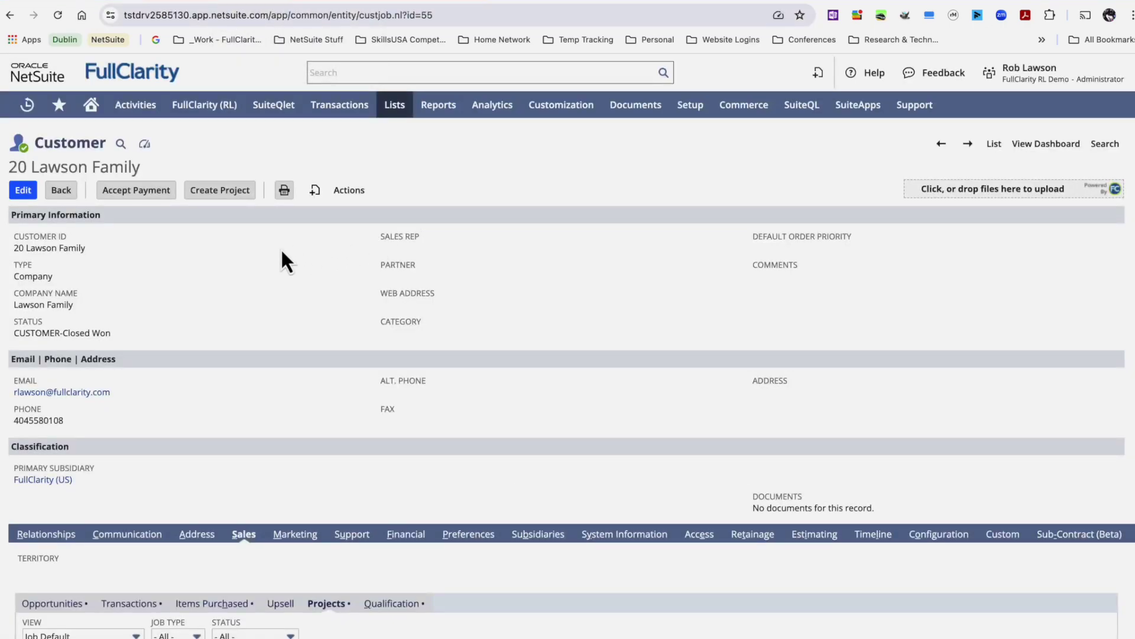
scroll(283, 253, down, 5)
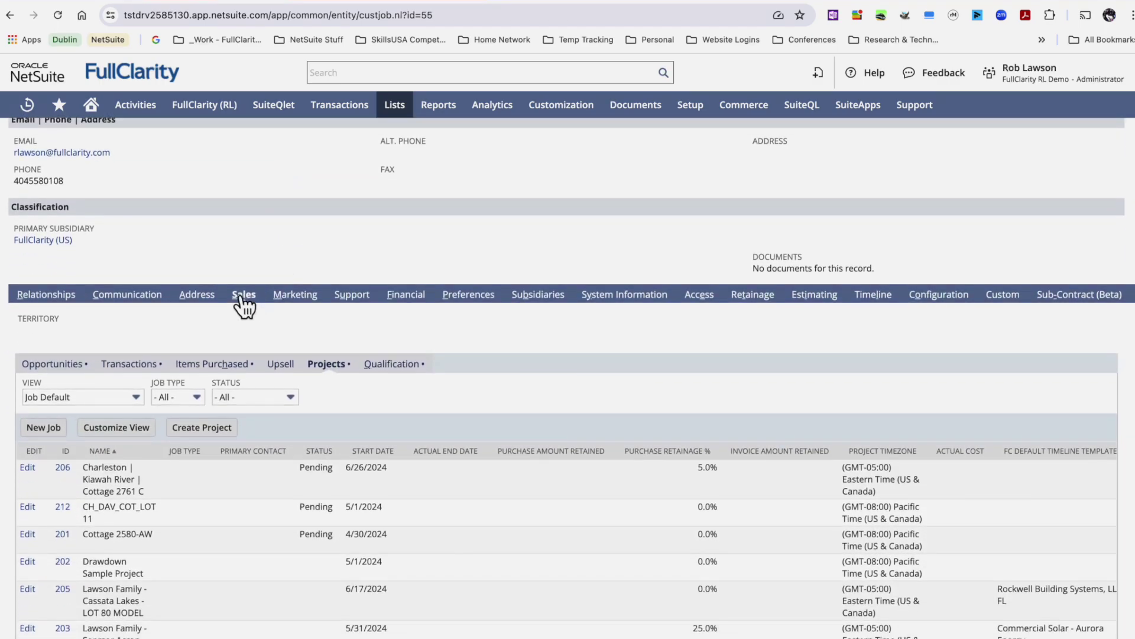
click(241, 295)
scroll(332, 382, down, 2)
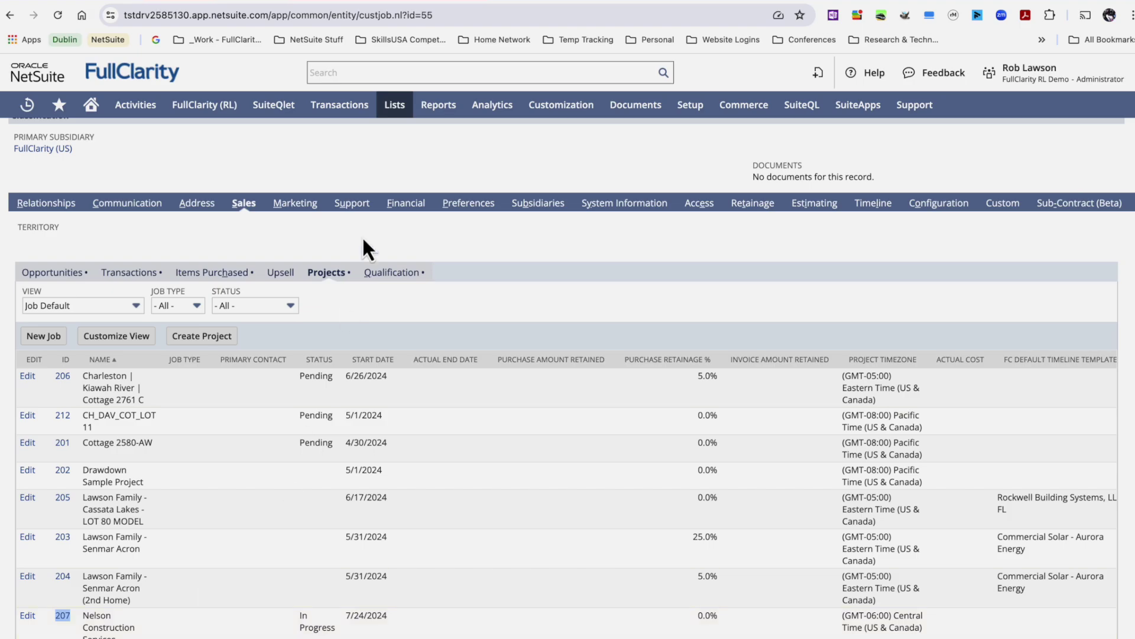
Switch to the Nelson Construction Services - Presentation job and view its documents grouped by category
click(309, 1)
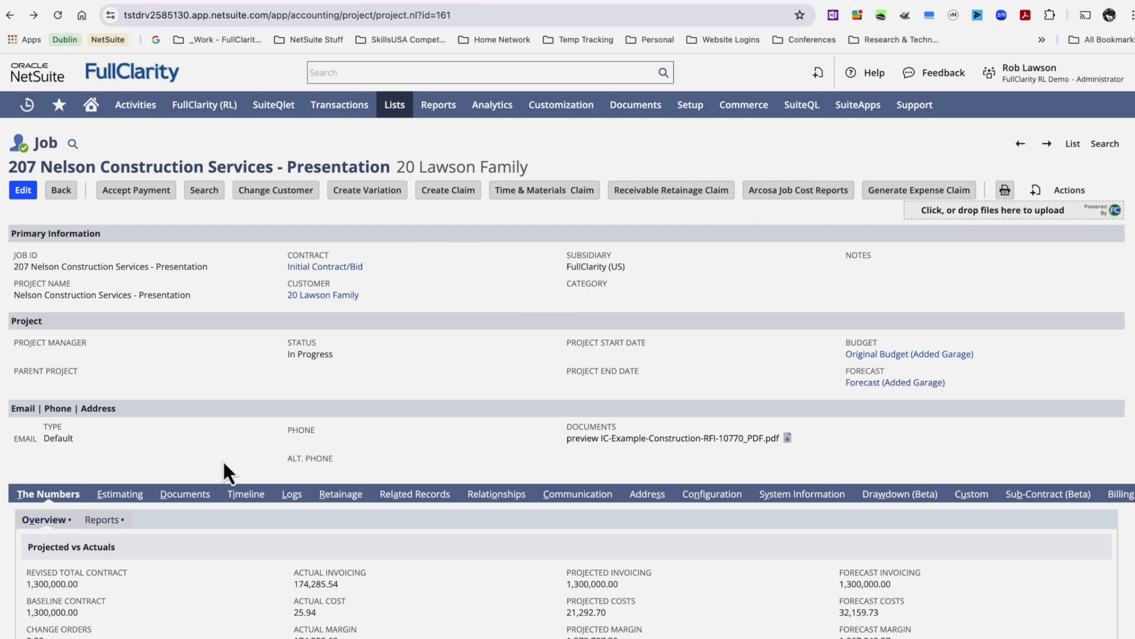
click(185, 495)
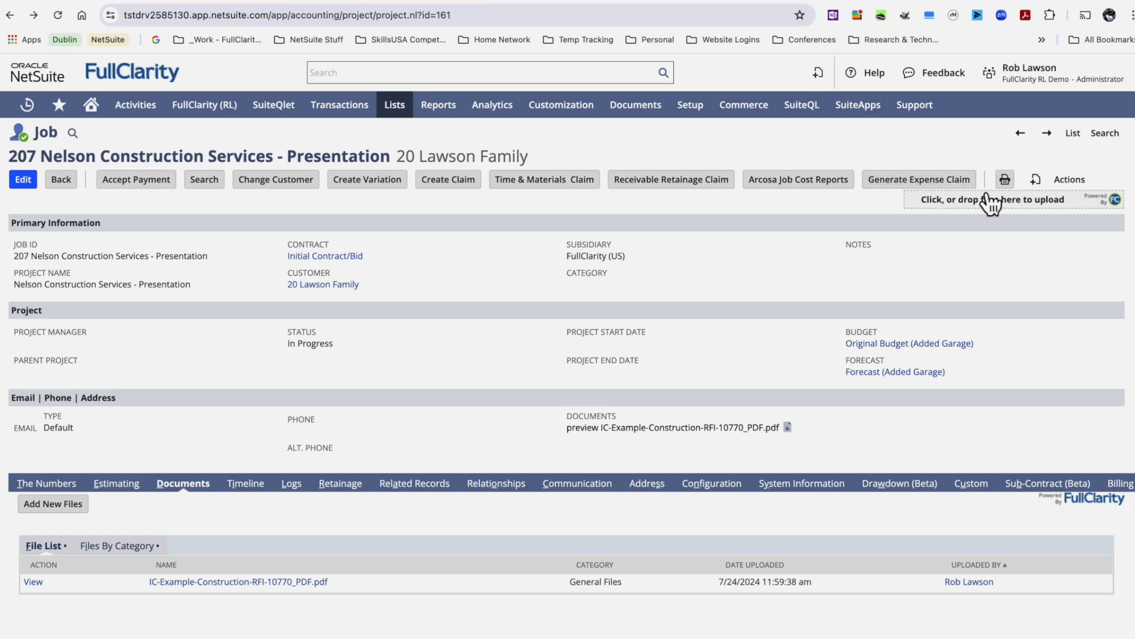
click(121, 546)
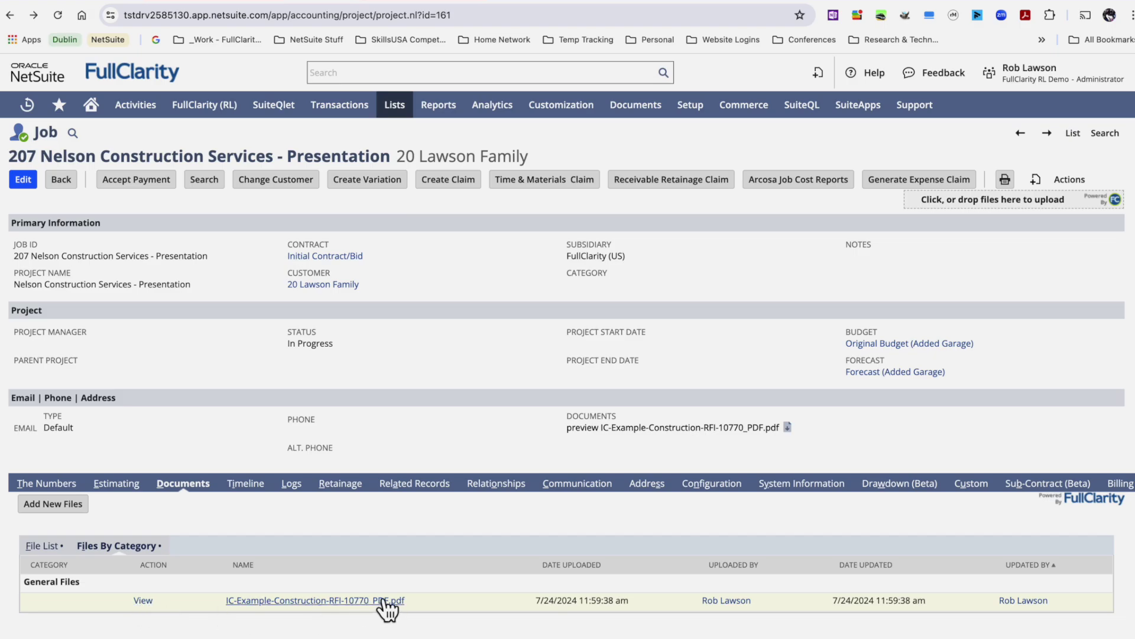
Review the job's financial overview, covering projected versus actual figures, revenue and costs
click(51, 485)
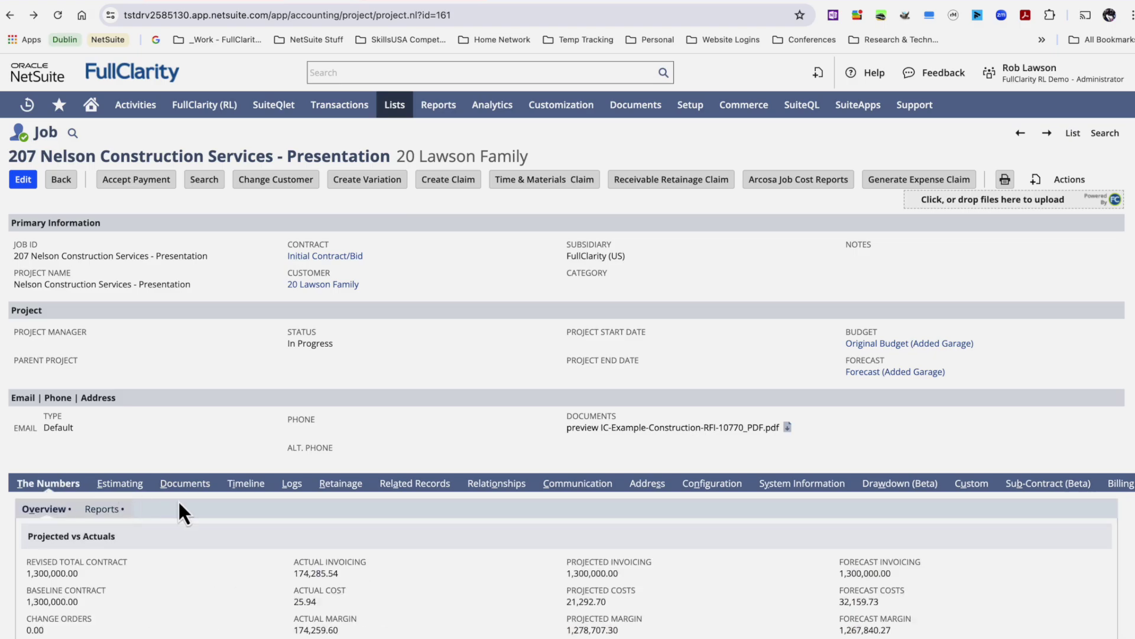
scroll(192, 503, down, 2)
scroll(193, 506, down, 3)
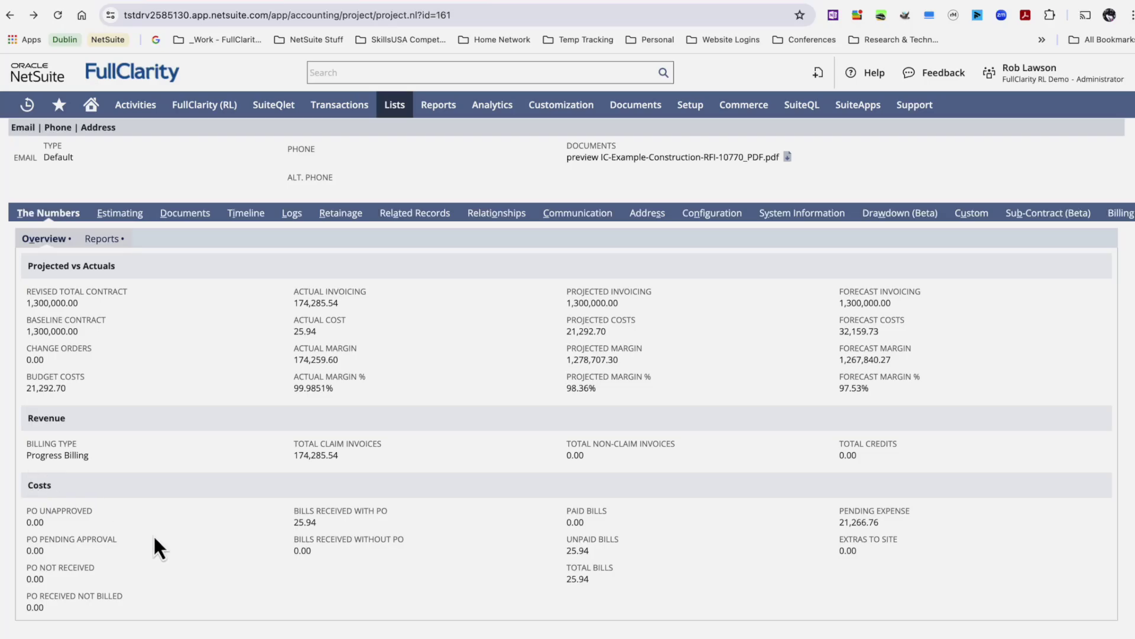
scroll(154, 538, up, 2)
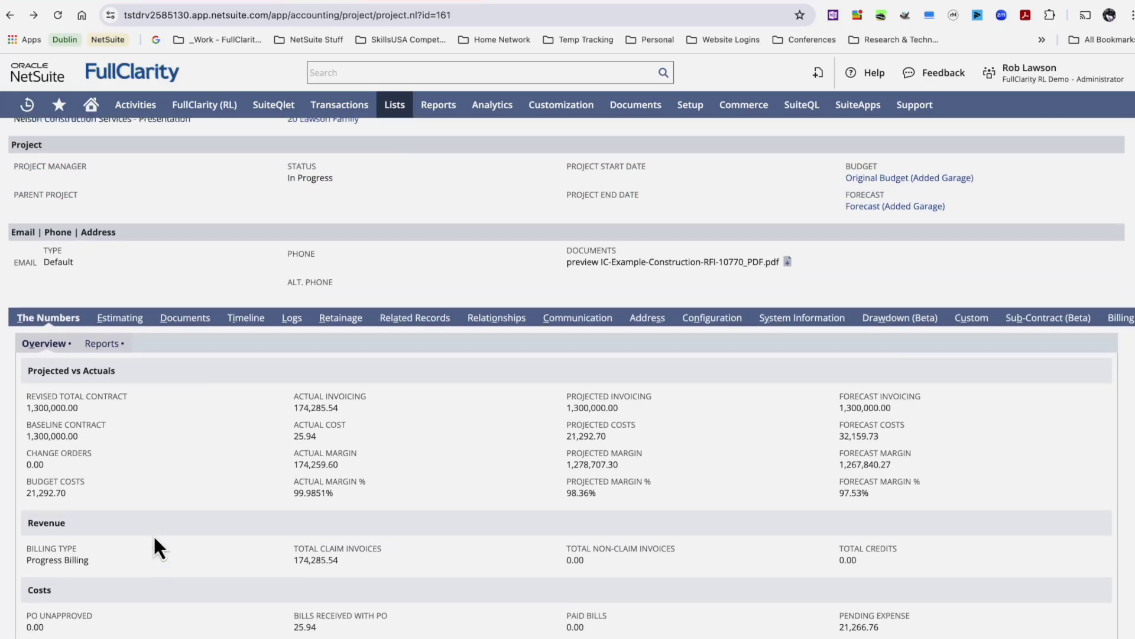
scroll(154, 537, up, 1)
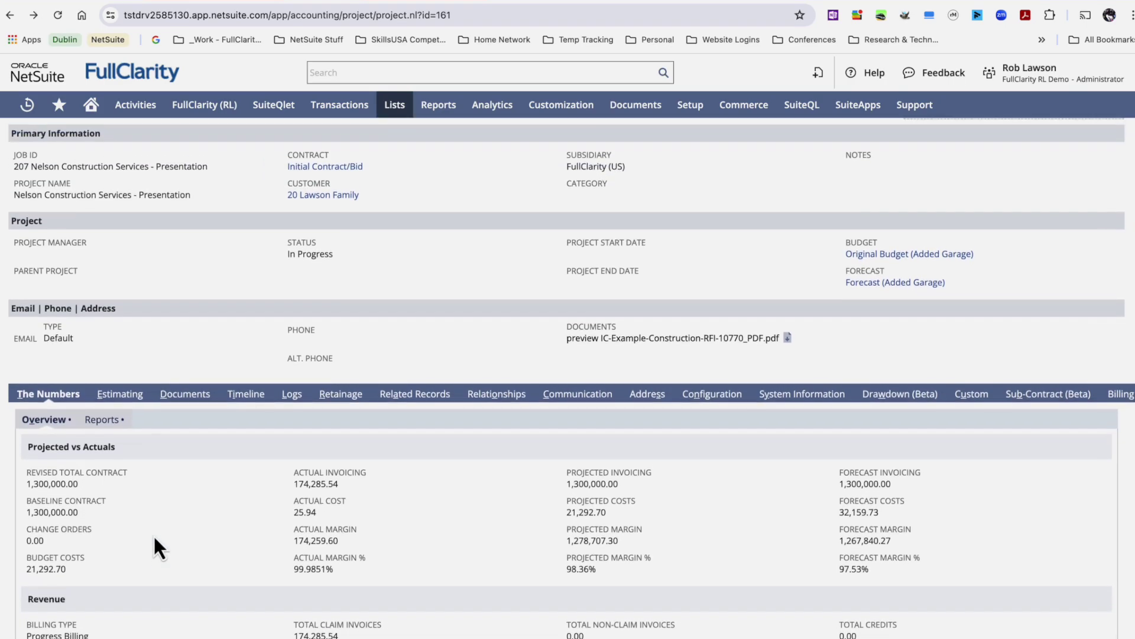
Show the job's available reports, bring up its Job Cost Report, and check the link options on the Slab : Material actuals
click(102, 420)
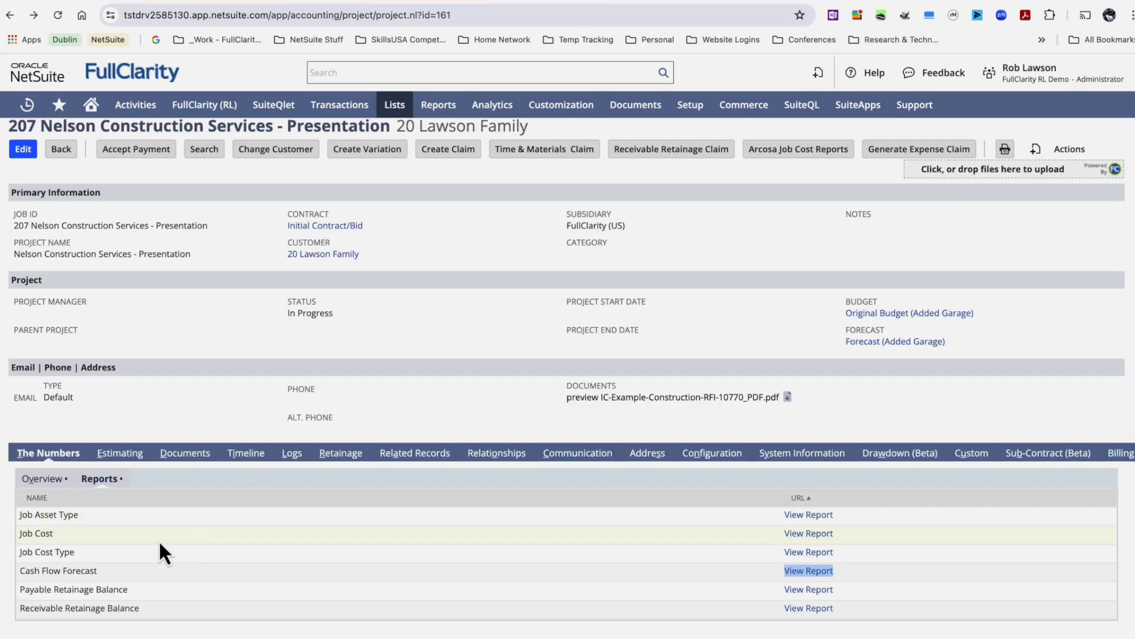
right_click(813, 535)
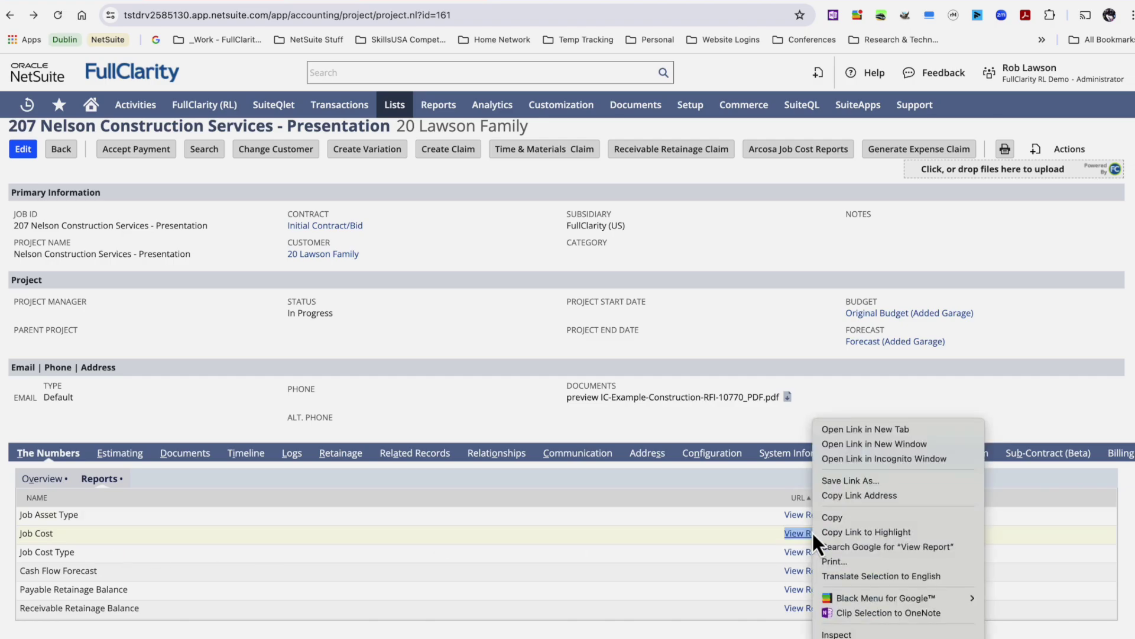
click(686, 497)
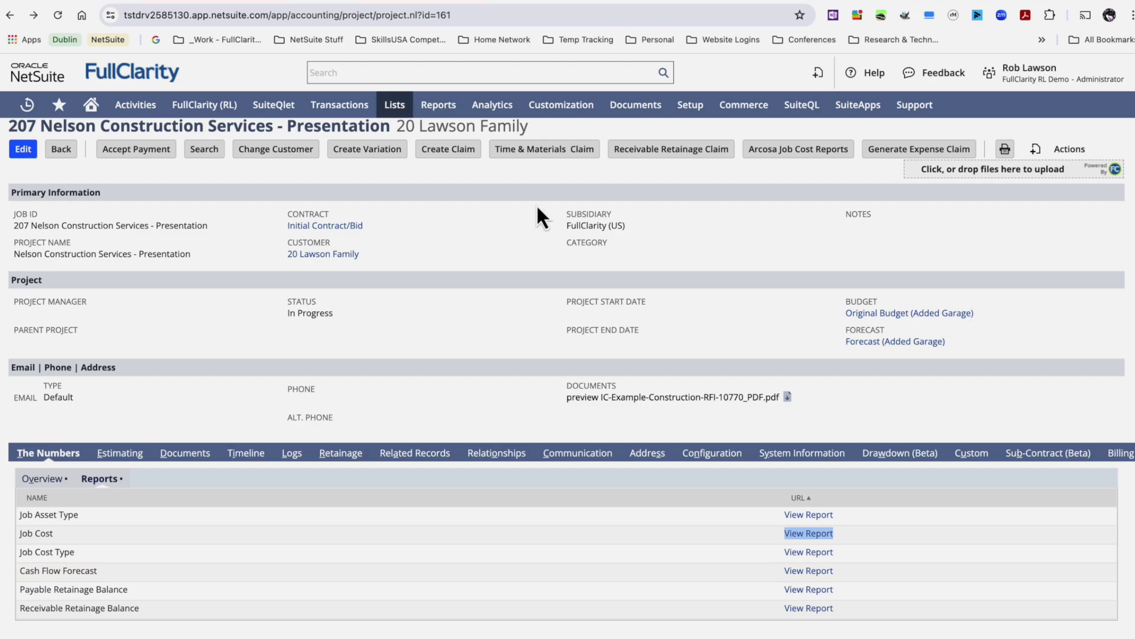
click(386, 0)
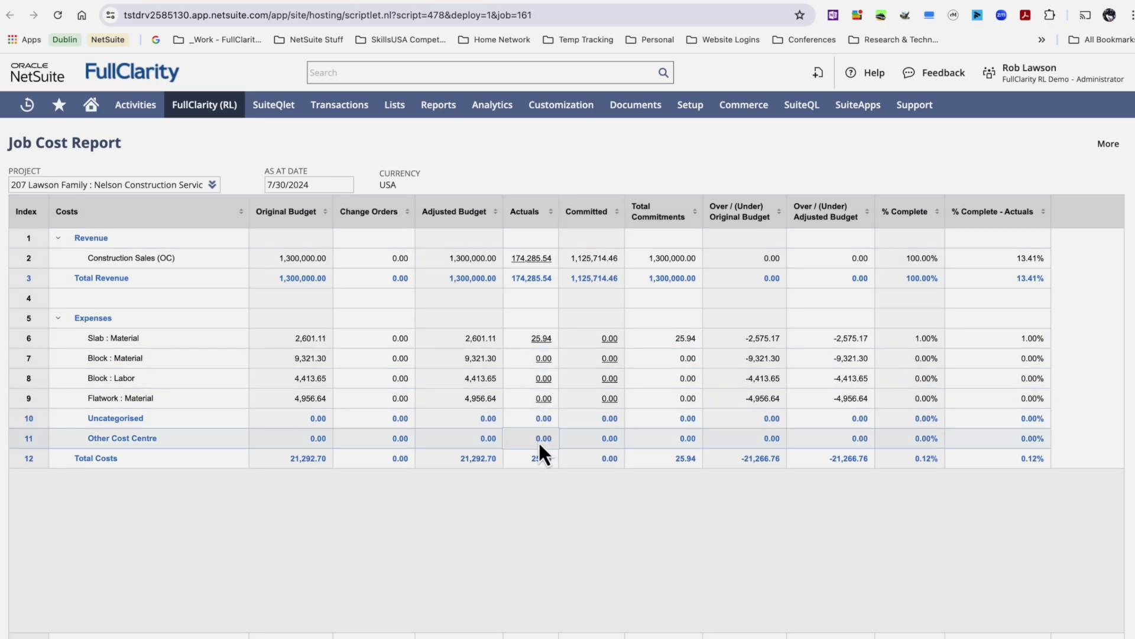
right_click(541, 342)
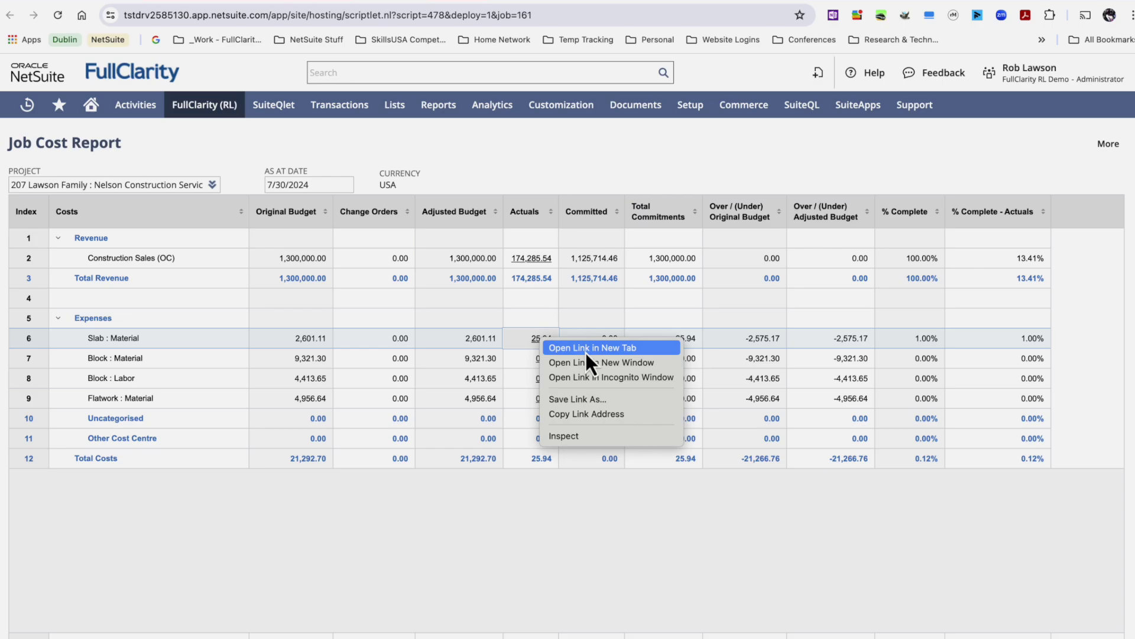
click(573, 543)
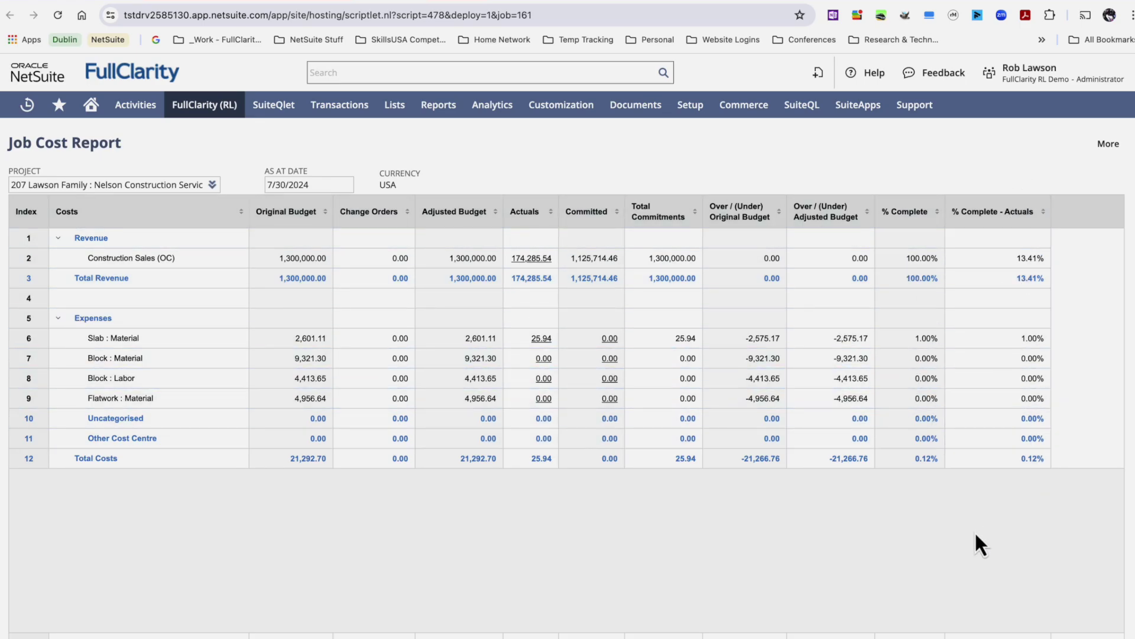
Switch to the Cash Flow Forecast Report, set its end date to 12/30/2025, and view the 2025 months
click(455, 2)
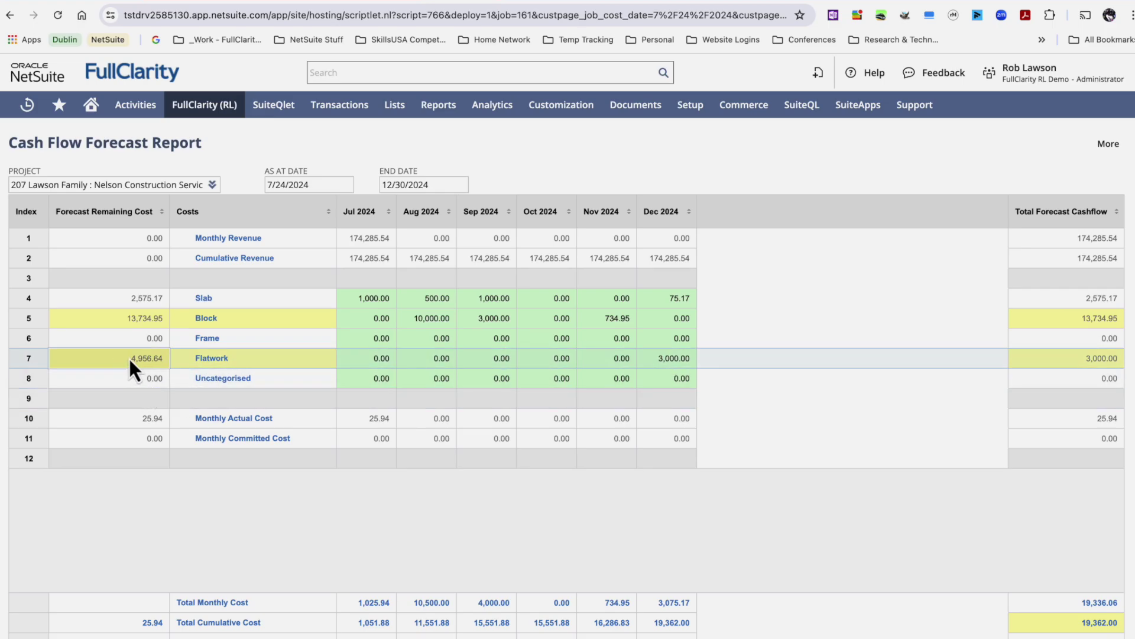
click(444, 184)
key(BackSpace)
text(5)
key(Tab)
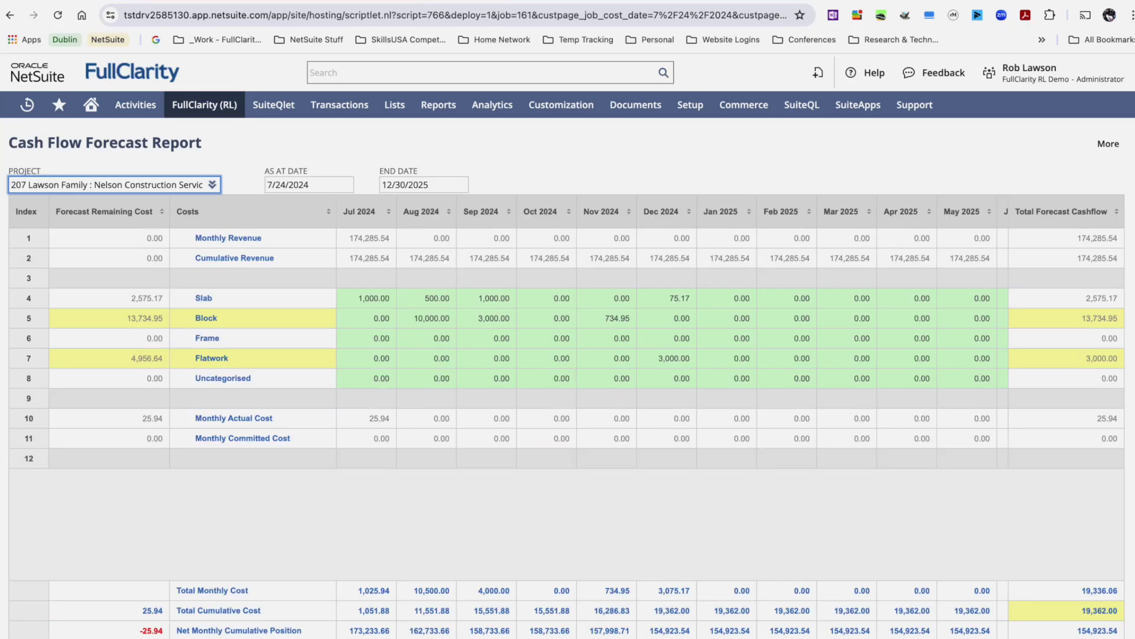
scroll(672, 402, right, 7)
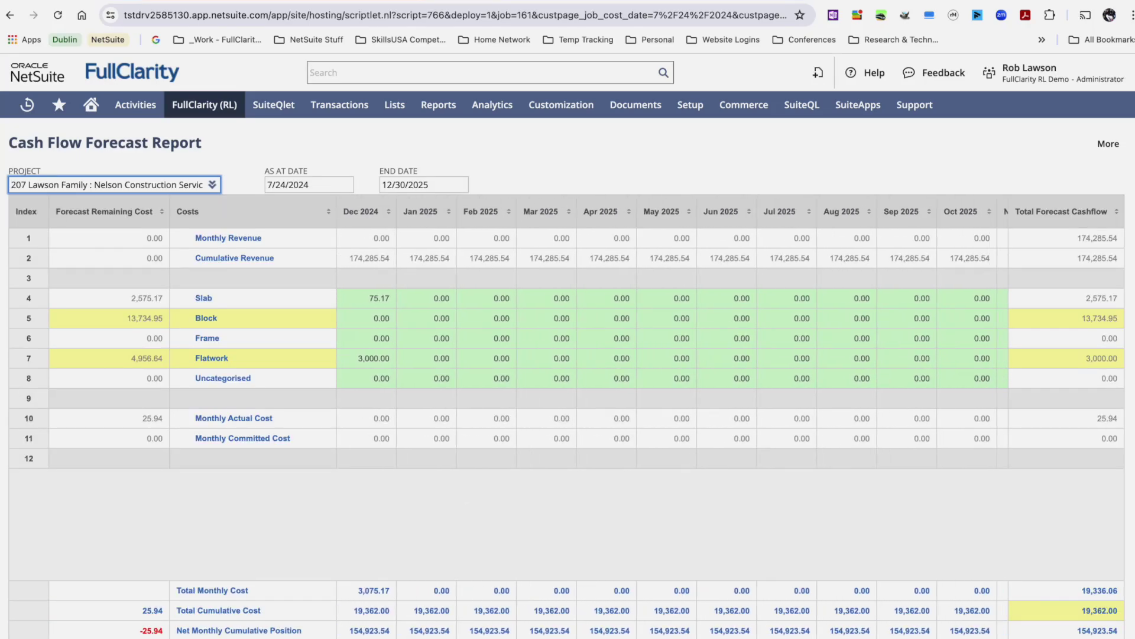
Return to the 2024 months of the cash flow forecast and set the Flatwork amount for Jan 2025 to 1,000
scroll(178, 408, left, 7)
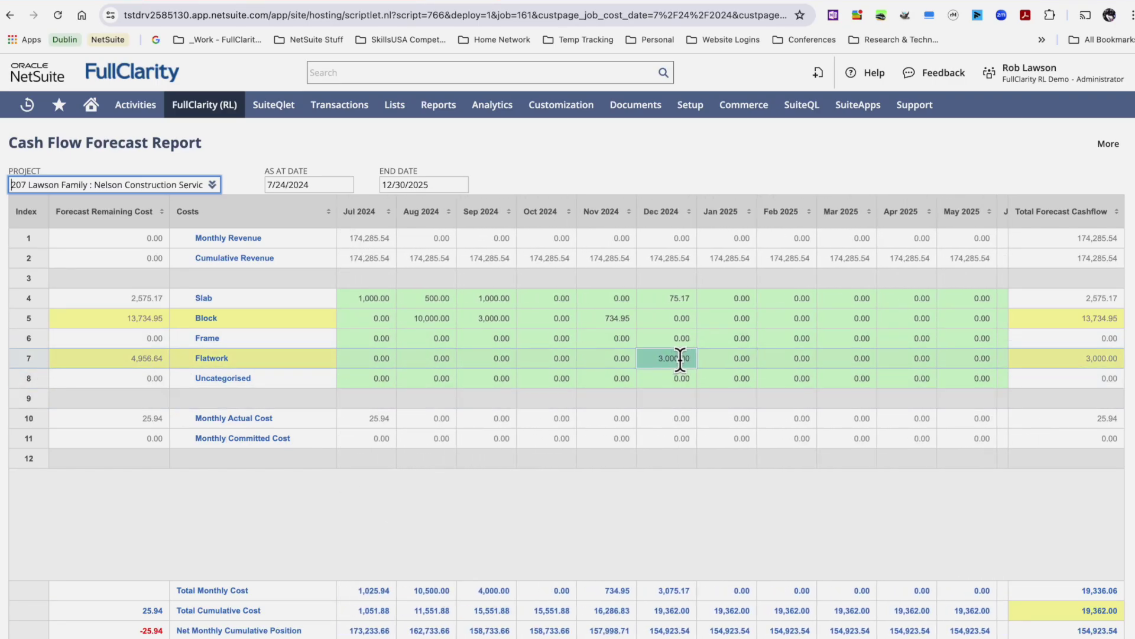
click(735, 358)
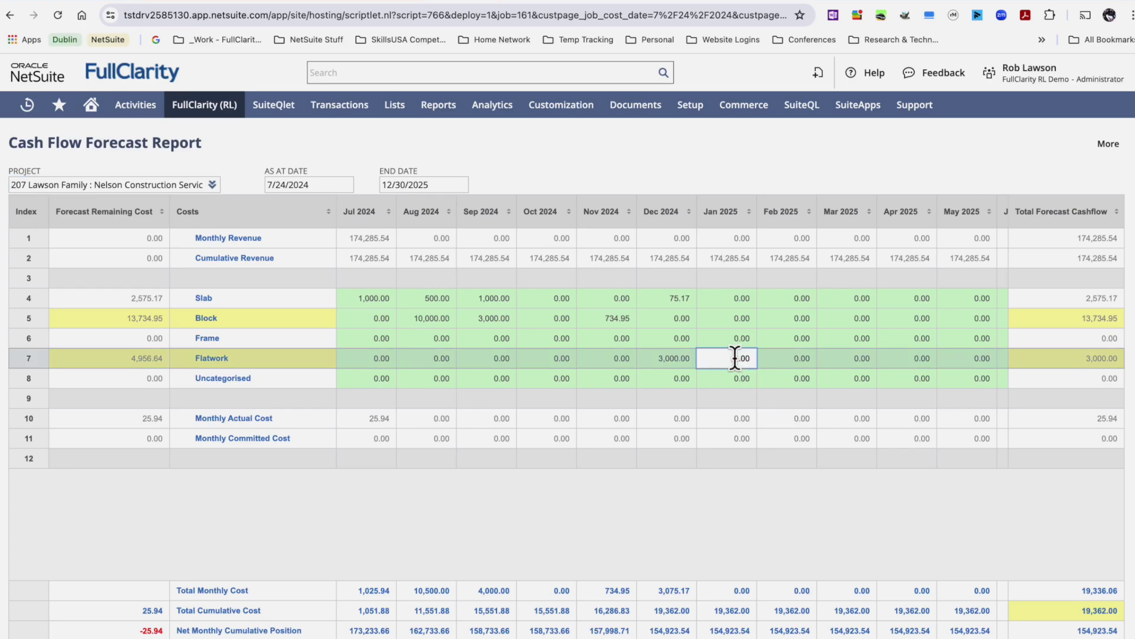
text(1000)
key(Tab)
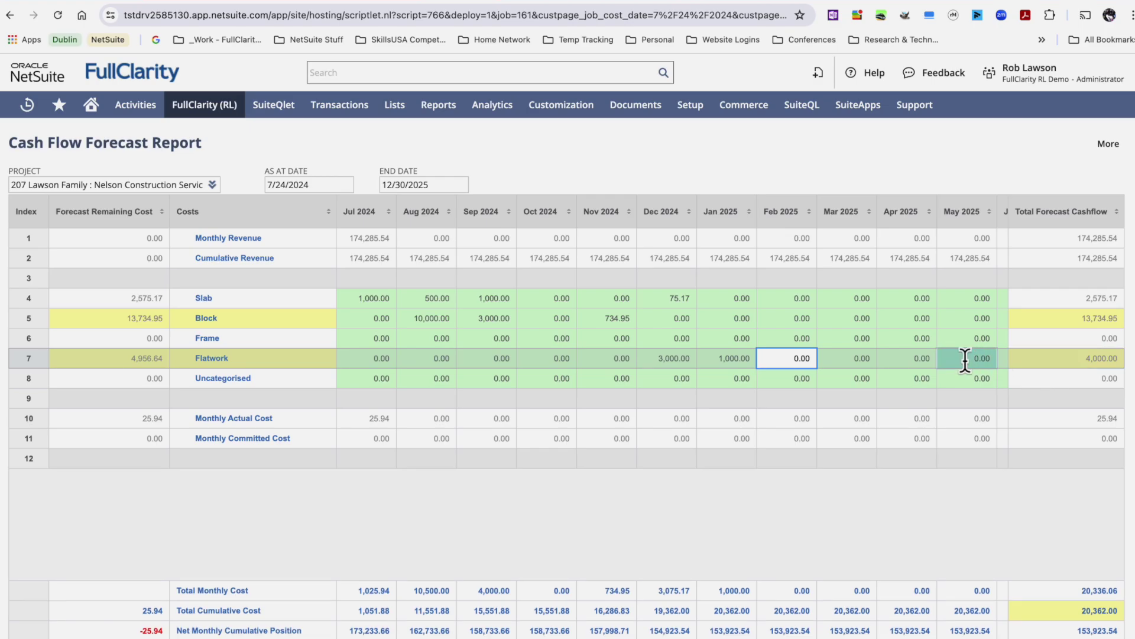
Set the Flatwork amount for May 2025 to 956.64 and compare the row's total forecast cash flow with its forecast remaining cost
click(967, 359)
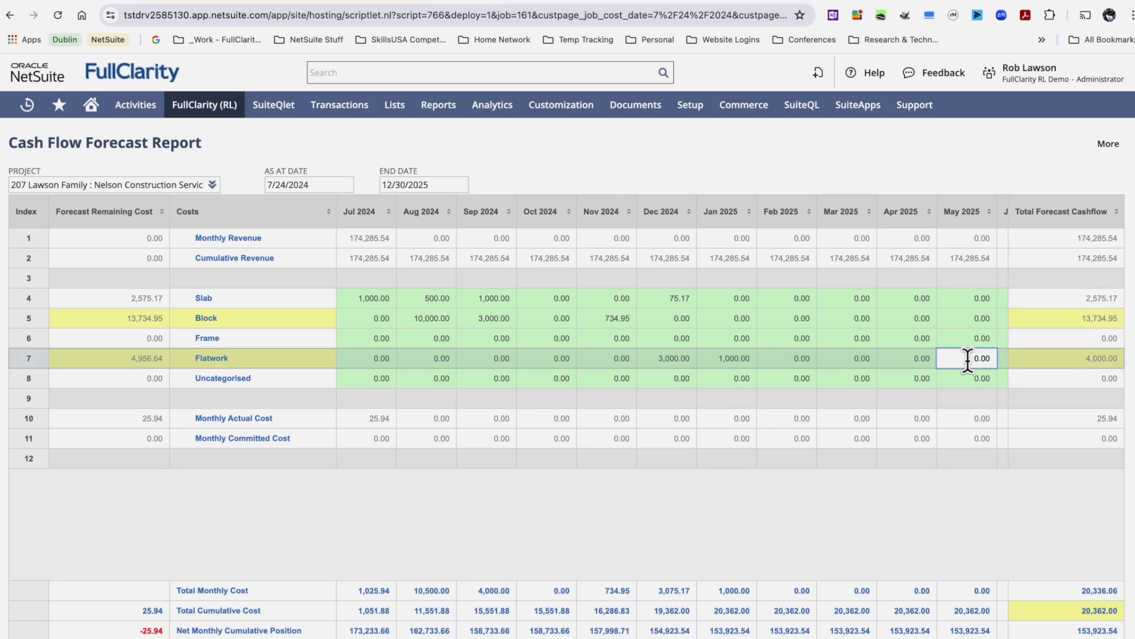
text(956.64)
key(Tab)
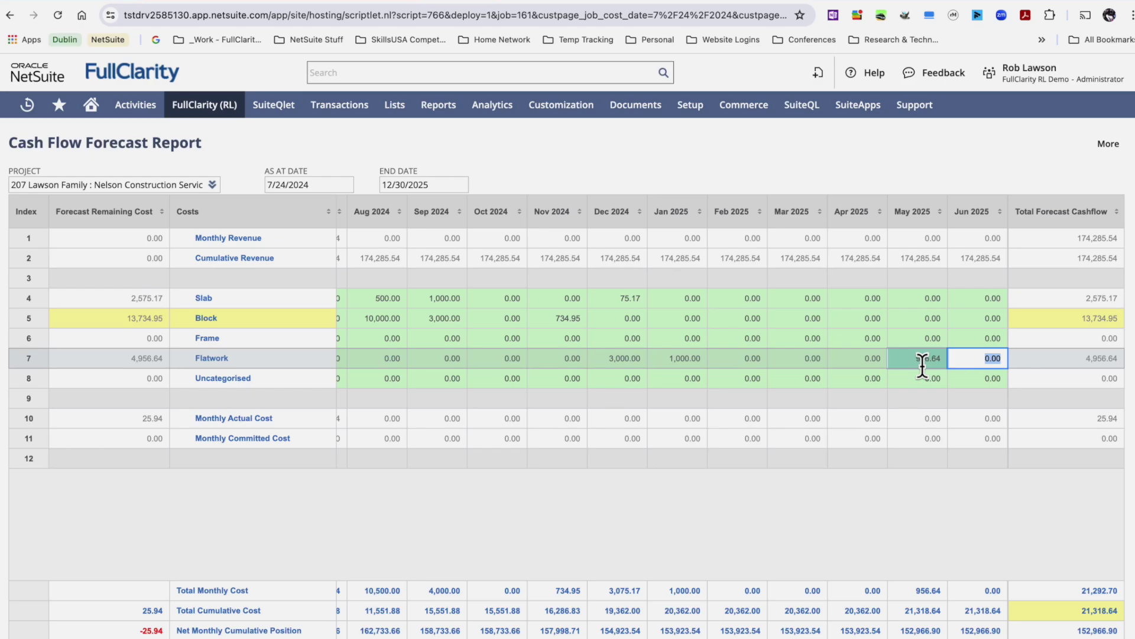
click(1098, 358)
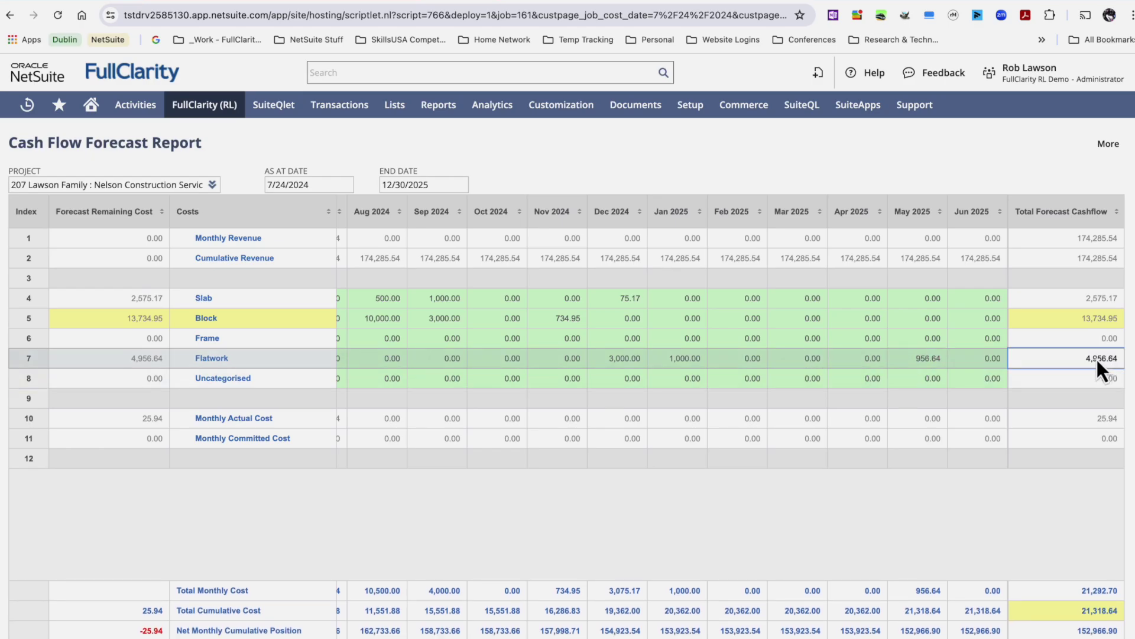
click(125, 358)
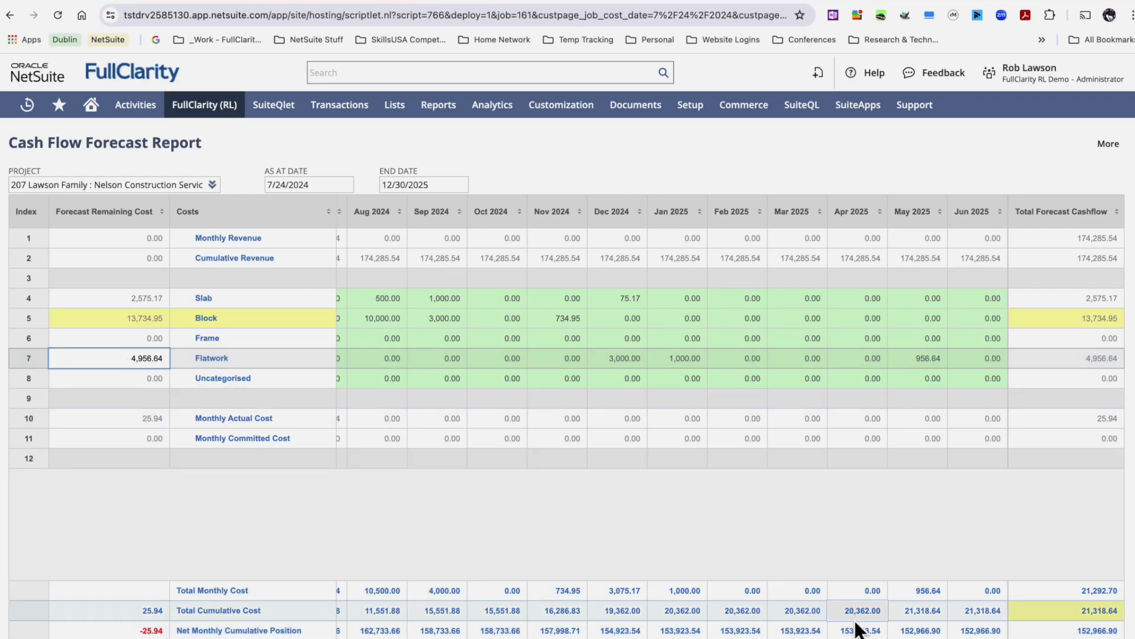
Return to the Nelson Construction Services - Presentation job and review its list of estimates, budgets and forecasts
click(188, 3)
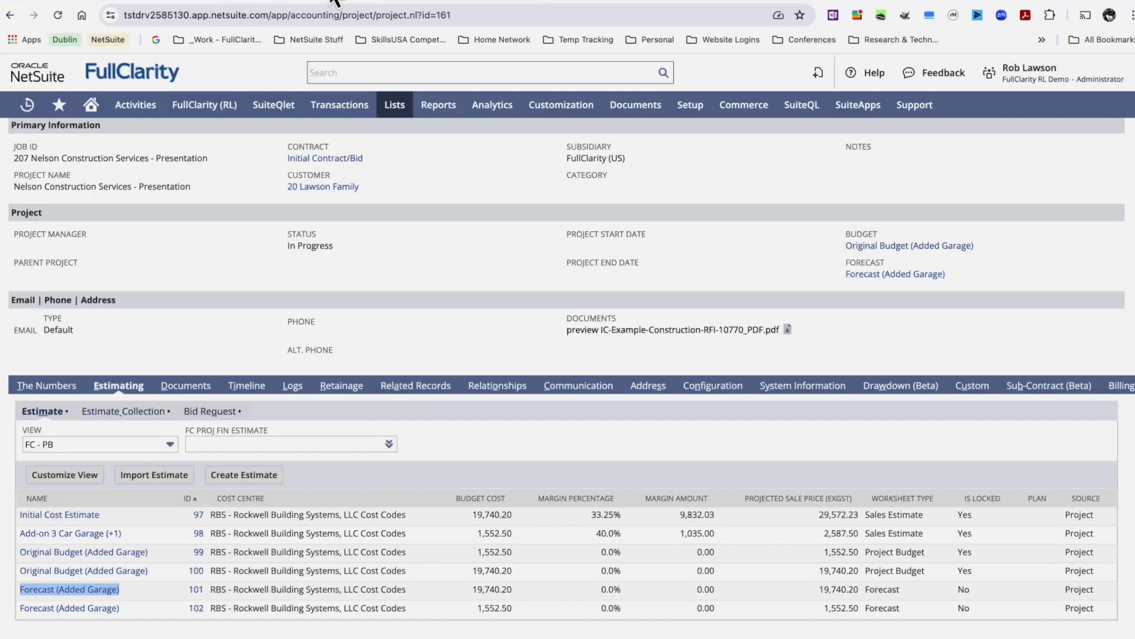
scroll(227, 148, up, 2)
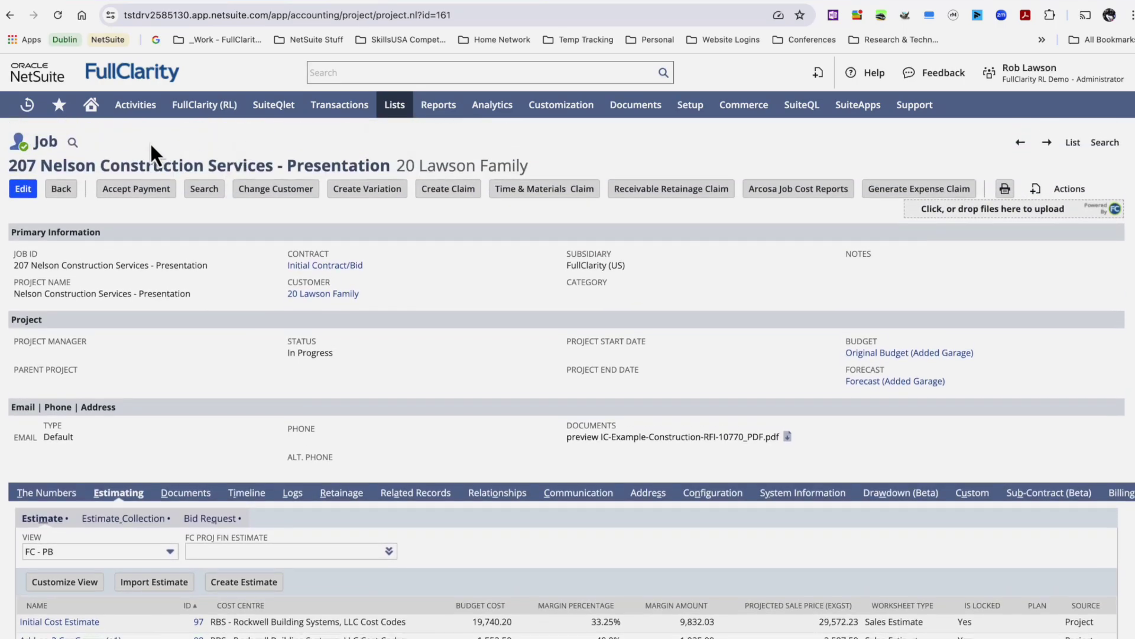
scroll(151, 145, down, 2)
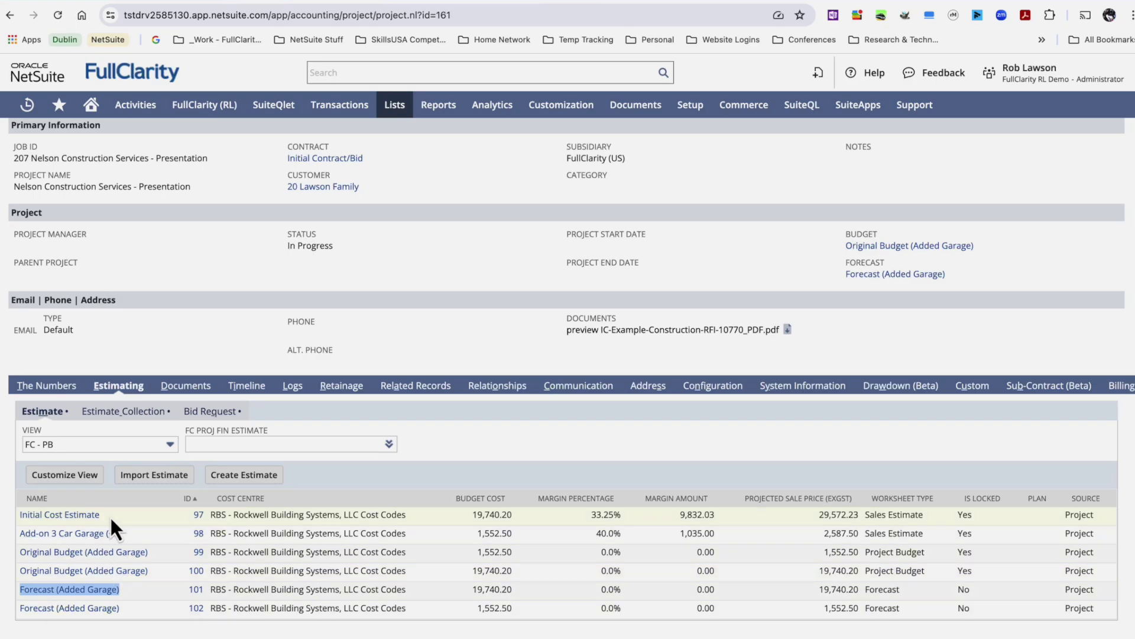
scroll(160, 512, up, 1)
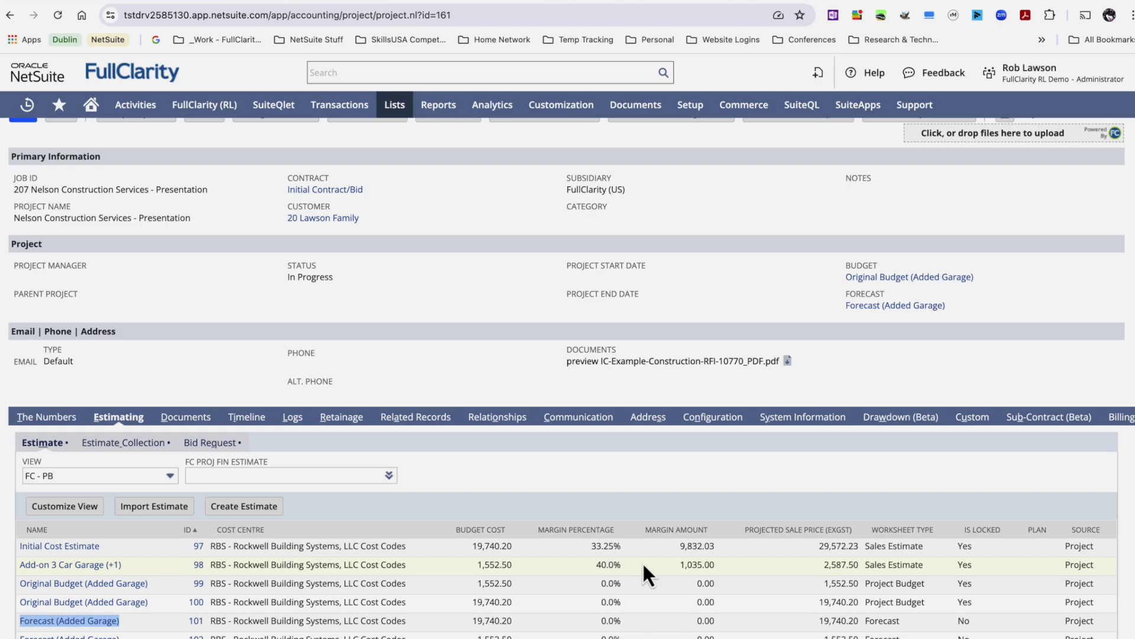
View the job's estimate collections and its vendor bid requests
click(127, 442)
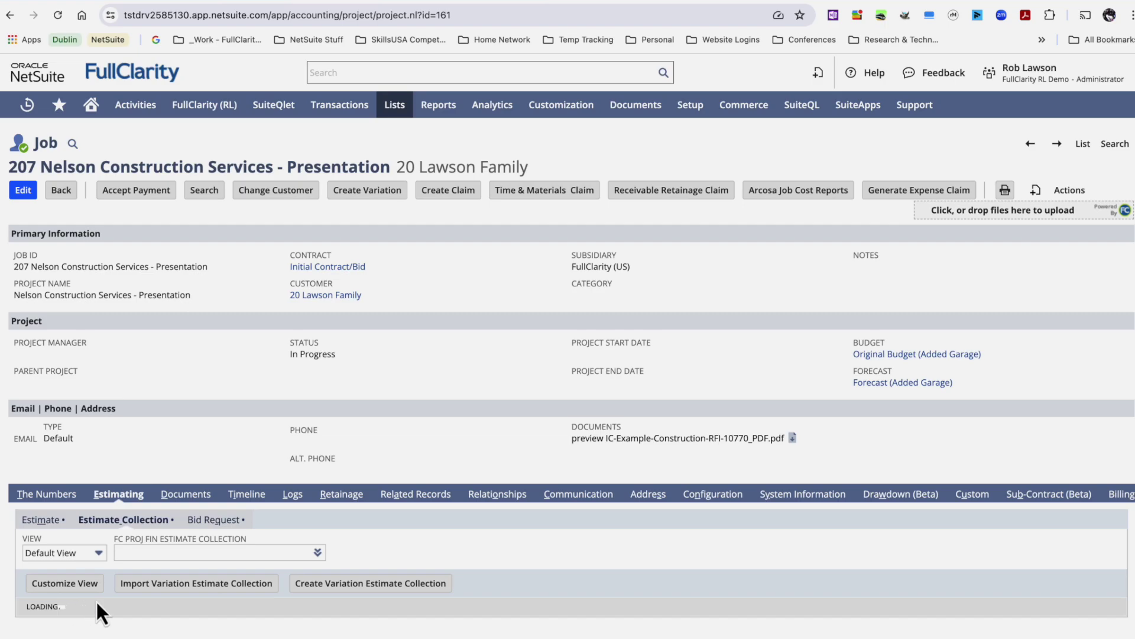
scroll(173, 590, down, 2)
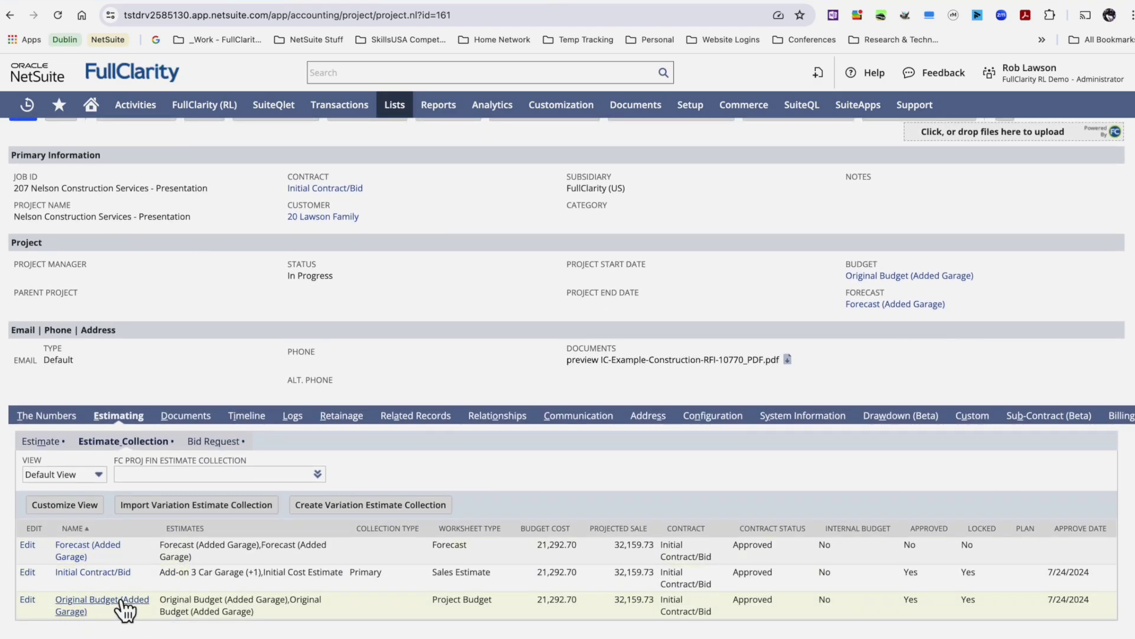
click(214, 442)
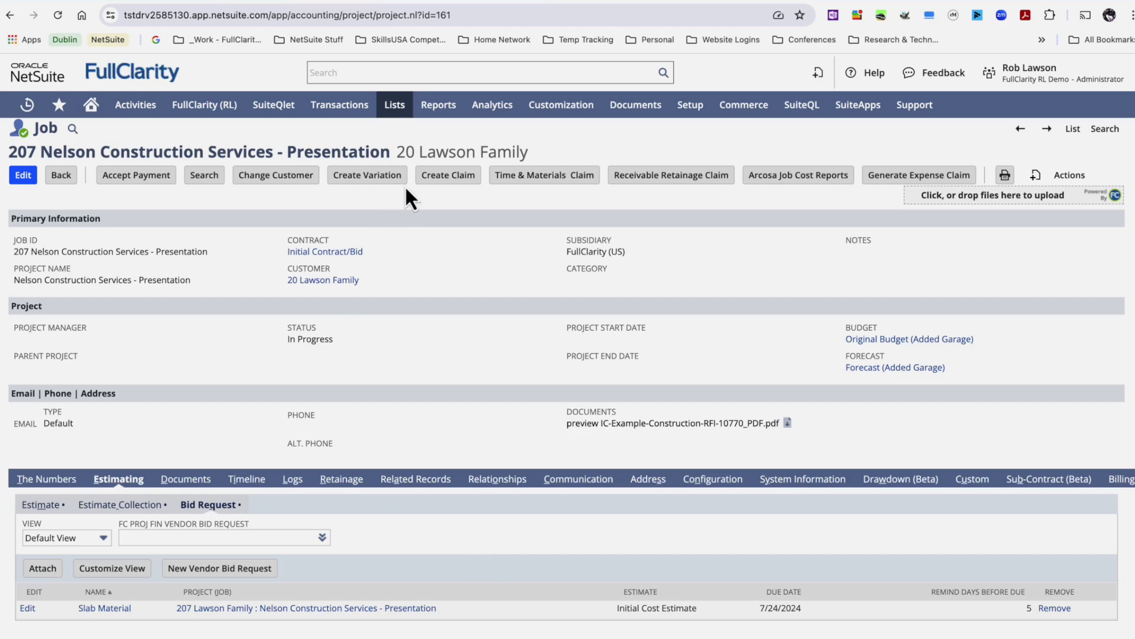
Look at the inventory items options of the locked Initial Cost Estimate and go back to the job's list of estimates
click(313, 251)
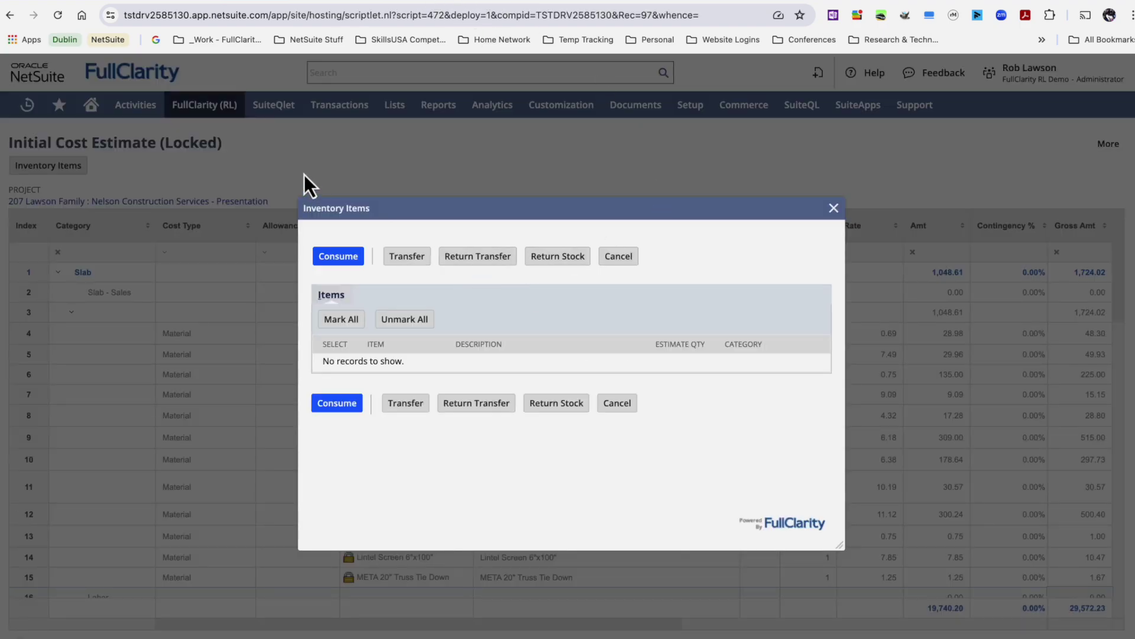
click(330, 1)
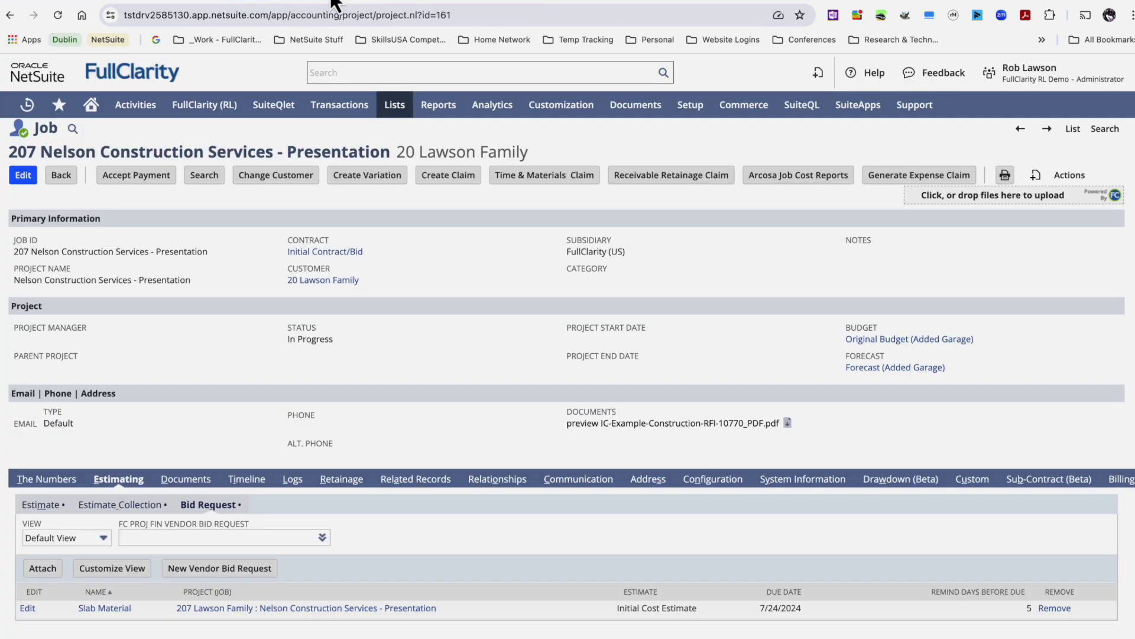
click(49, 496)
scroll(66, 556, down, 1)
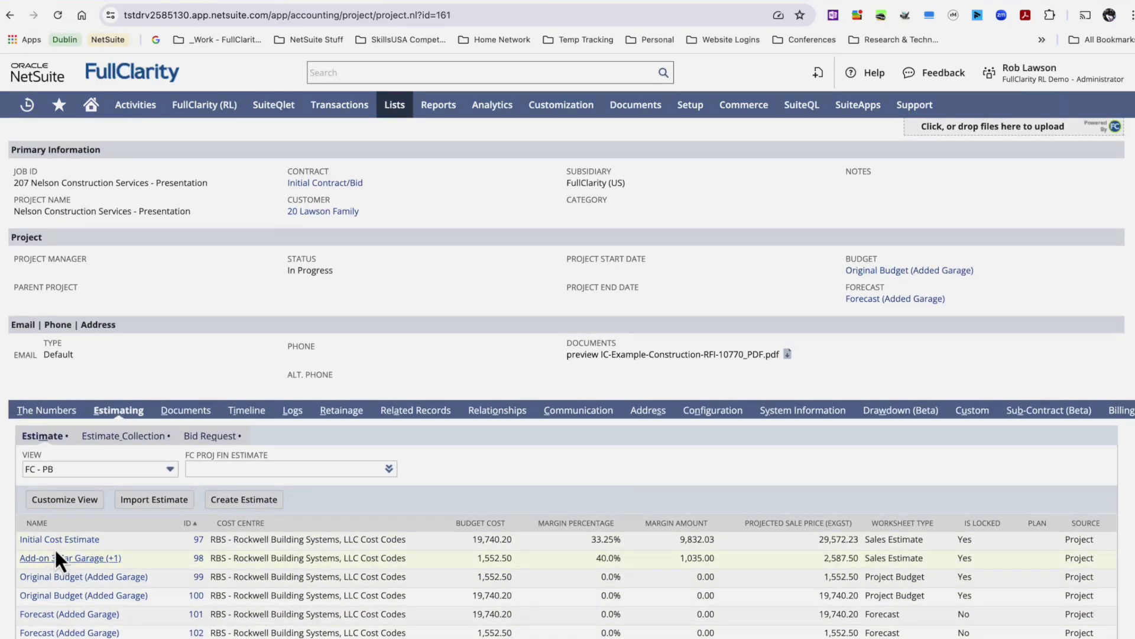
Bring up the Forecast (Added Garage) worksheet and show the actions available on the 6" Bar Loop Ties material line
click(433, 4)
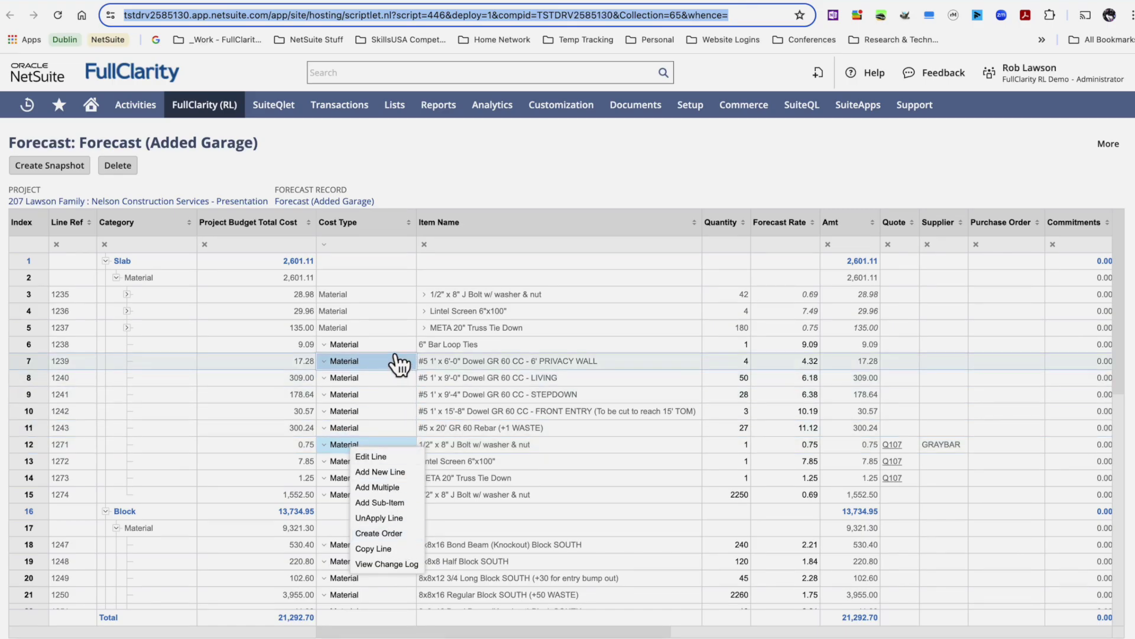
click(374, 349)
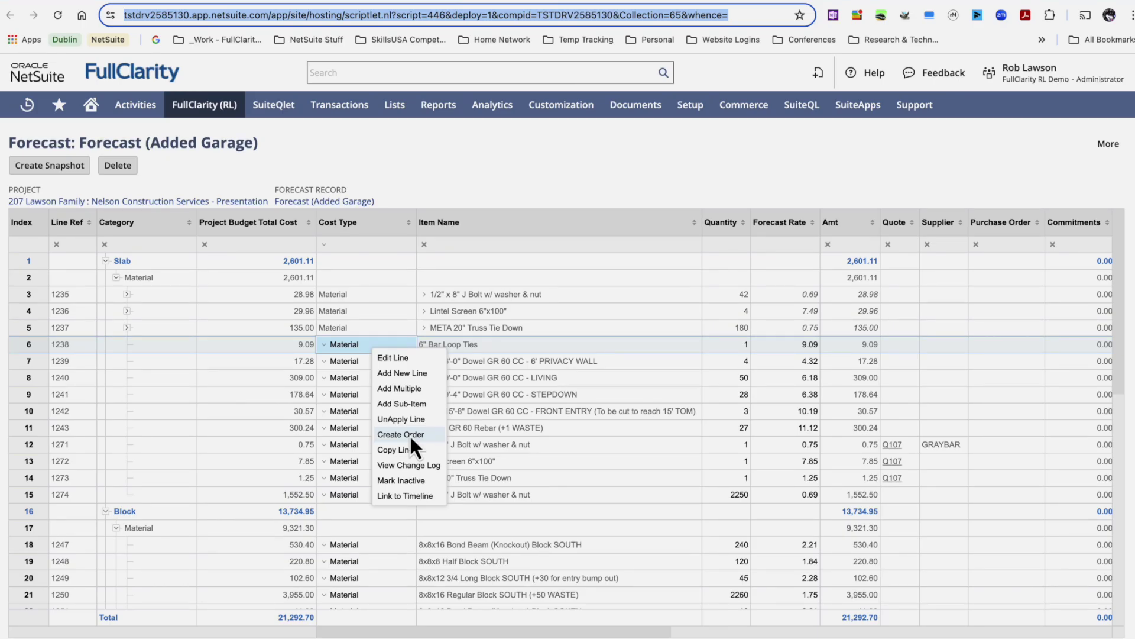
right_click(346, 447)
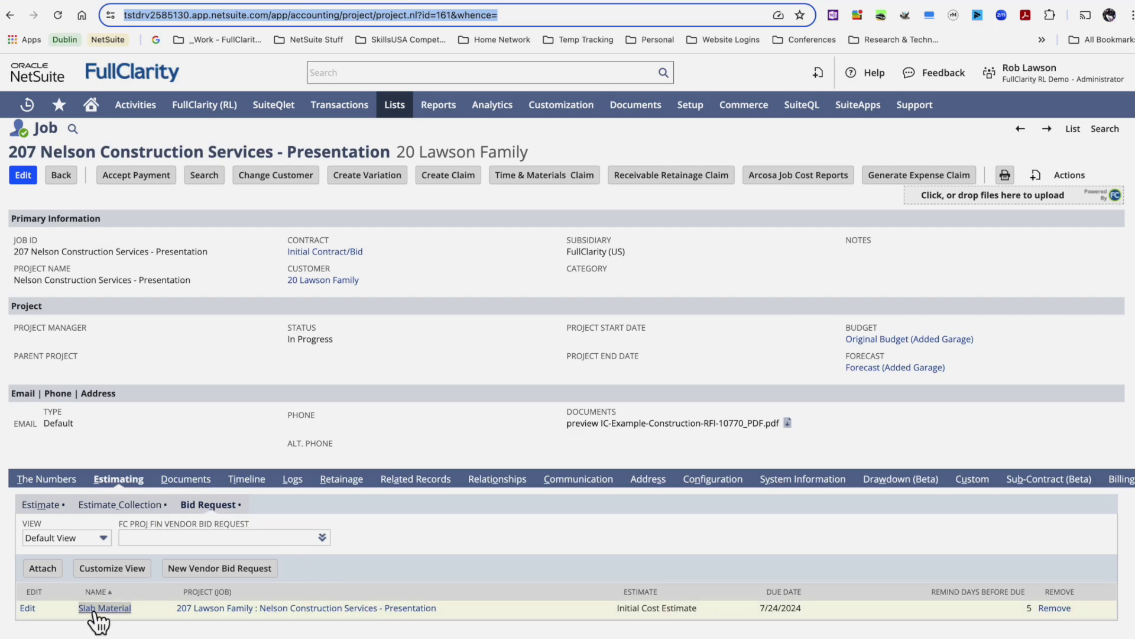
Open the job's Slab Material vendor bid request and view the bid invitation email sent to GRAYBAR
click(118, 615)
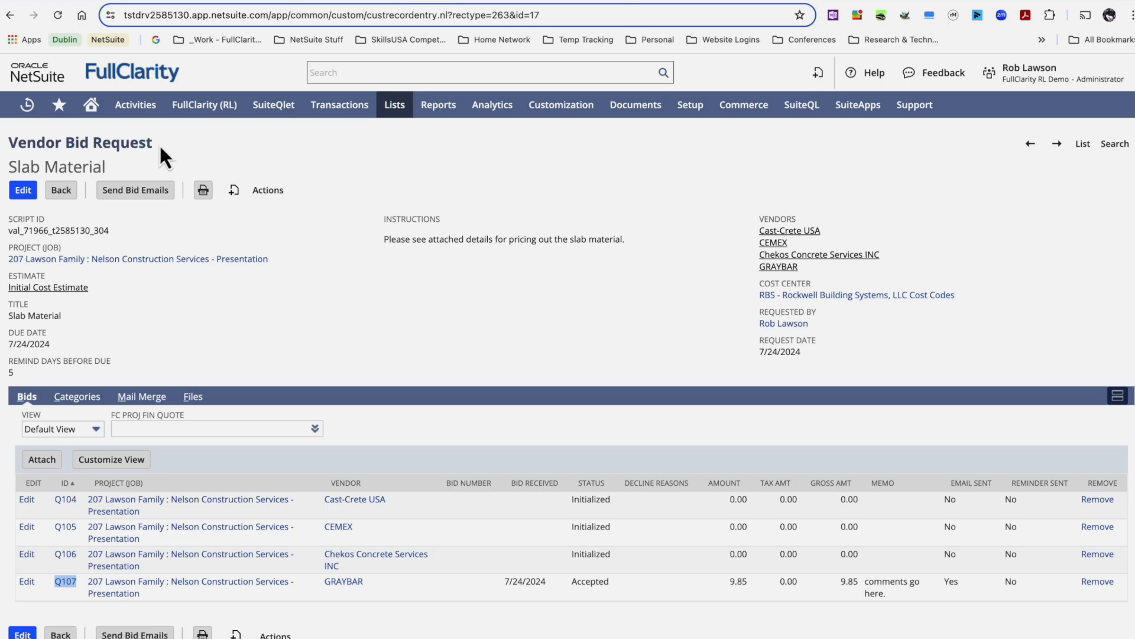
click(77, 481)
drag(1, 299, 284, 74)
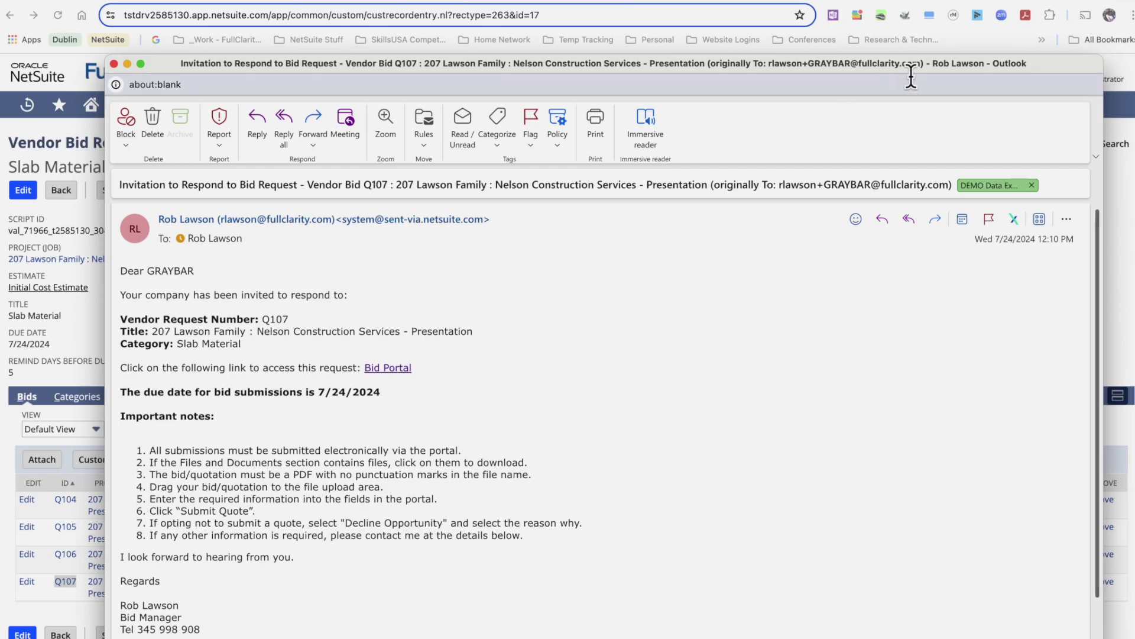
drag(867, 62, 757, 61)
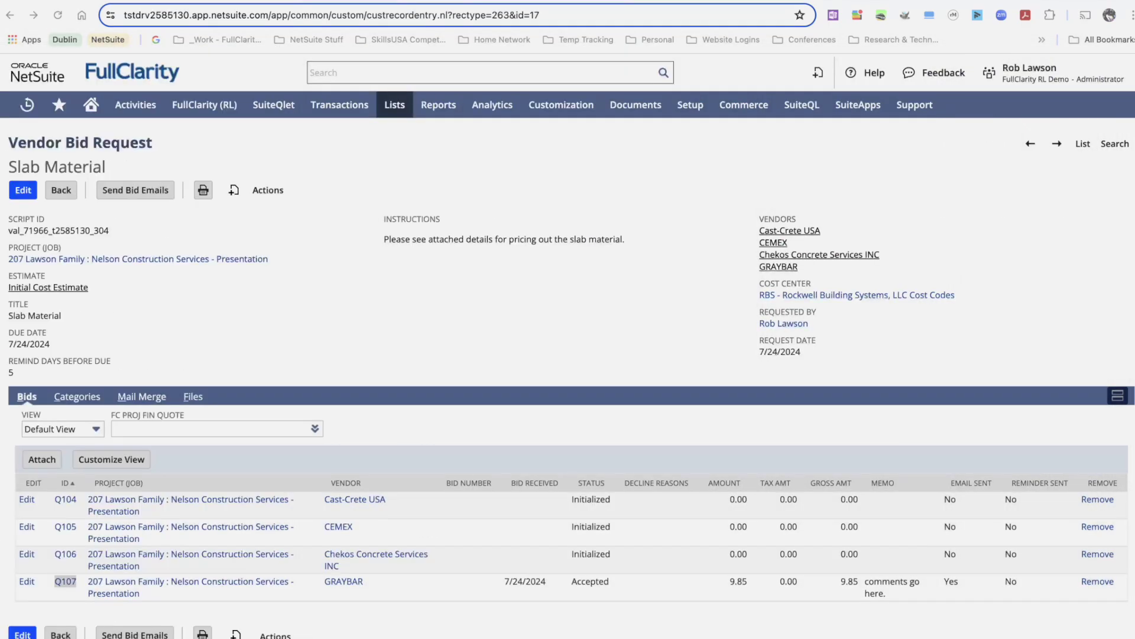
Review the vendor portal's Bid Request page, covering job information, instructions, attached files, item amounts, file upload and comment fields
click(490, 0)
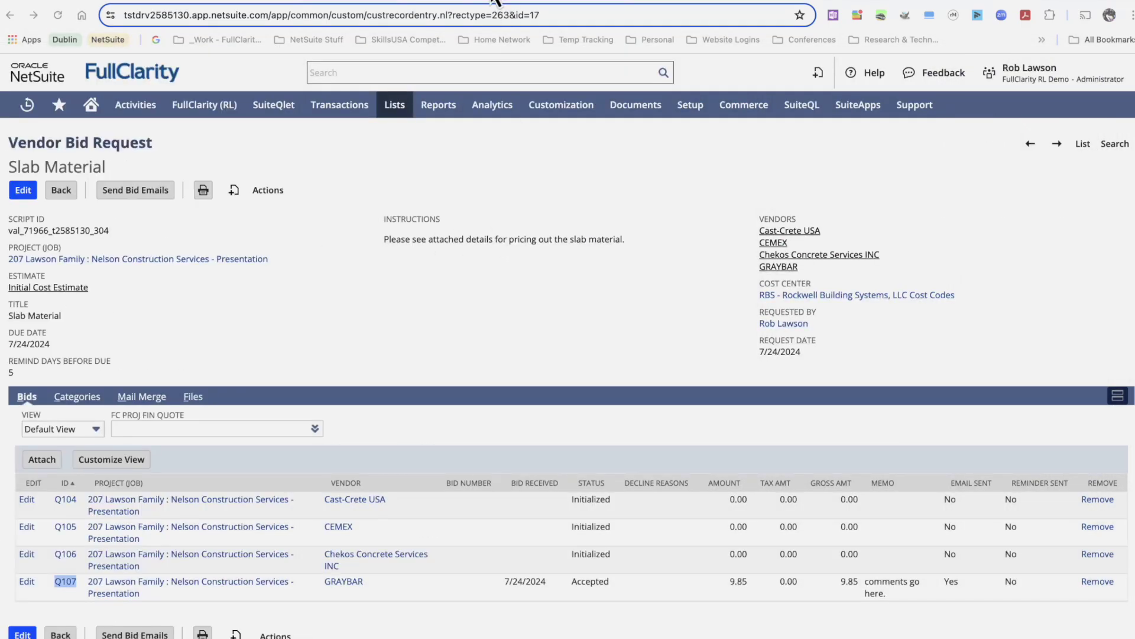
scroll(626, 196, up, 5)
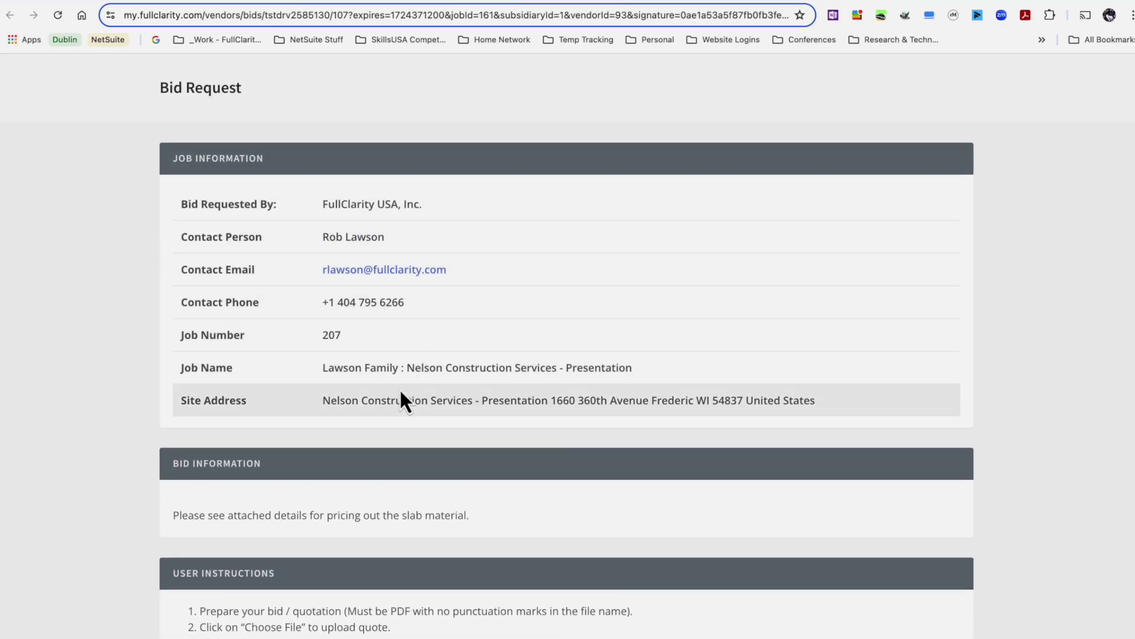
scroll(401, 407, down, 3)
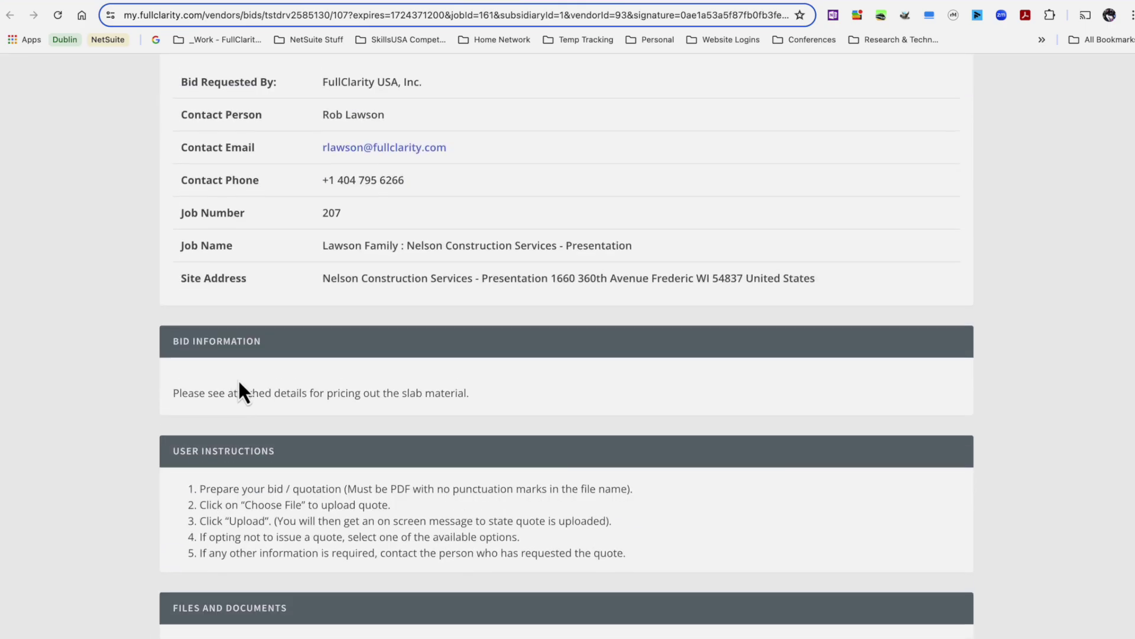
scroll(238, 382, down, 2)
scroll(239, 383, down, 3)
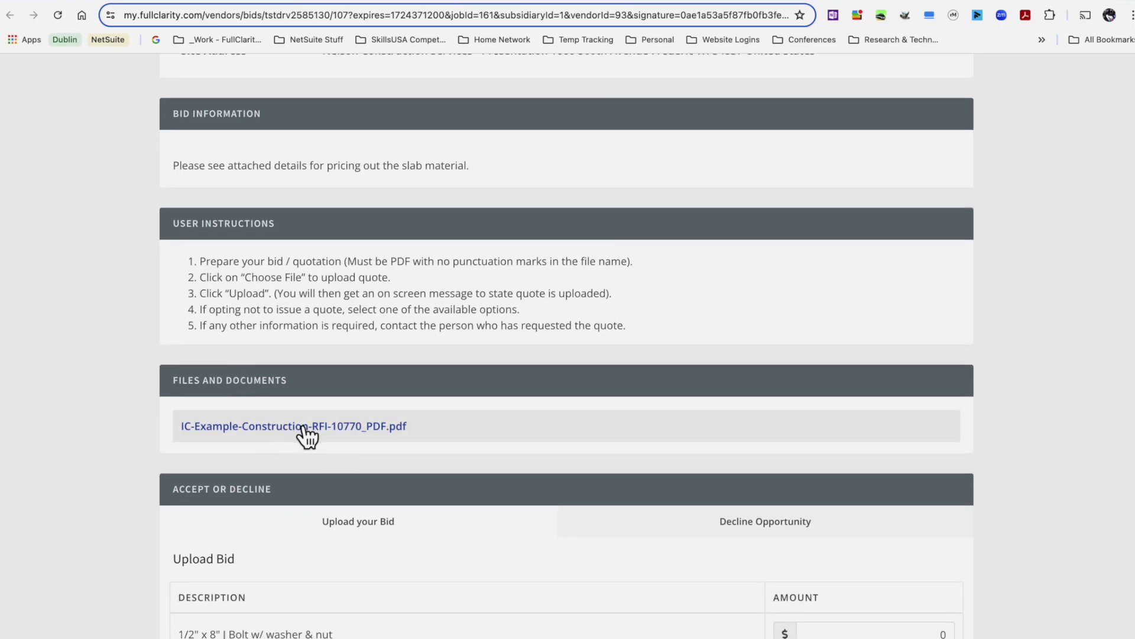
scroll(307, 436, down, 3)
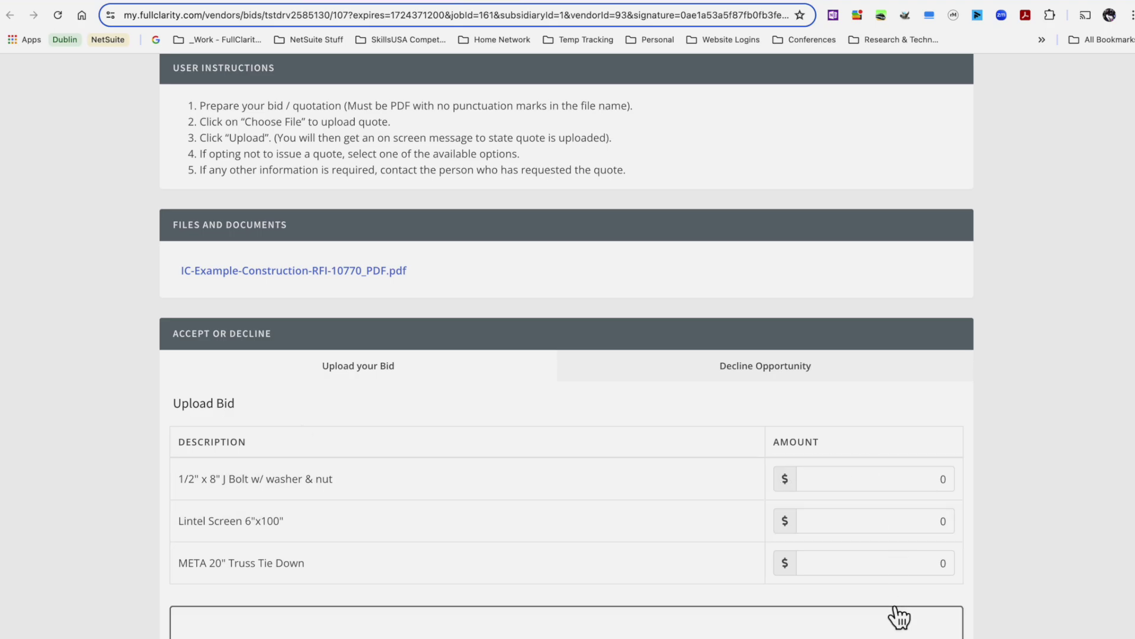
scroll(899, 617, down, 5)
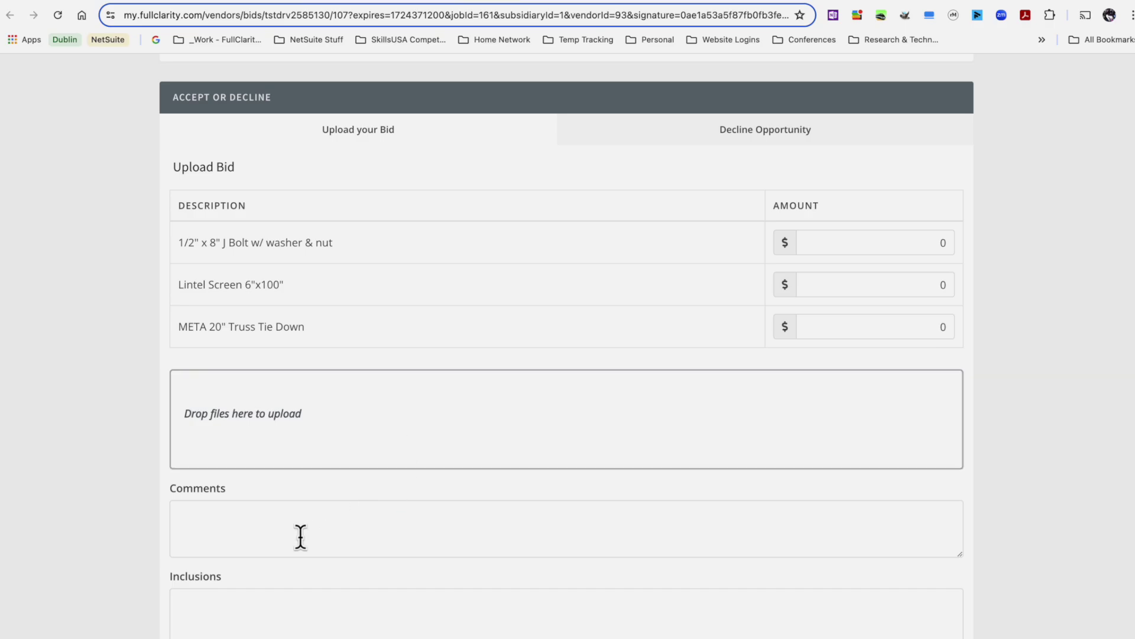
scroll(301, 537, down, 2)
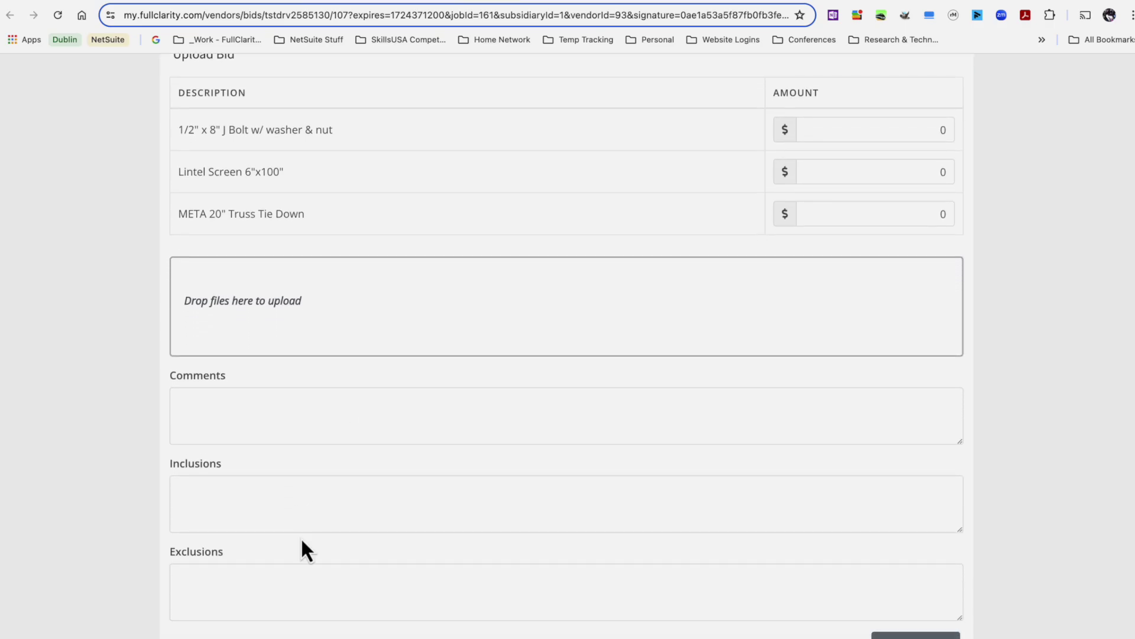
scroll(301, 537, up, 6)
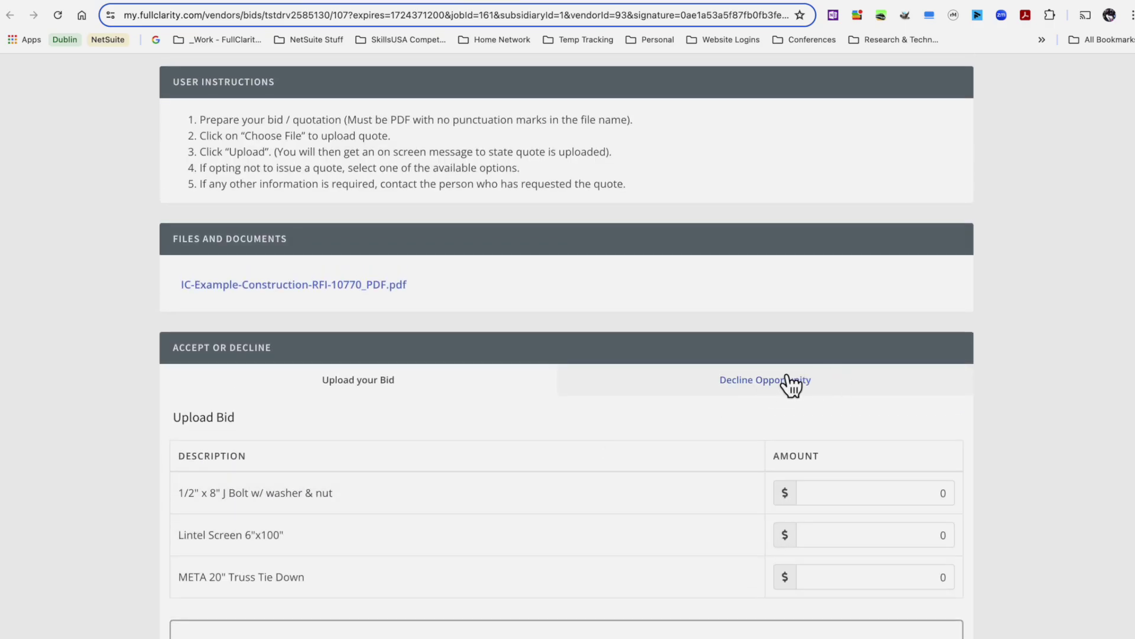
Check the portal's reasons for declining the opportunity and return to the bid upload form
click(792, 385)
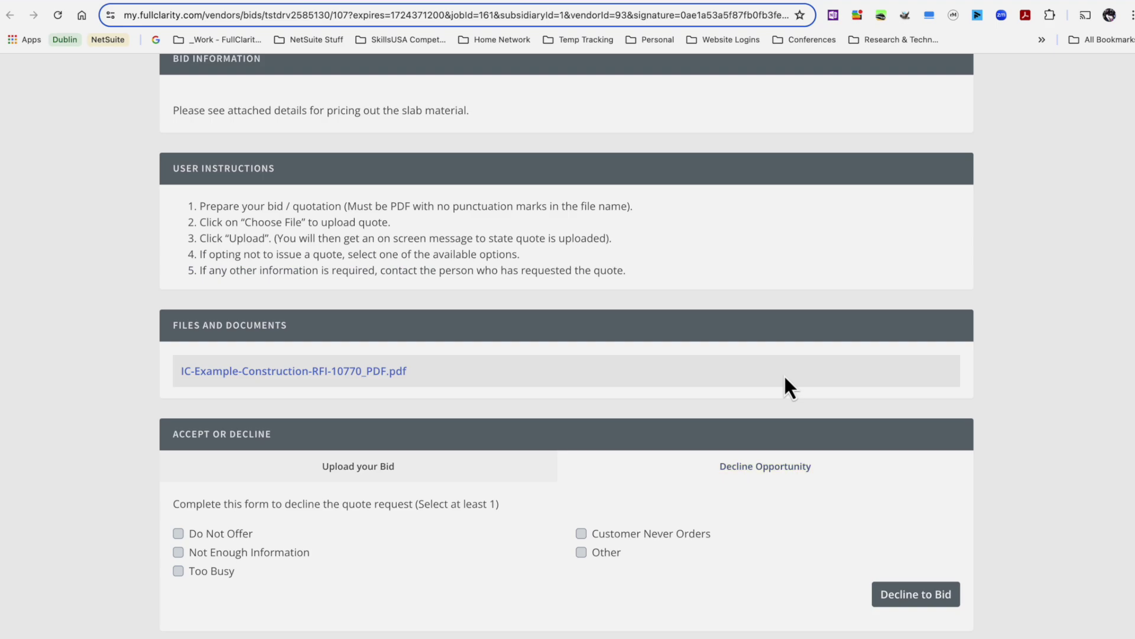
click(512, 476)
scroll(904, 583, down, 5)
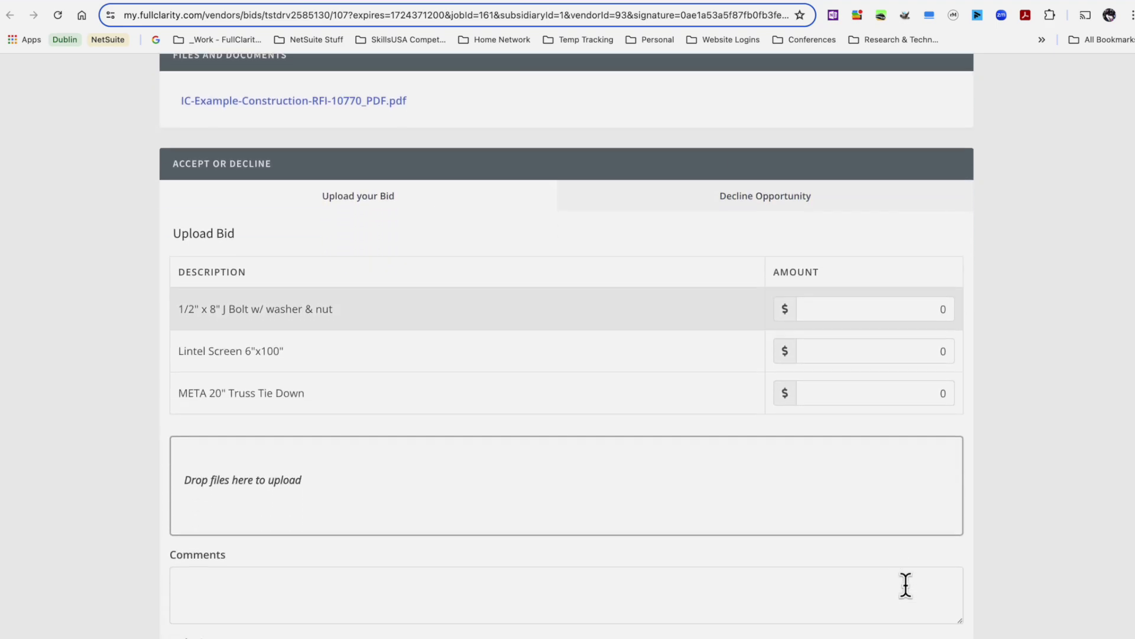
Review GRAYBAR's accepted bid record and return to the Slab Material vendor bid request
click(545, 1)
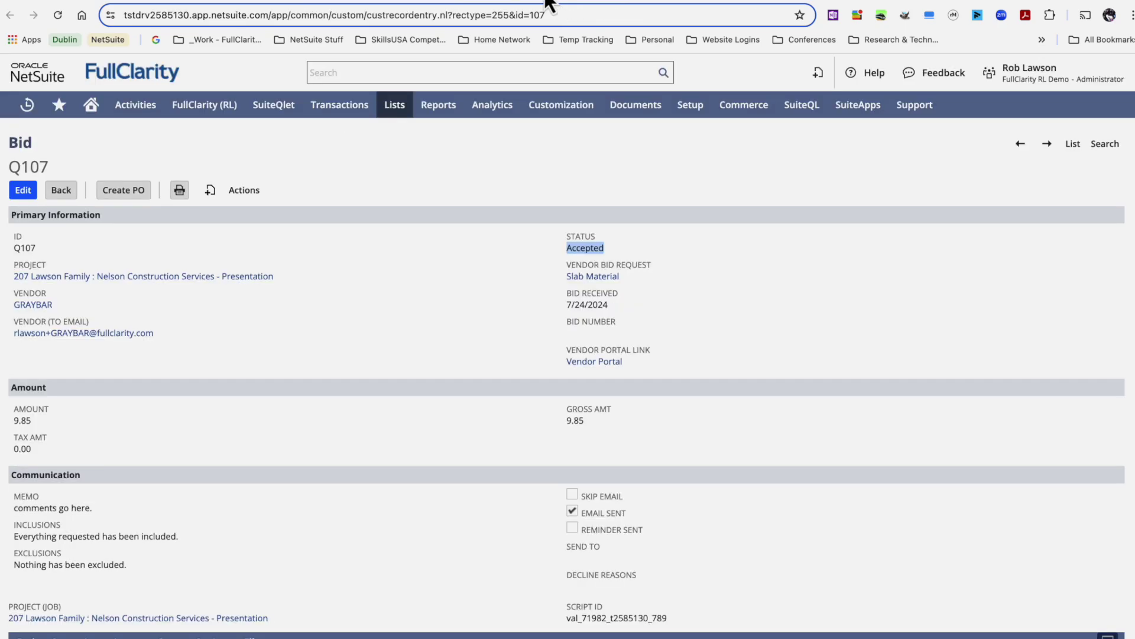
scroll(336, 349, down, 2)
scroll(336, 349, up, 2)
click(445, 2)
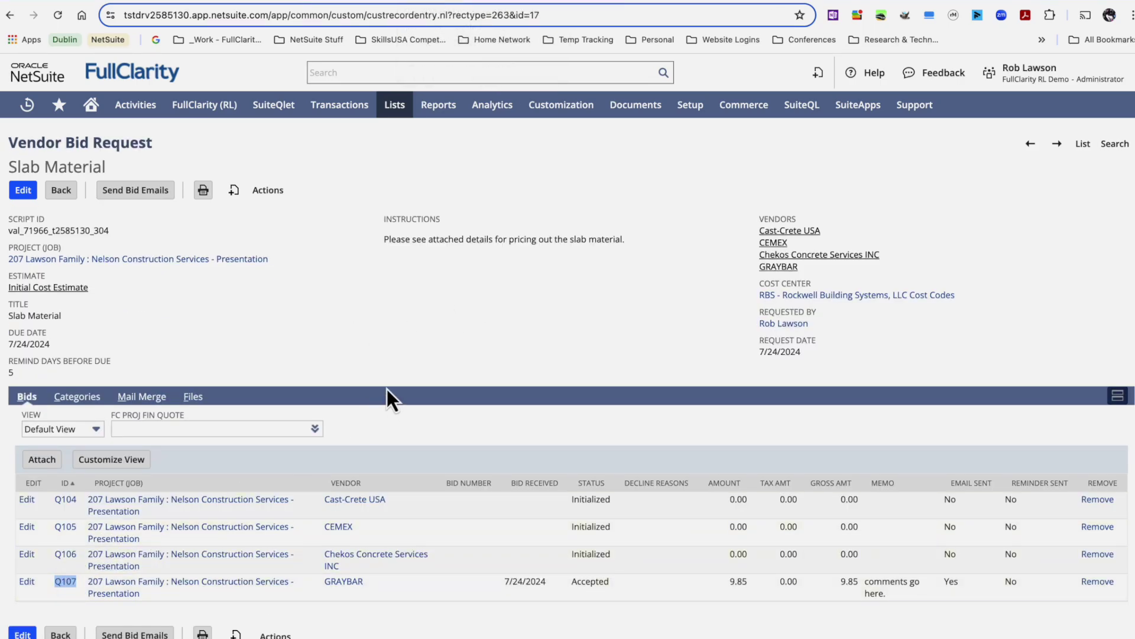
Open GRAYBAR's bid record, check its status, and view the attached Residential Construction Proposal Template.pdf
click(550, 3)
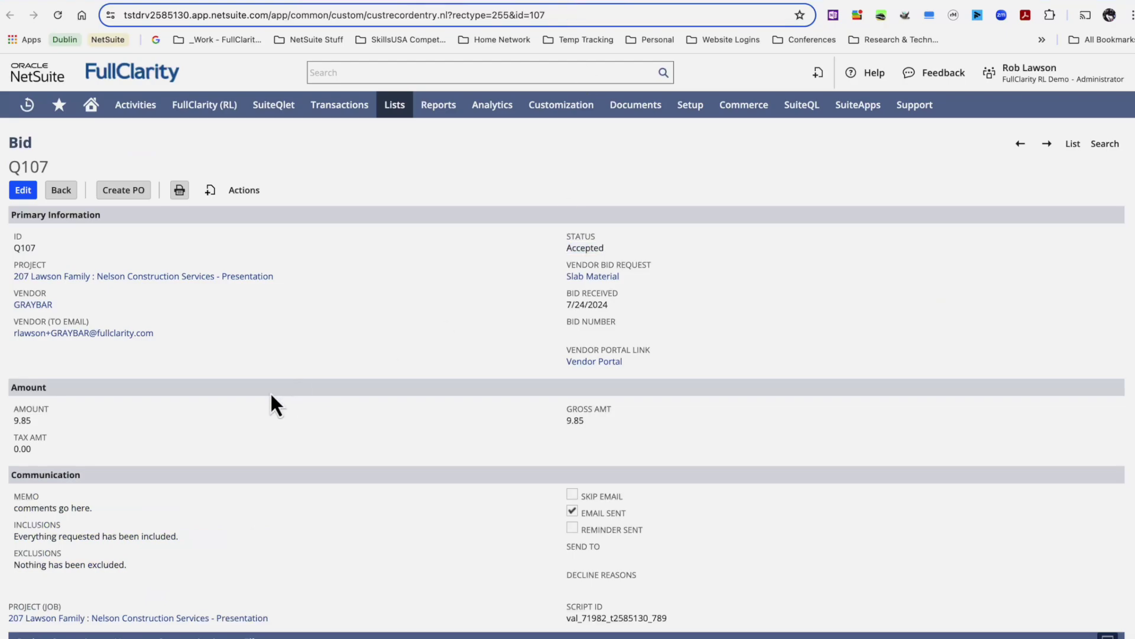
double_click(582, 248)
scroll(401, 301, down, 3)
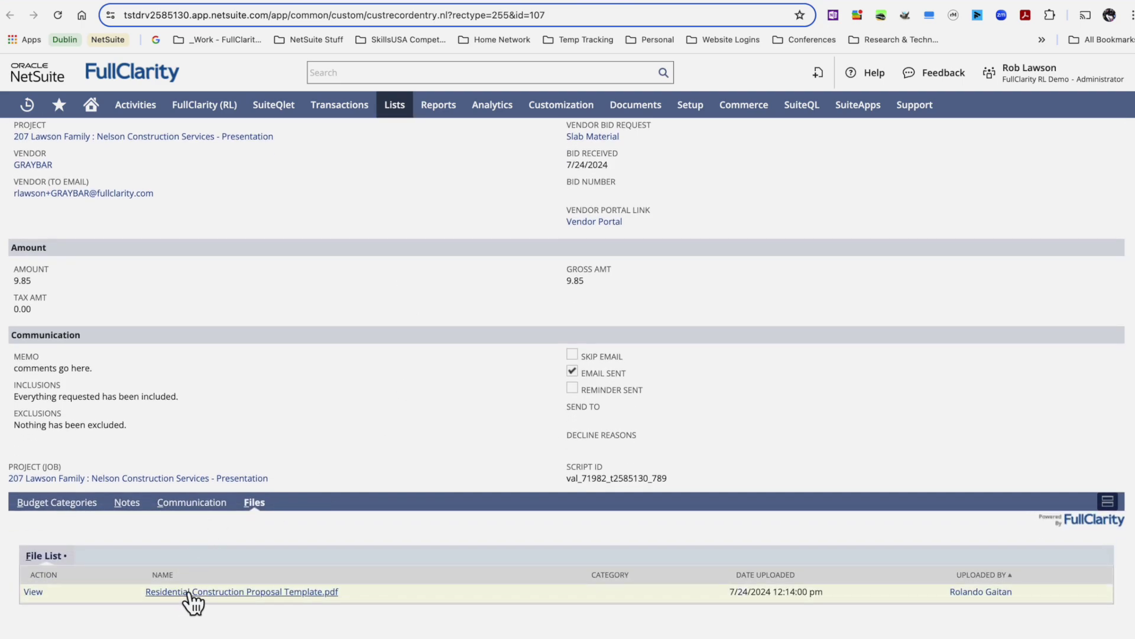
click(33, 592)
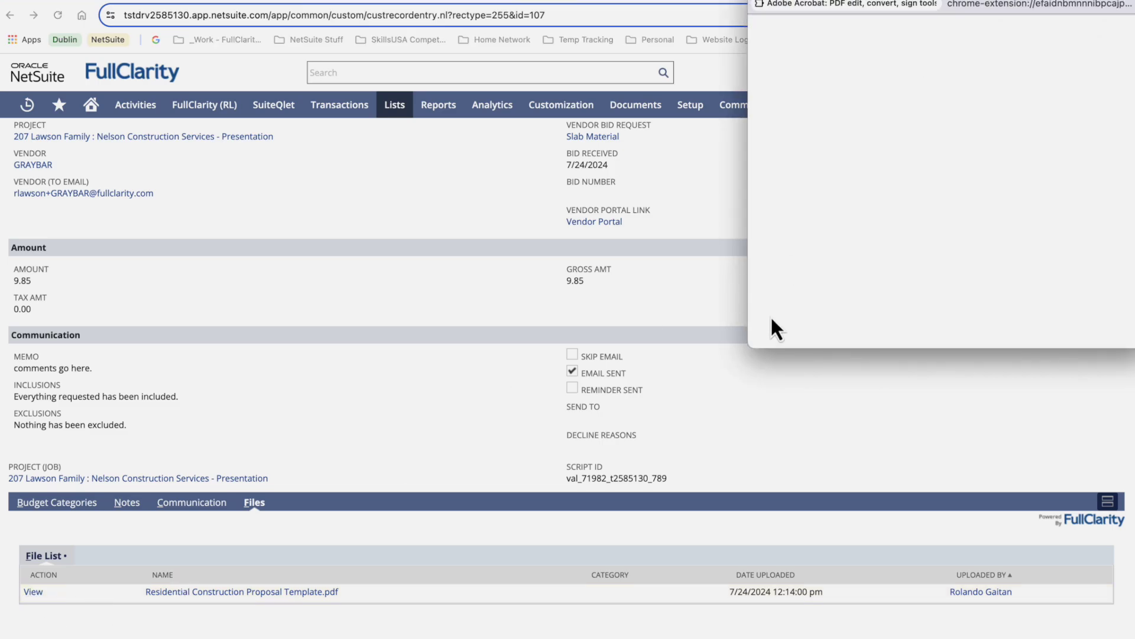
drag(747, 340, 362, 342)
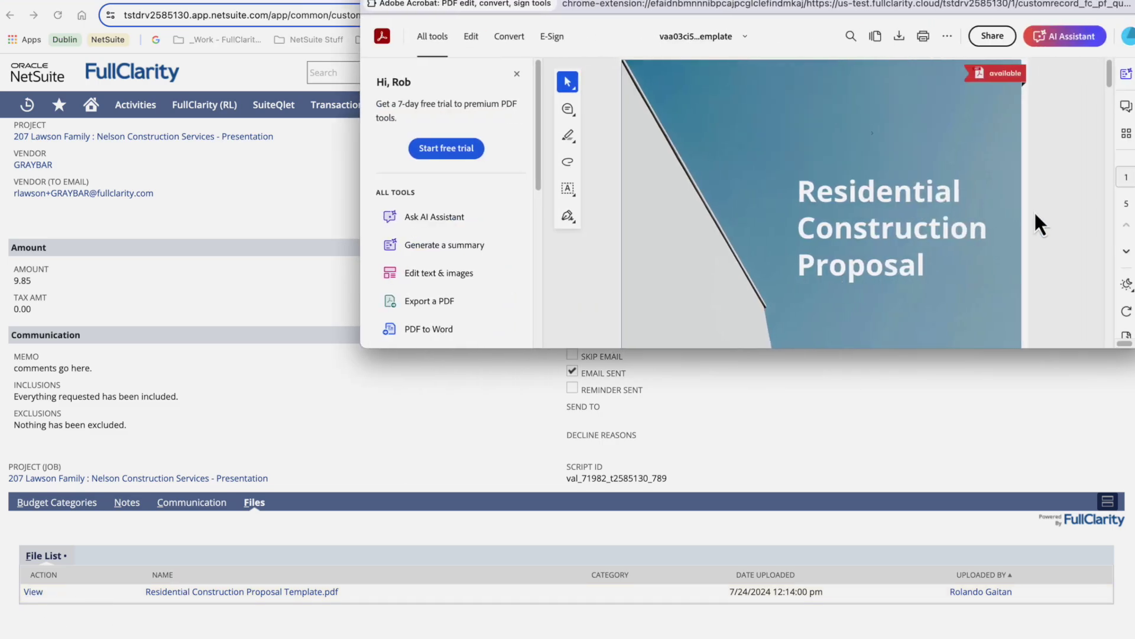
click(371, 1)
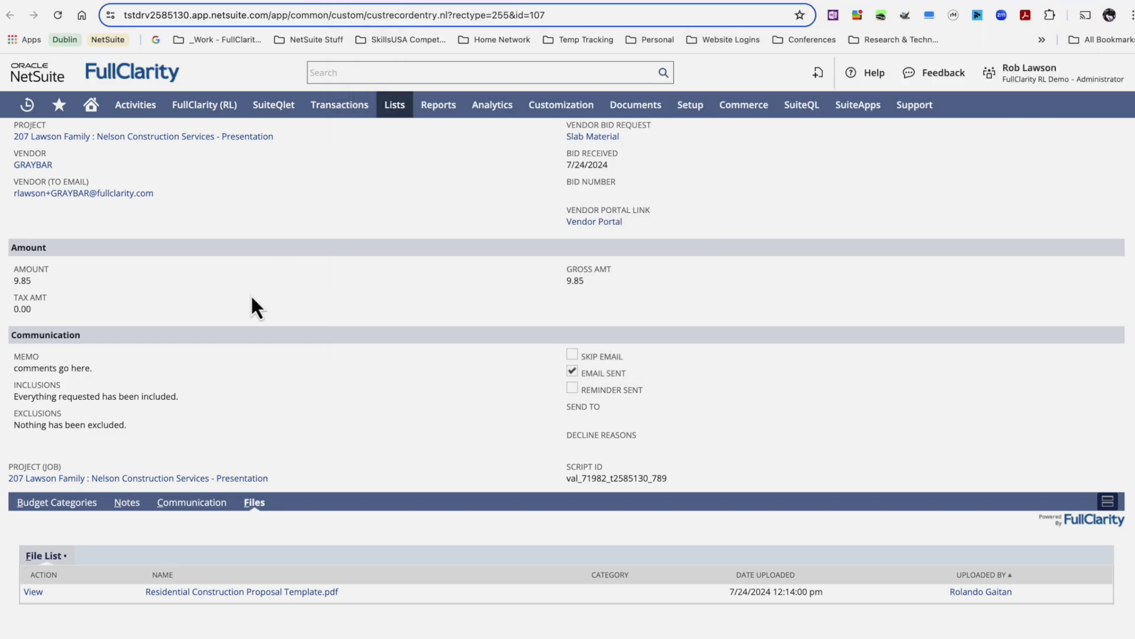
Review the budget category lines on GRAYBAR's bid and return to the bid's primary information
click(78, 502)
scroll(516, 527, down, 2)
scroll(515, 527, down, 1)
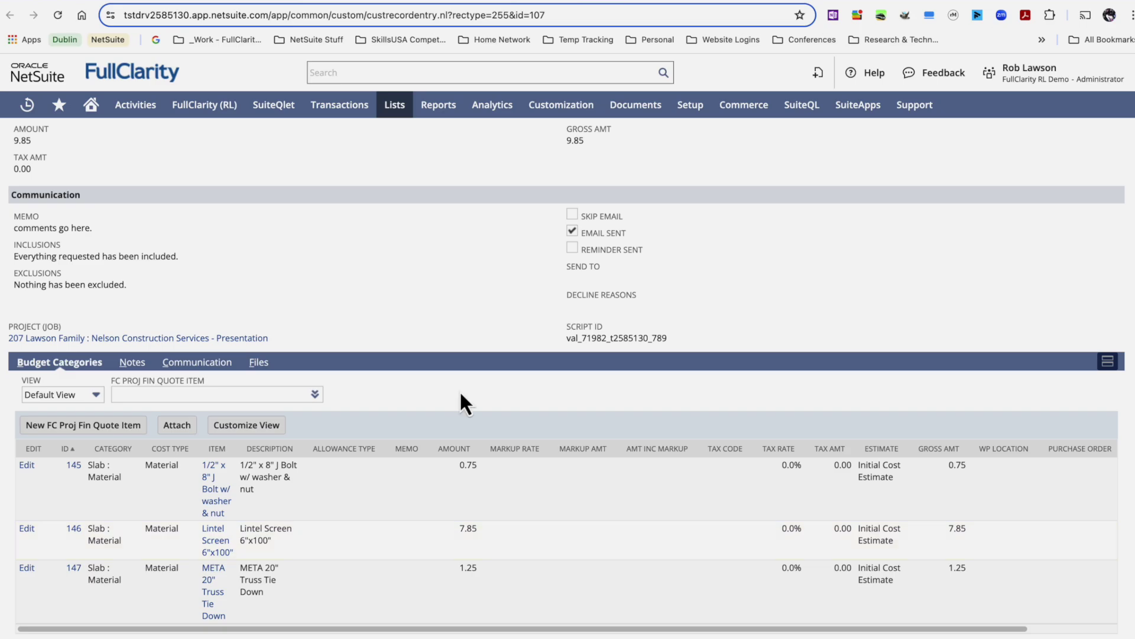
scroll(461, 393, up, 4)
scroll(461, 403, up, 1)
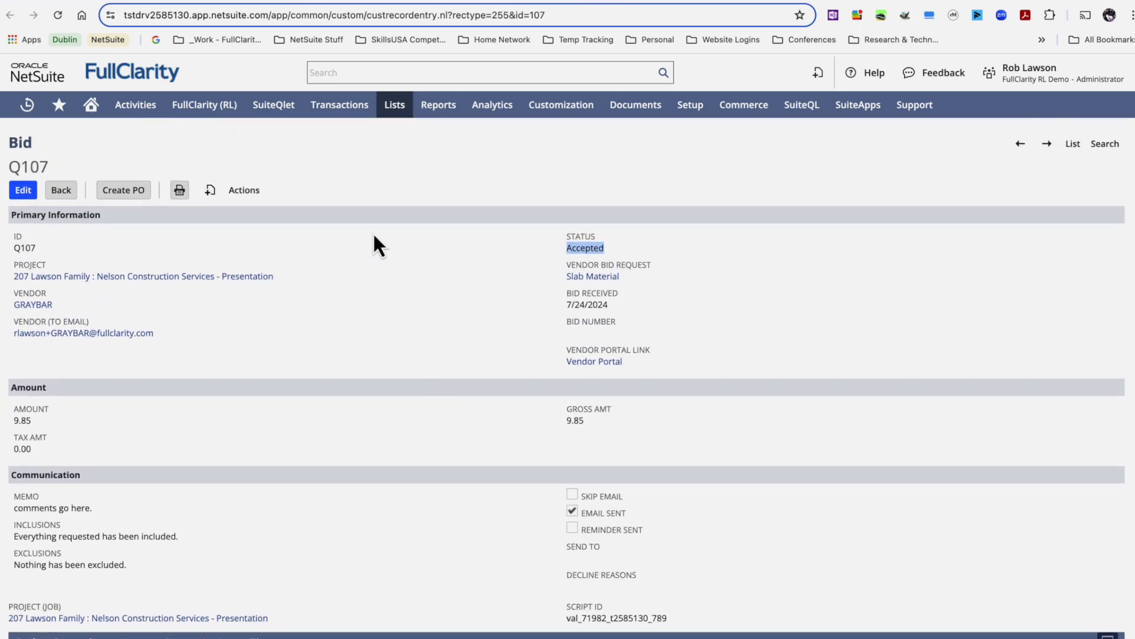
Switch to the Forecast (Added Garage) worksheet and show the line actions for the GRAYBAR-supplied 1/2" x 8" J Bolt item
click(612, 1)
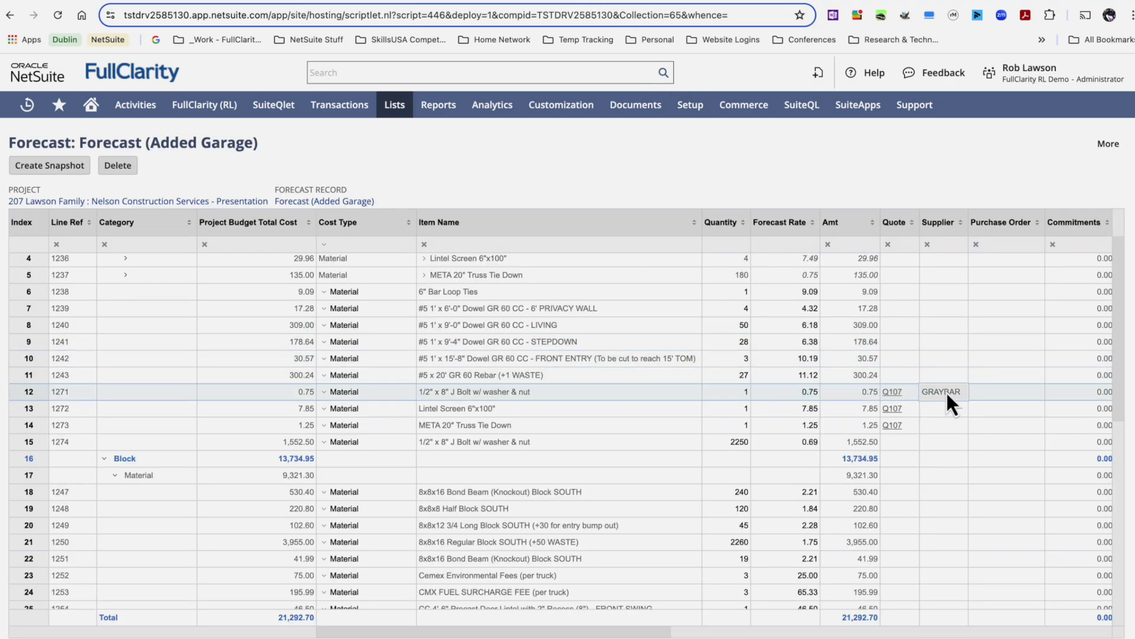
right_click(360, 394)
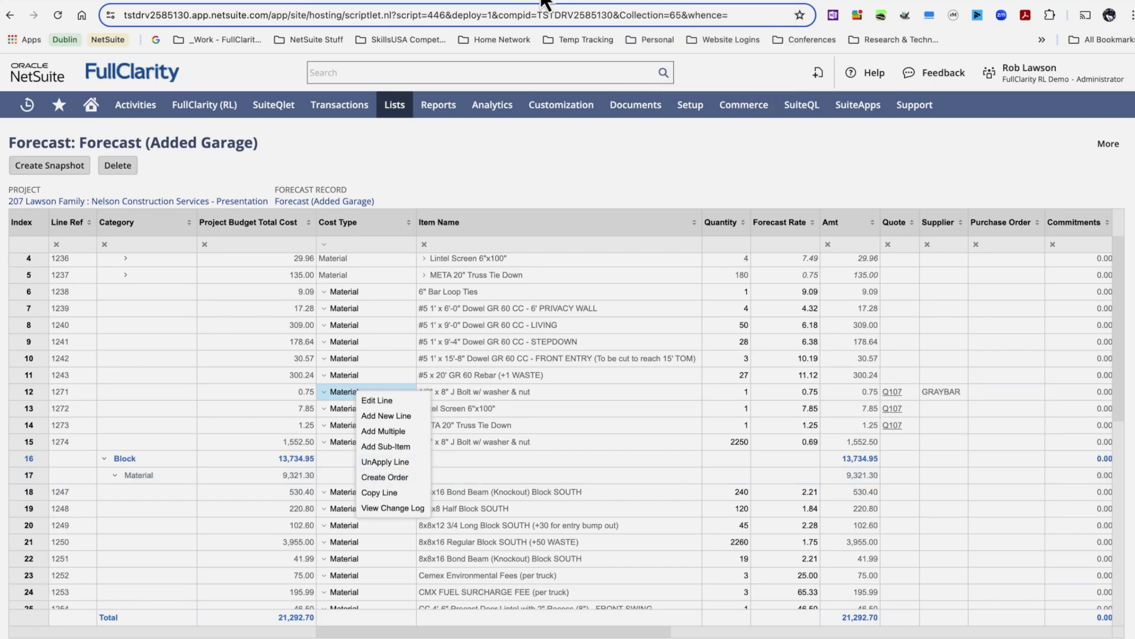
Return to the Nelson Construction Services - Presentation job and review its Initial Contract/Bid record, including contract details and claims
click(582, 3)
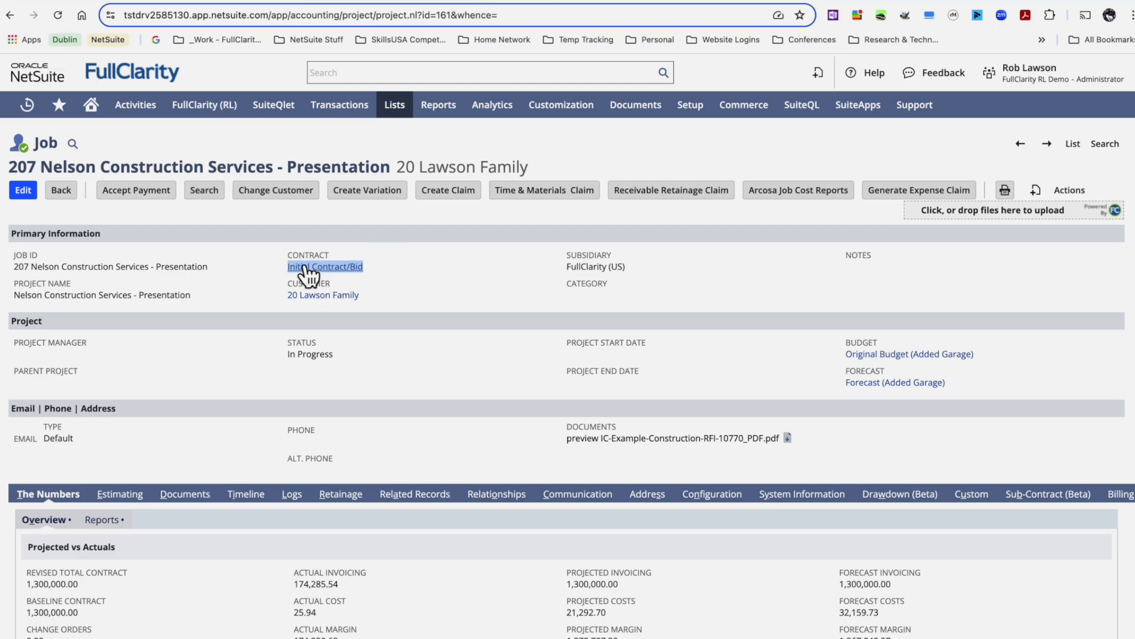
click(598, 3)
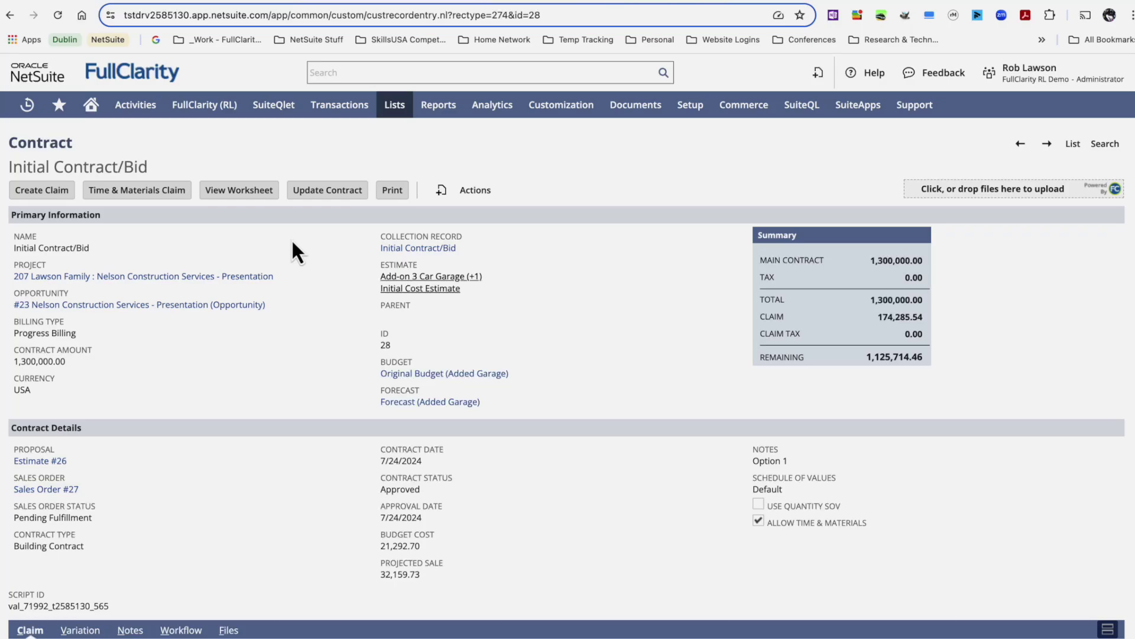
scroll(319, 445, down, 3)
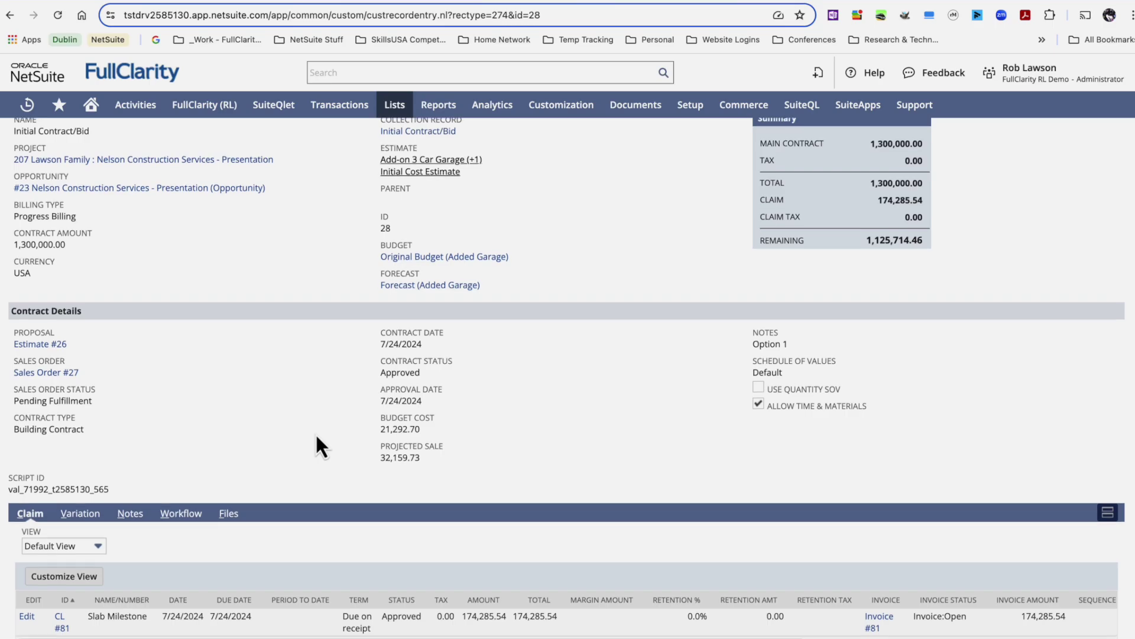
scroll(318, 440, up, 3)
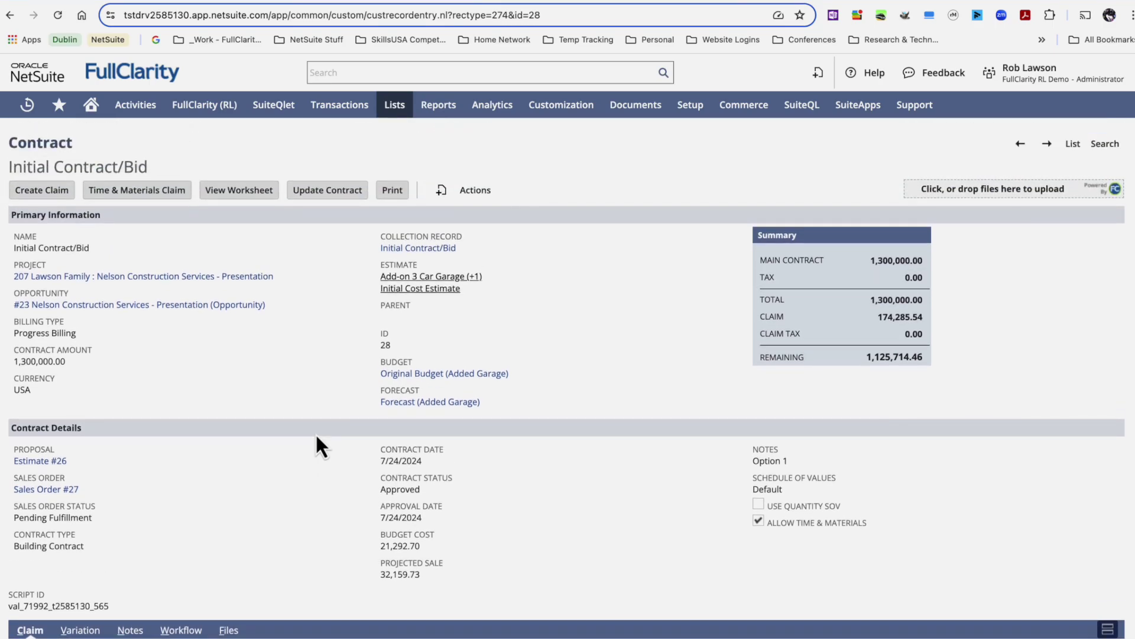
Examine the contract worksheet from the base to the combined estimate columns, and check the claim list on the Initial Contract/Bid
click(402, 403)
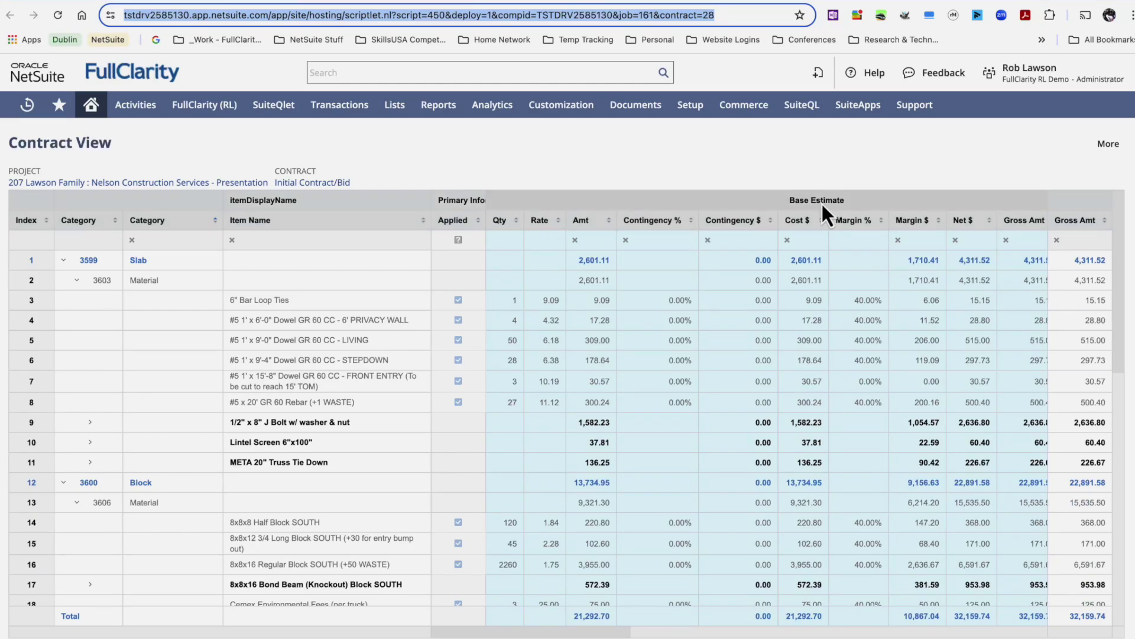
drag(548, 633, 956, 634)
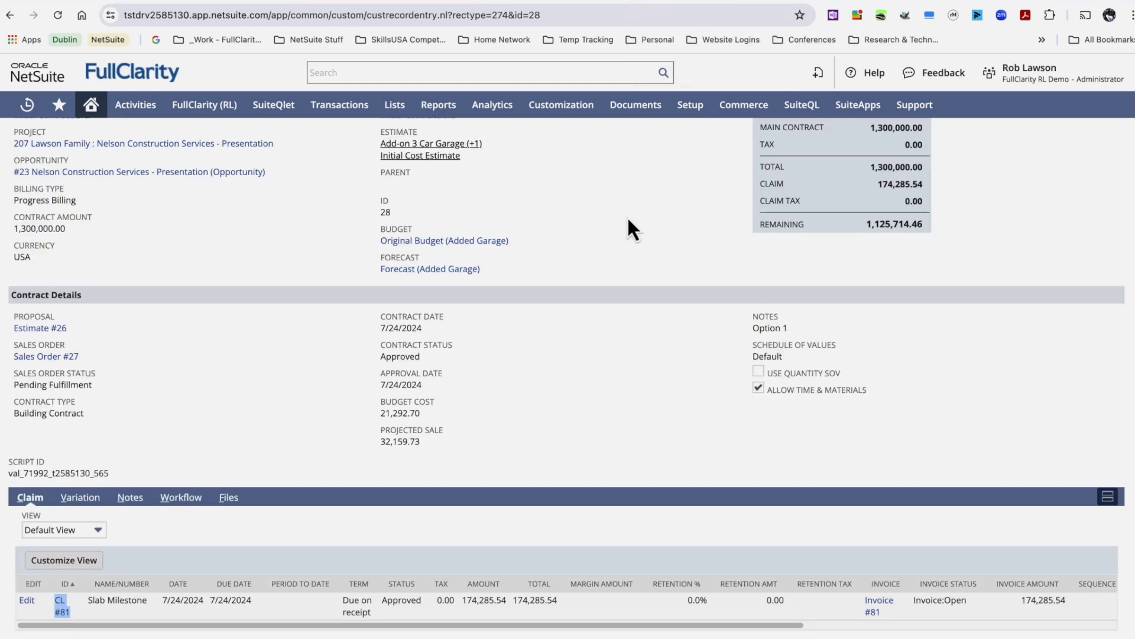
scroll(627, 216, up, 3)
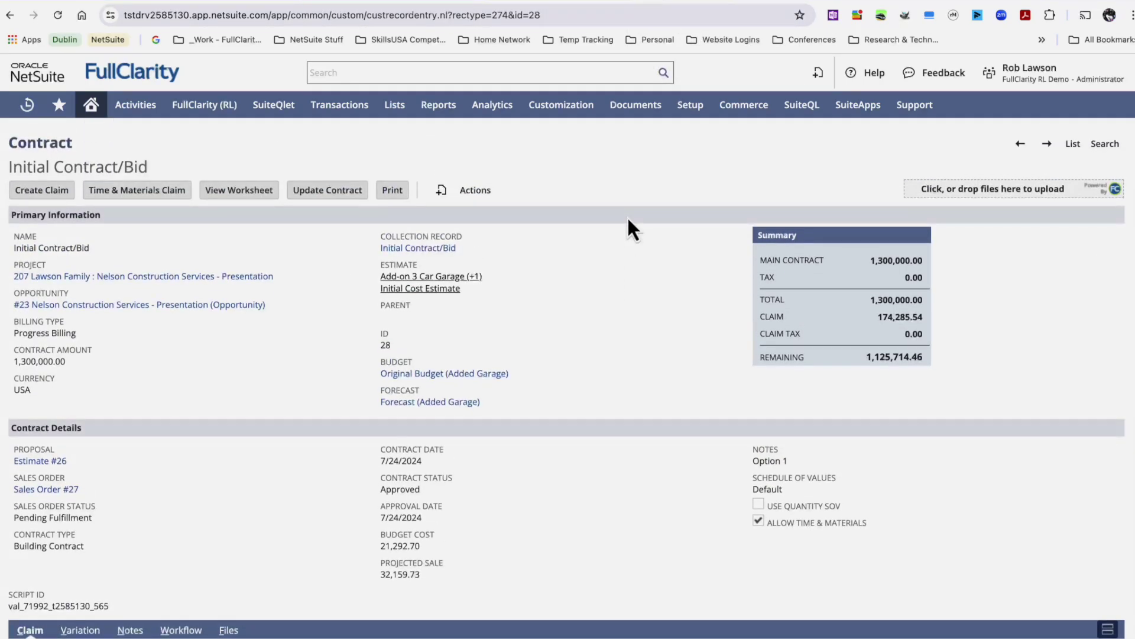
scroll(628, 230, down, 3)
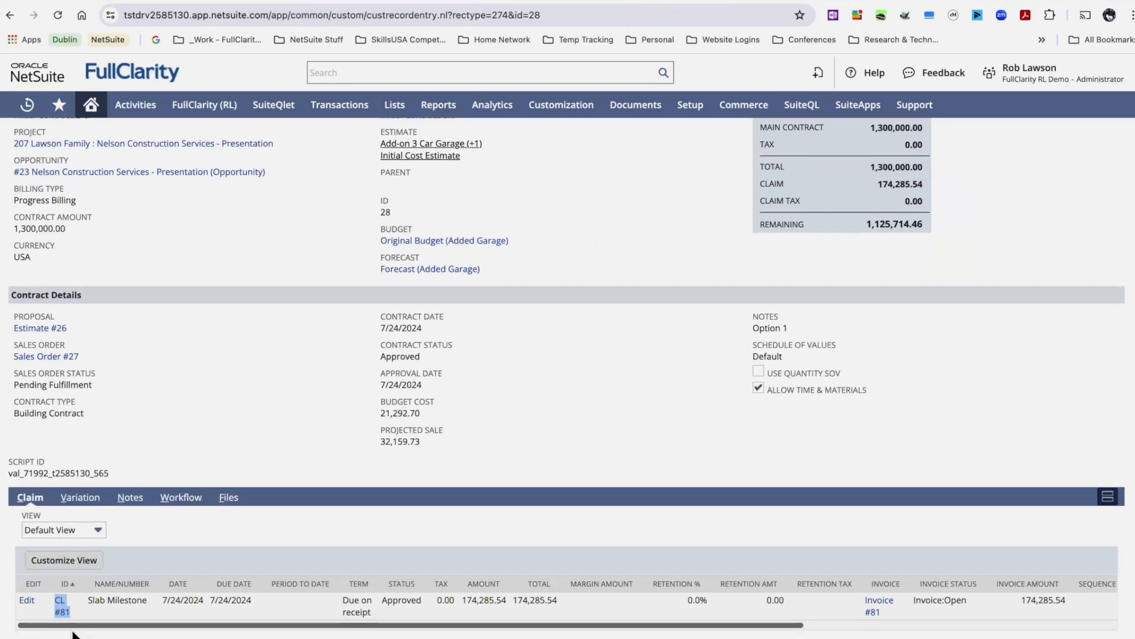
View the contract's printed G731 change order document, return to the Initial Contract/Bid record and select its print option
click(674, 1)
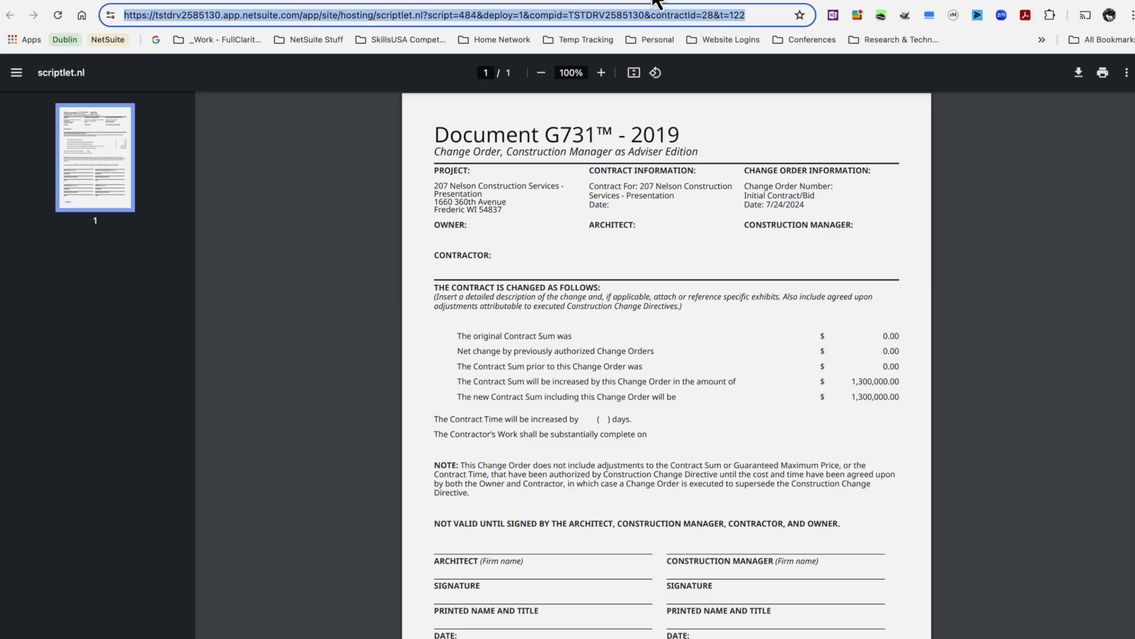
click(624, 2)
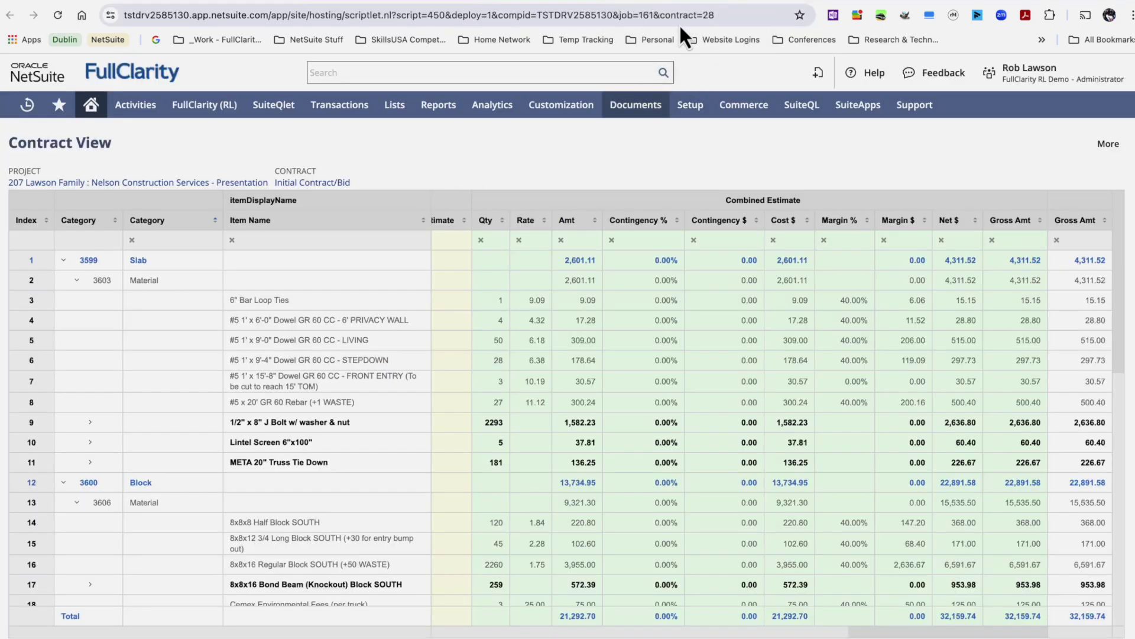
click(653, 2)
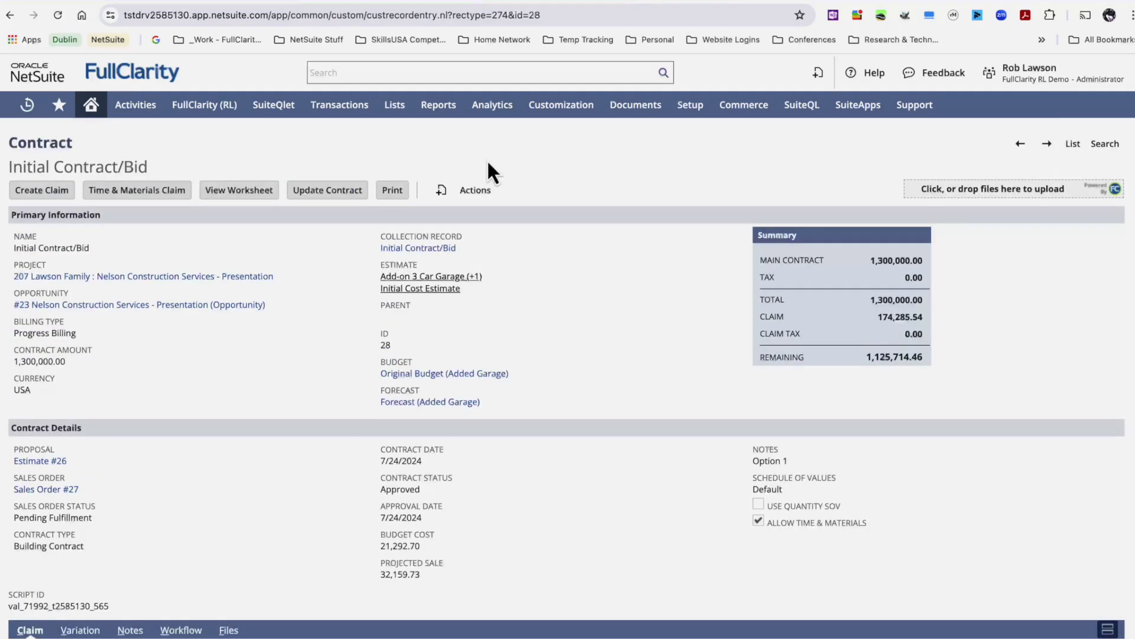
click(392, 189)
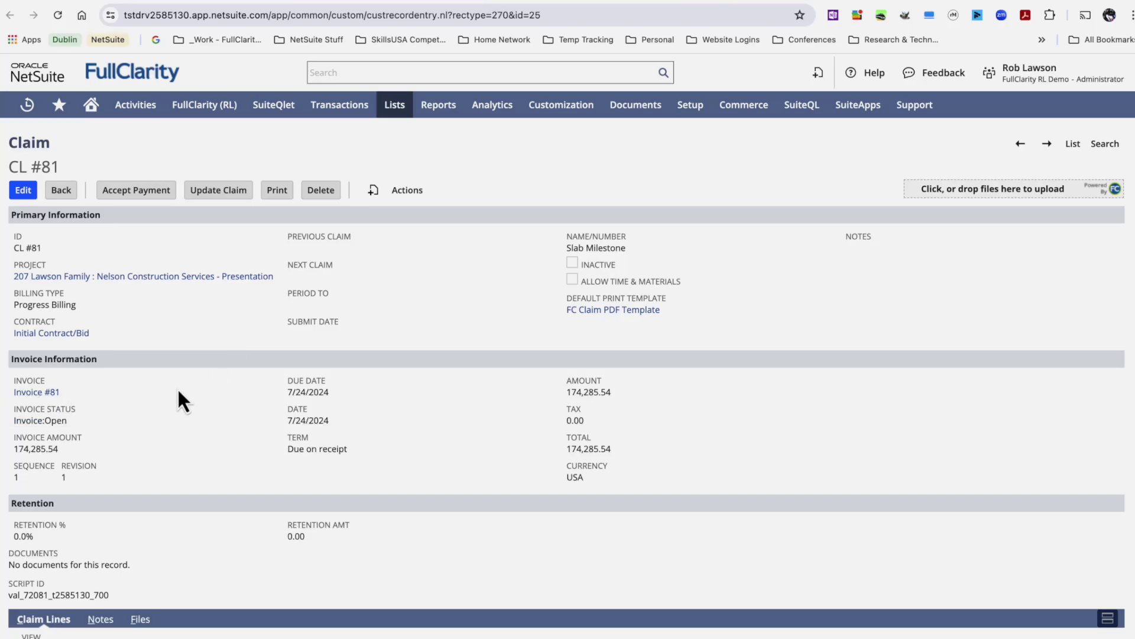
Review the Slab Milestone claim's lines and, in the claim update, set the Flatwork close percentage to 20%
scroll(178, 392, down, 3)
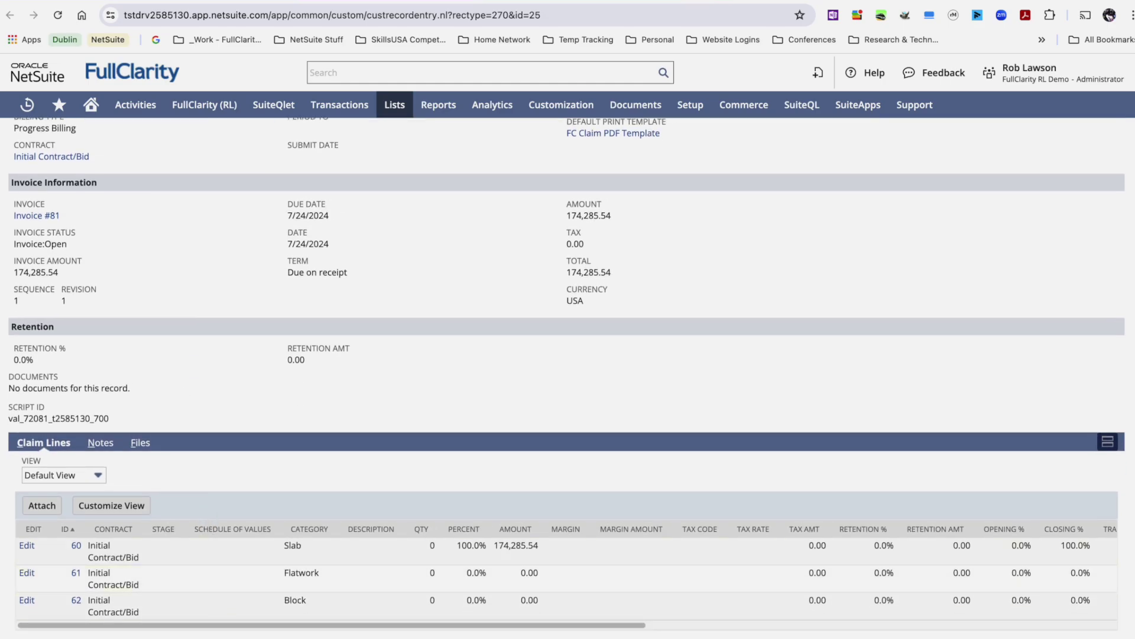
scroll(568, 355, up, 3)
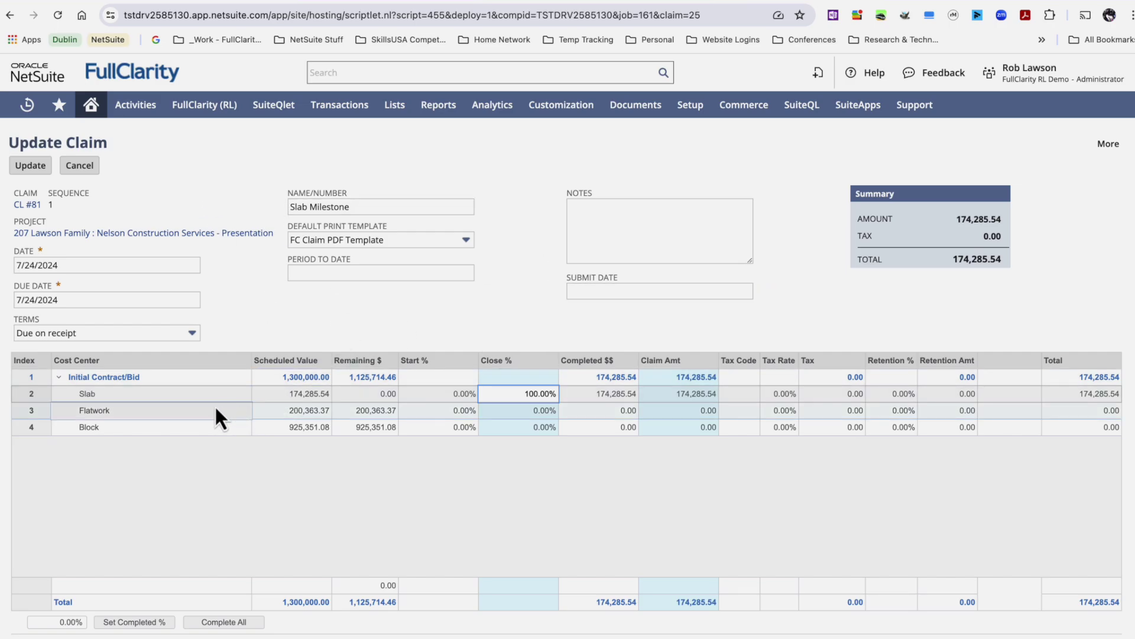
click(524, 409)
text(20)
key(Tab)
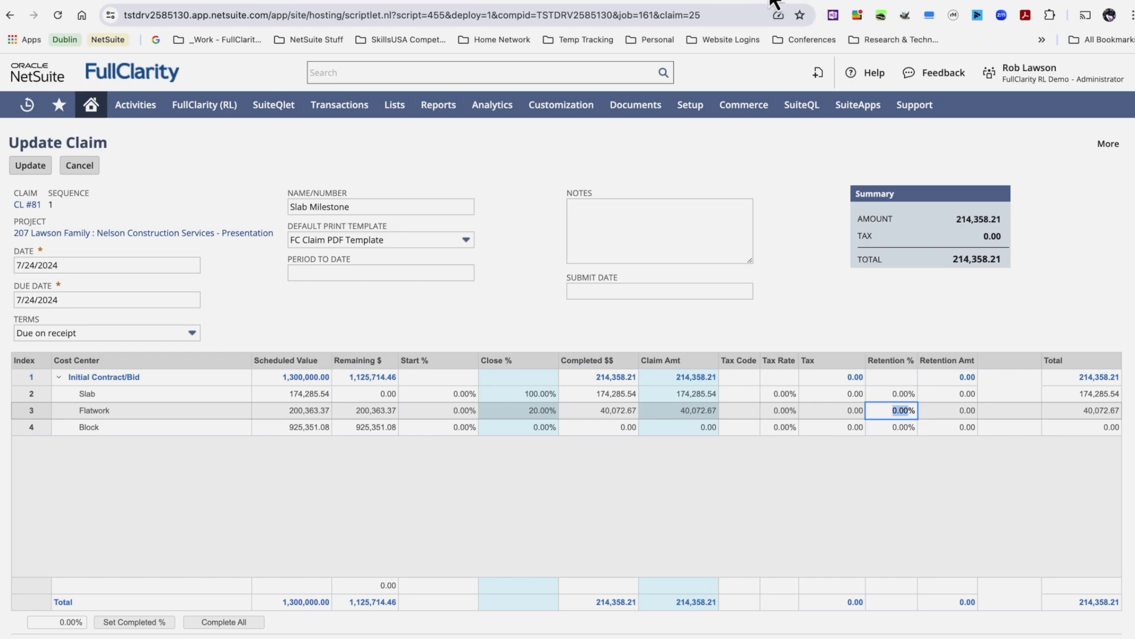
Review the Google Data Center job's retainage settings and show its FC AR Retainage Withheld transactions
click(808, 1)
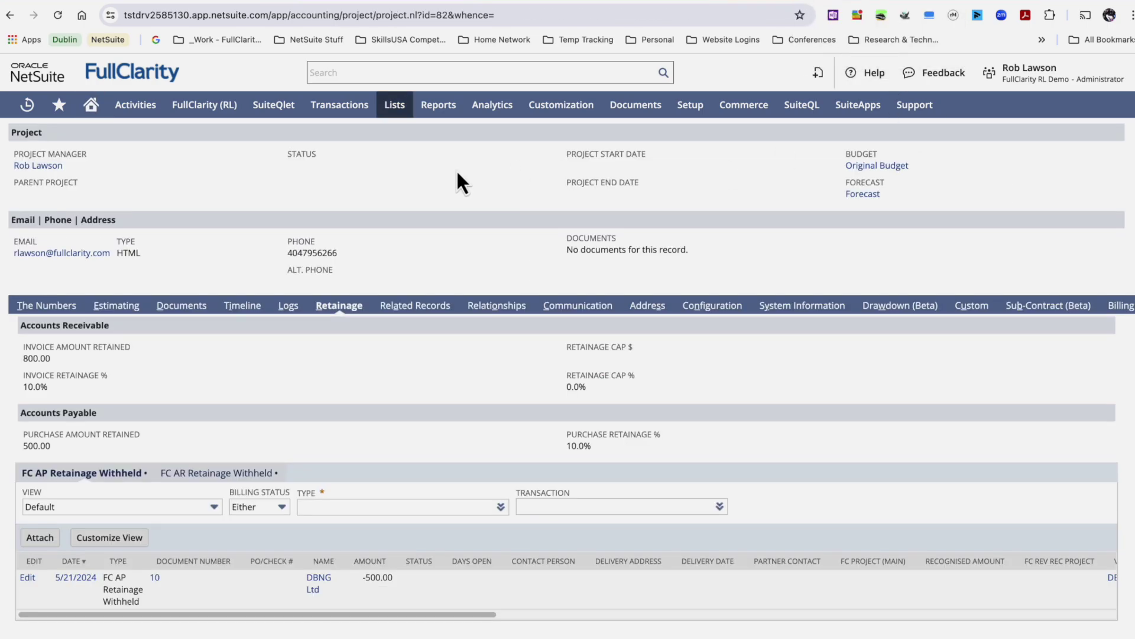
scroll(392, 231, up, 3)
scroll(341, 496, down, 3)
click(194, 473)
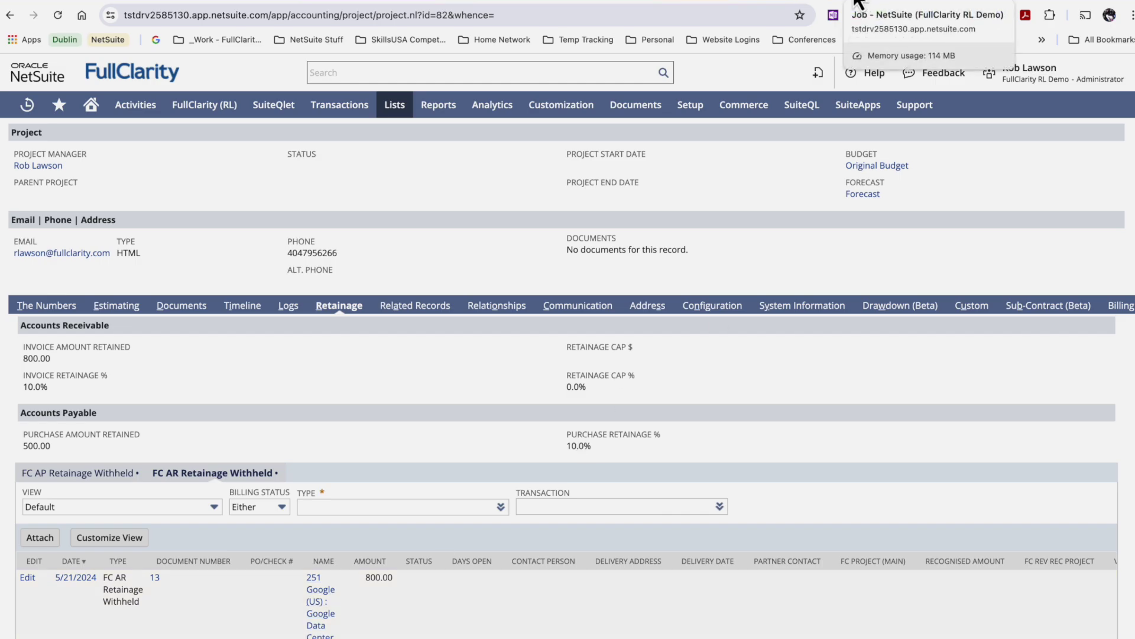
Open the Summers Landing - Development job and review its list of estimates, budget, forecast and change order estimate
click(863, 2)
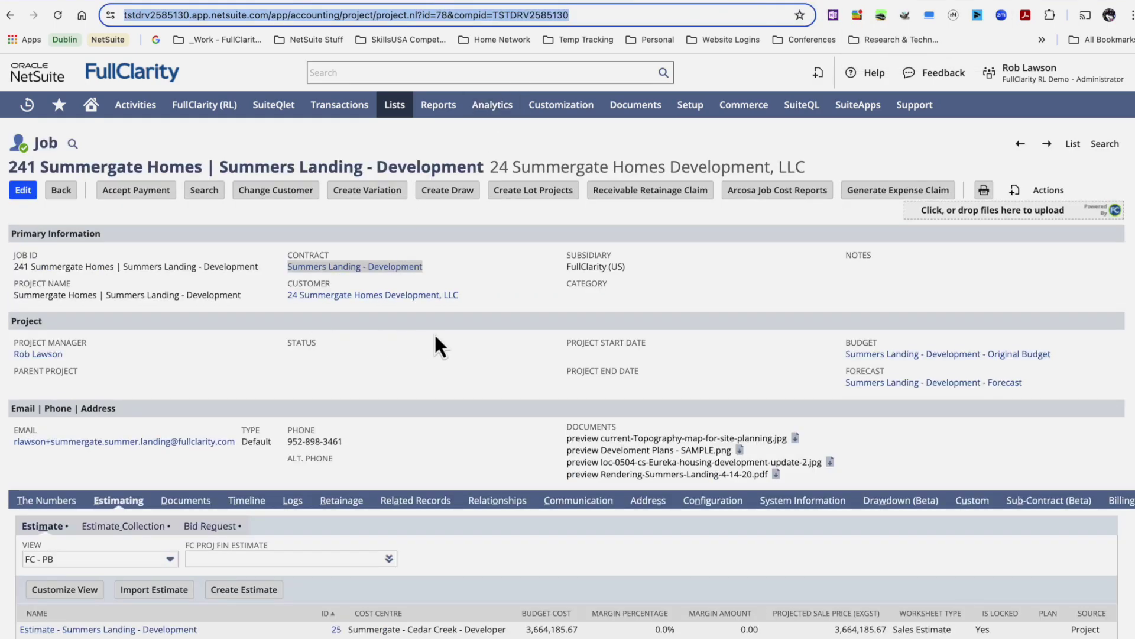
scroll(438, 338, down, 2)
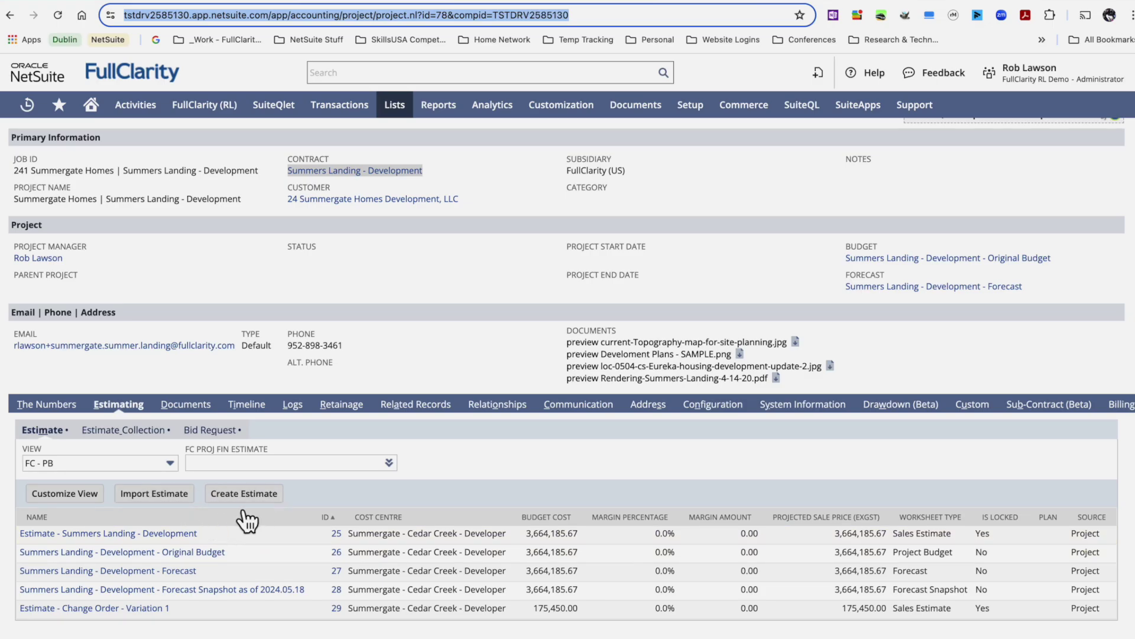
click(117, 616)
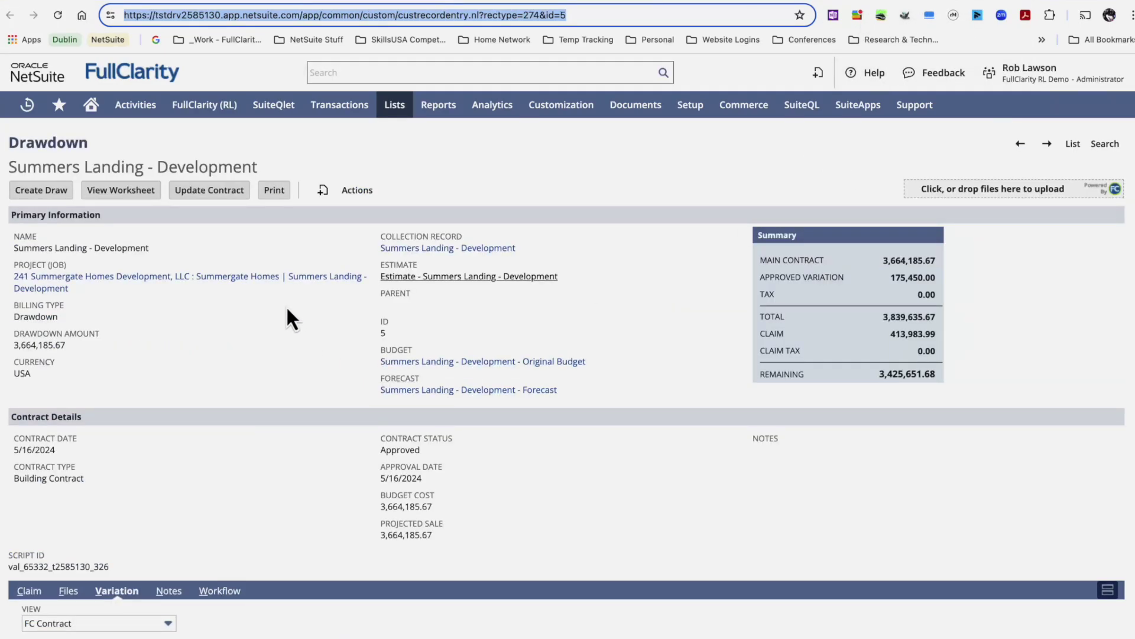
Review the variations on the Summers Landing - Development drawdown contract and the details of Change Order - Variation 1
scroll(286, 307, down, 3)
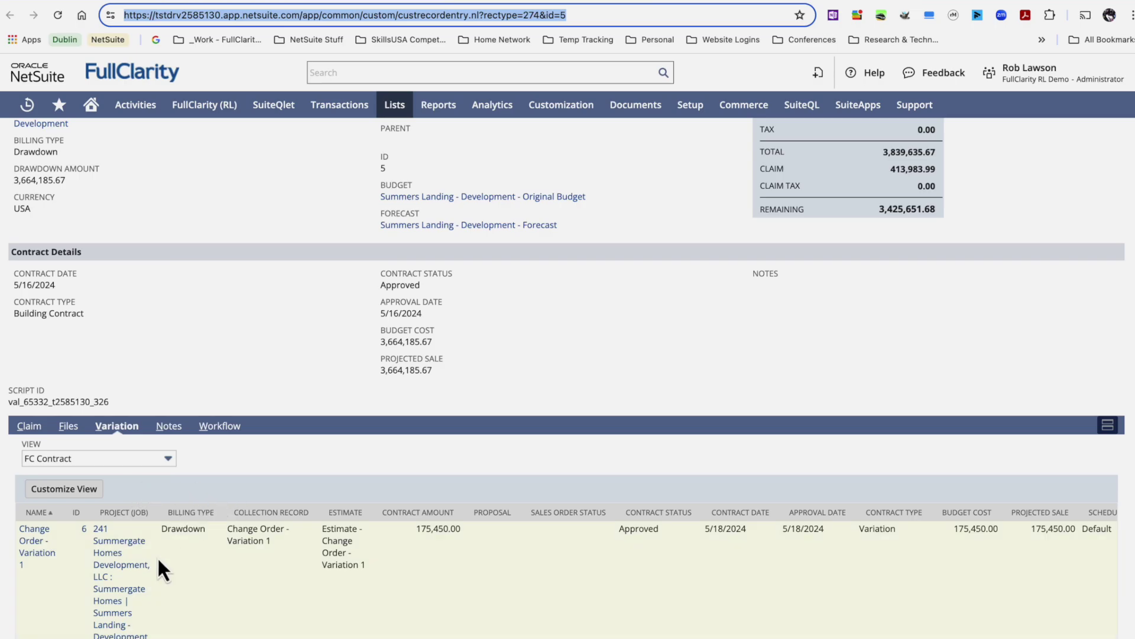
scroll(157, 556, up, 3)
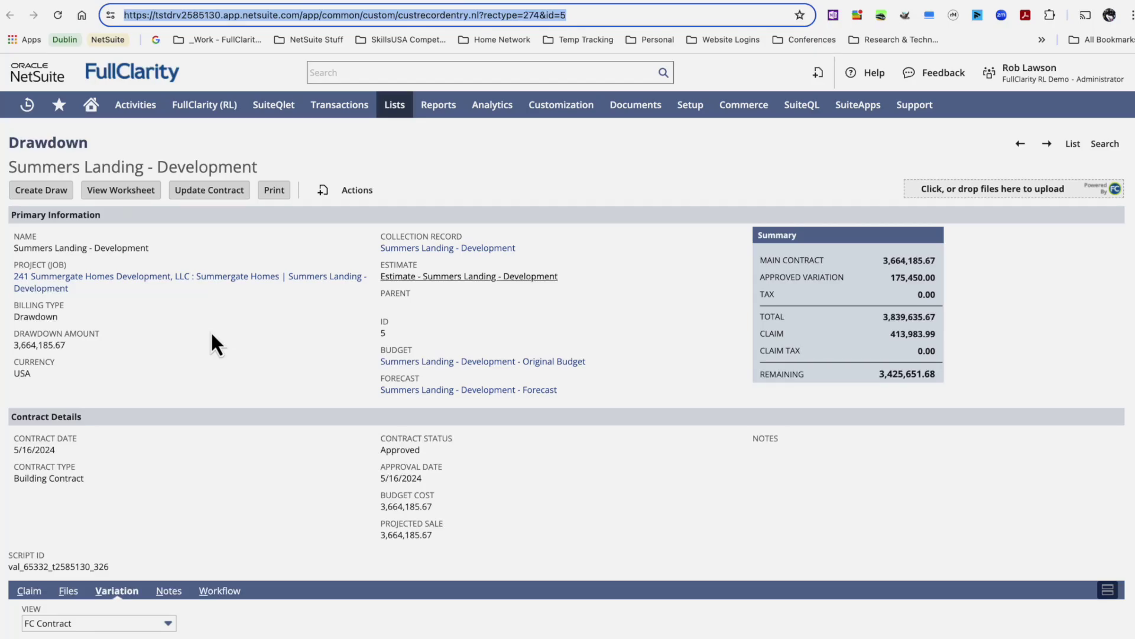
scroll(211, 332, down, 3)
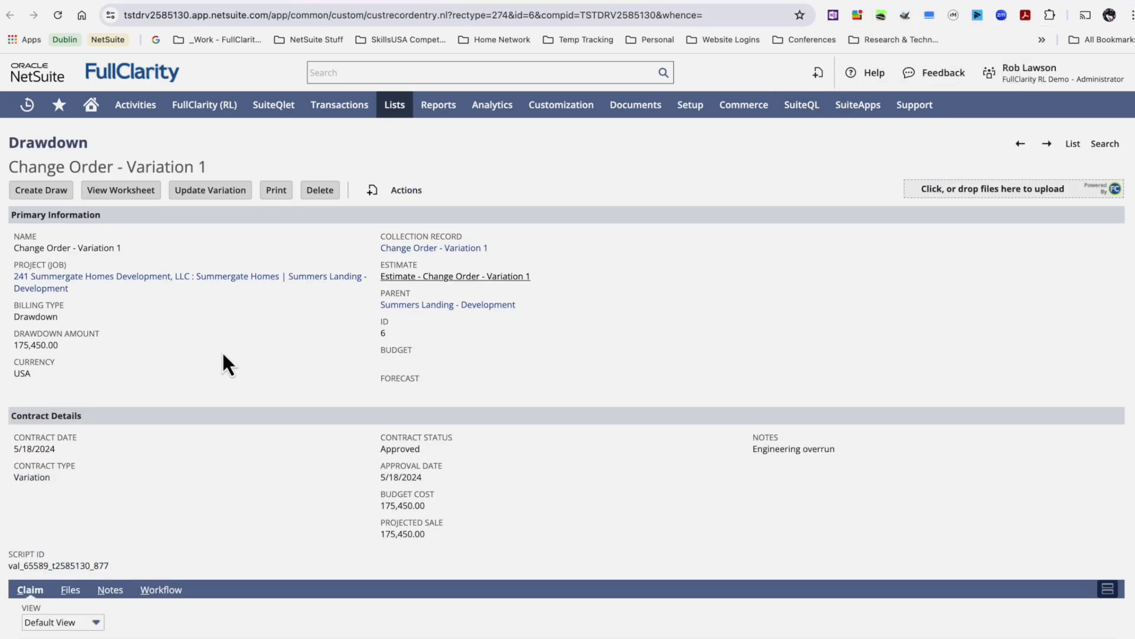
scroll(240, 355, down, 2)
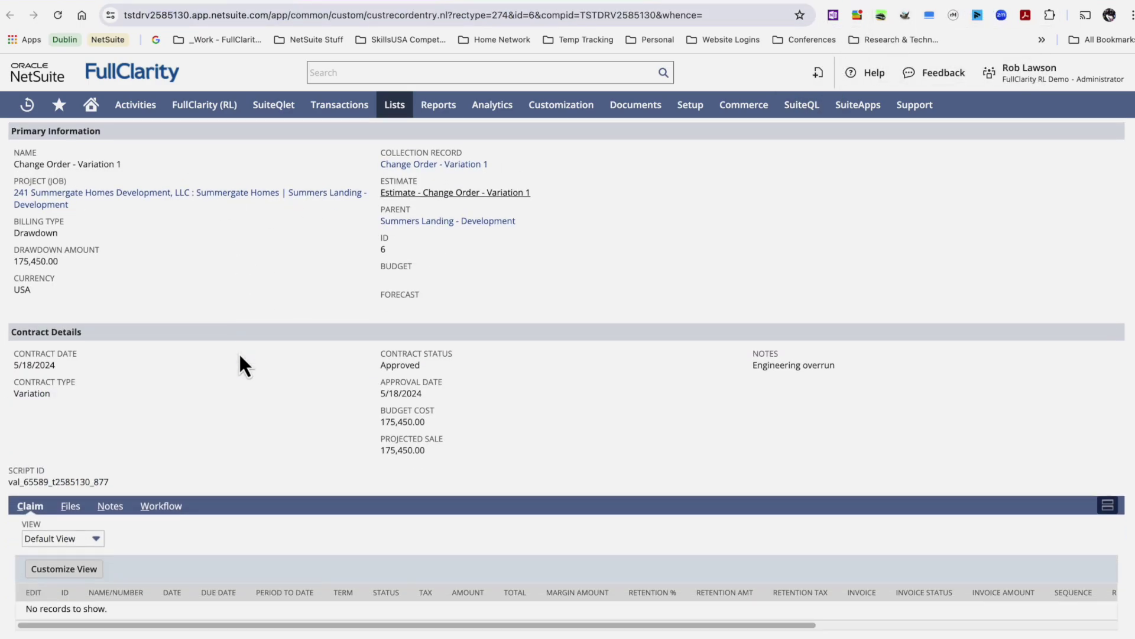
scroll(235, 484, up, 2)
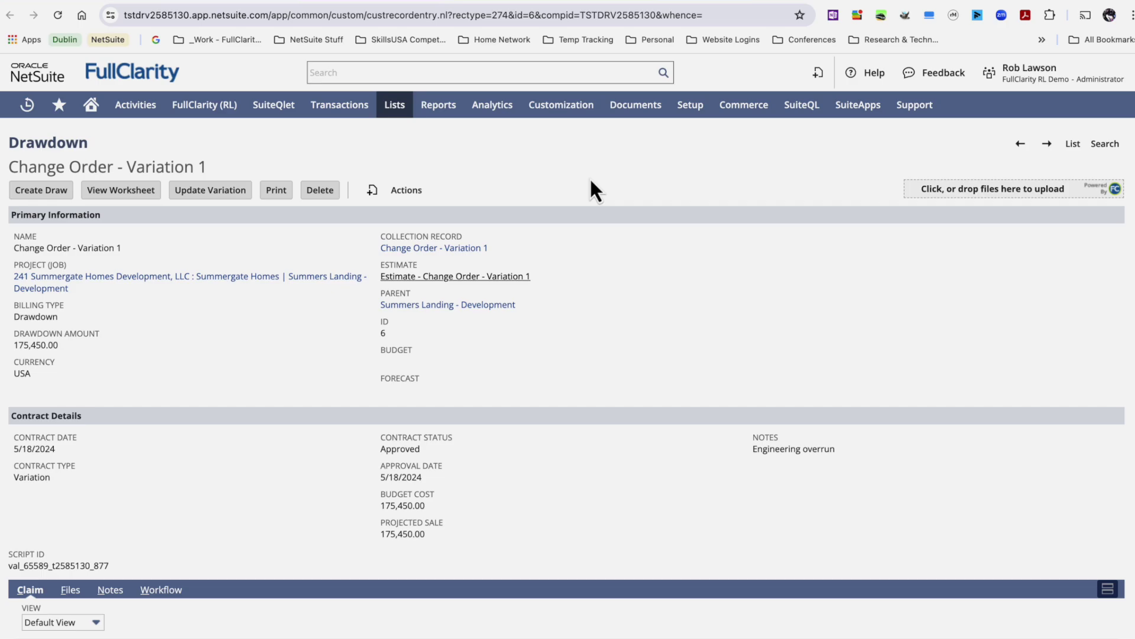
In Revenue Recognition, set the revised percent complete of the Nelson Construction Services - Presentation job to 1%
click(916, 2)
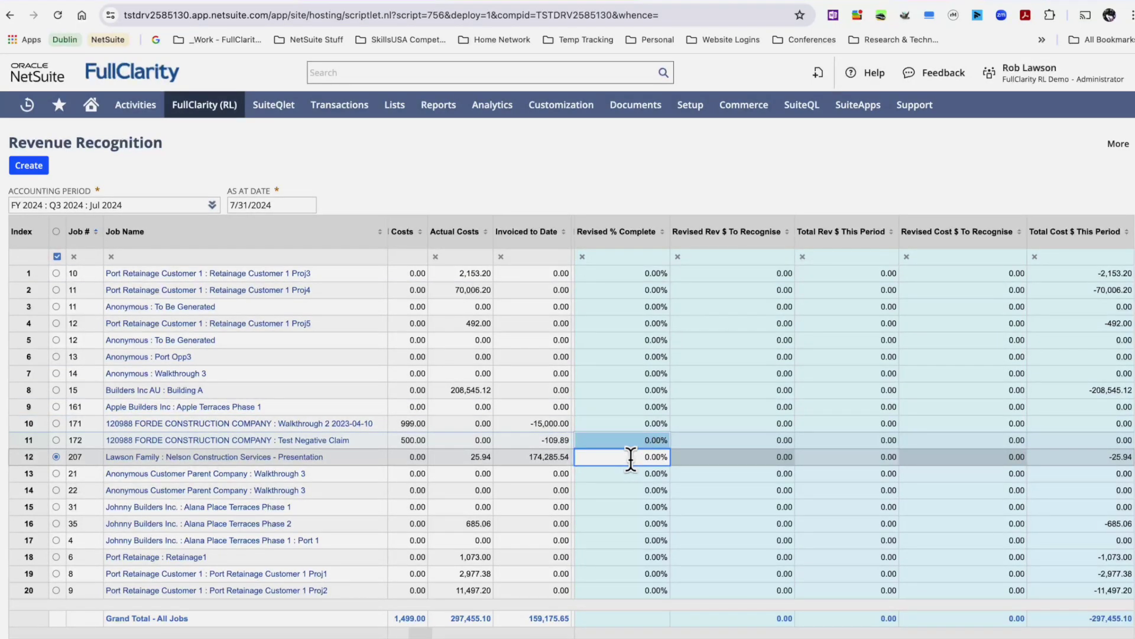
mouse_move(211, 117)
mouse_move(230, 186)
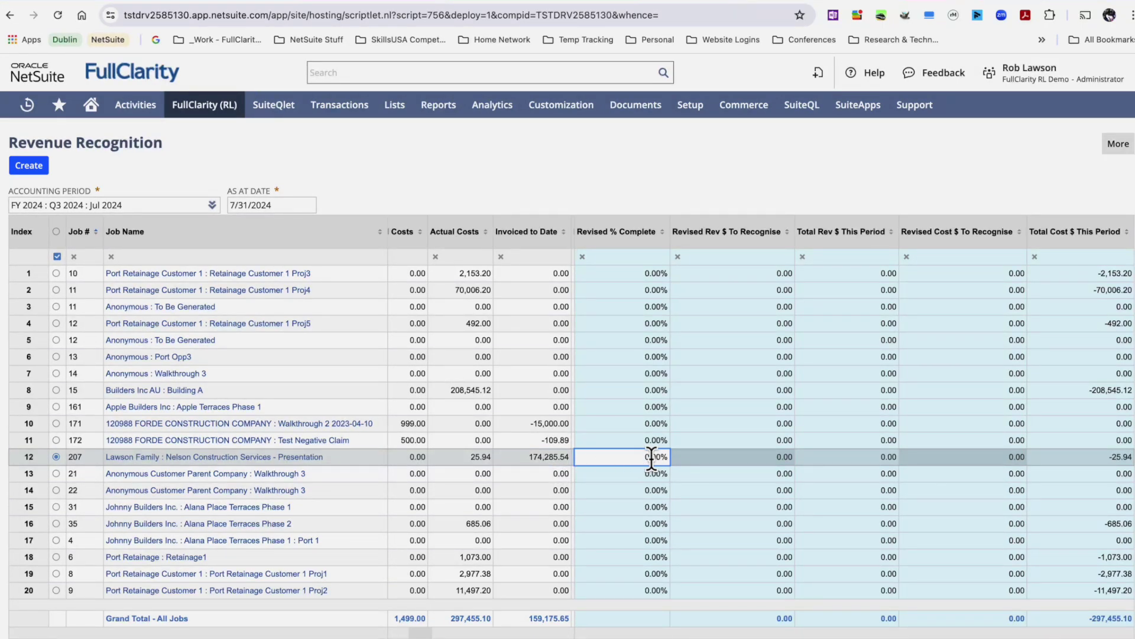
key(Tab)
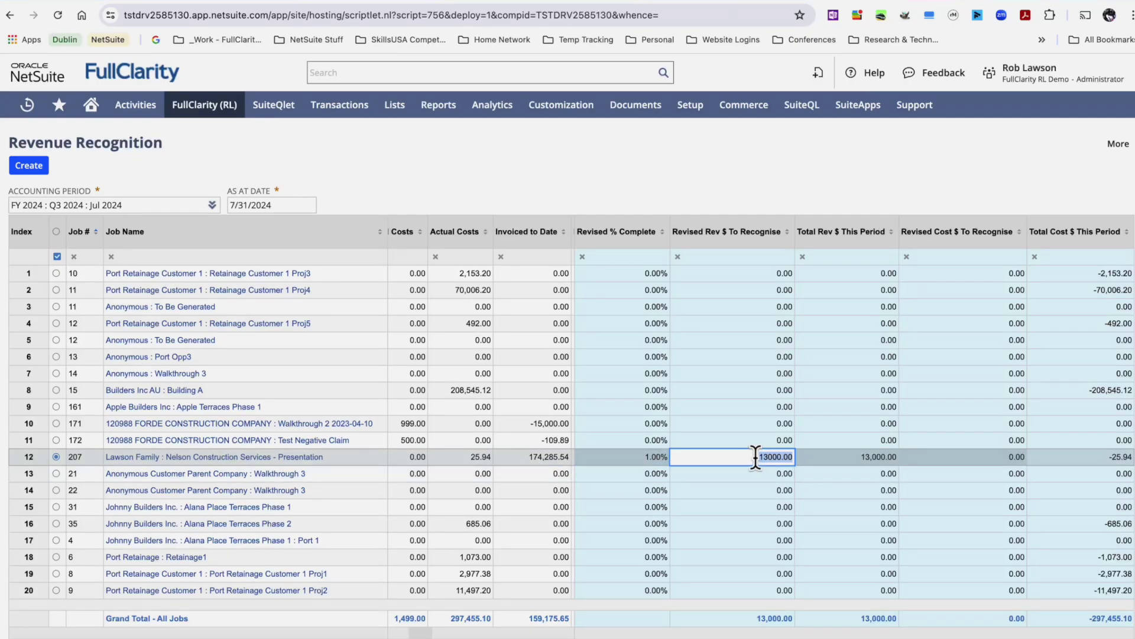
Set the revised cost to recognise for the Nelson Construction Services - Presentation job to 25.94
click(998, 457)
text(25.94)
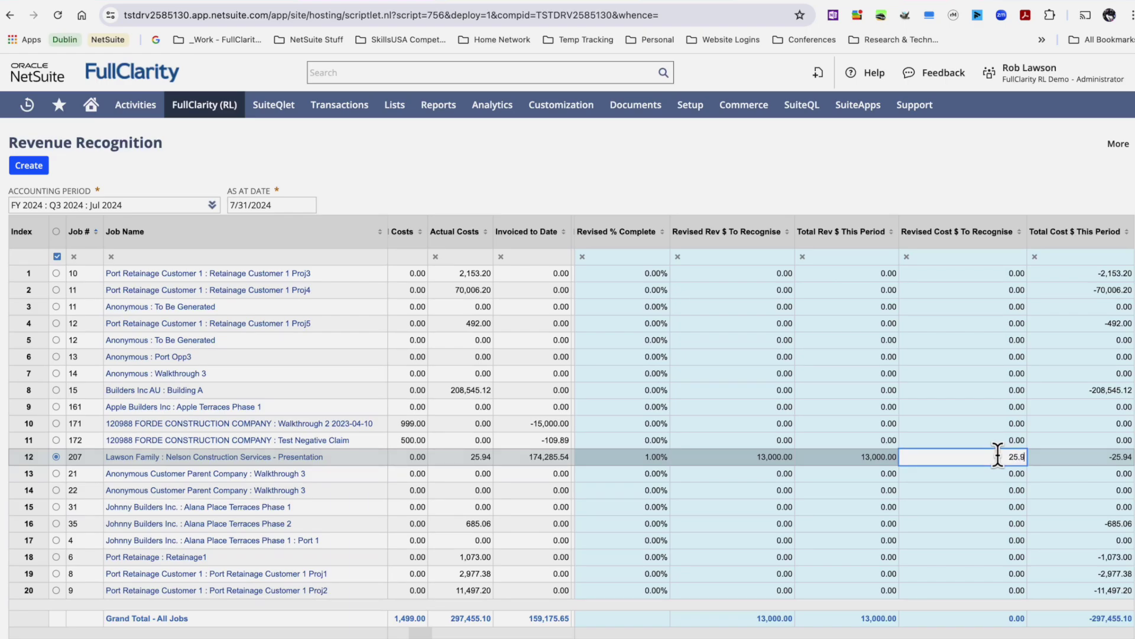
key(Tab)
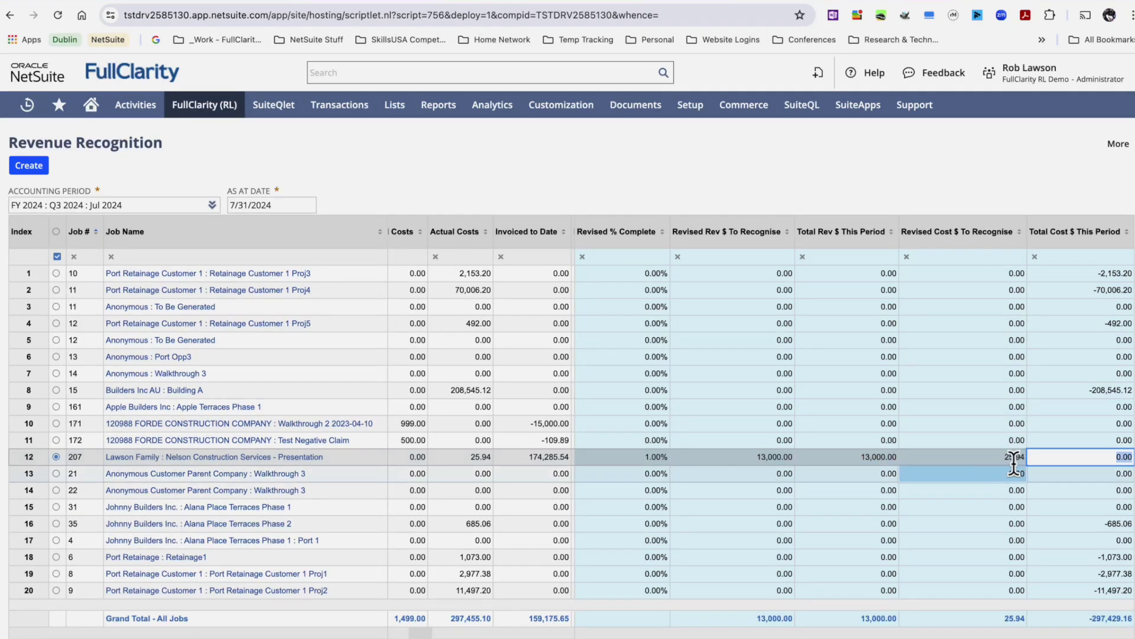
click(1001, 456)
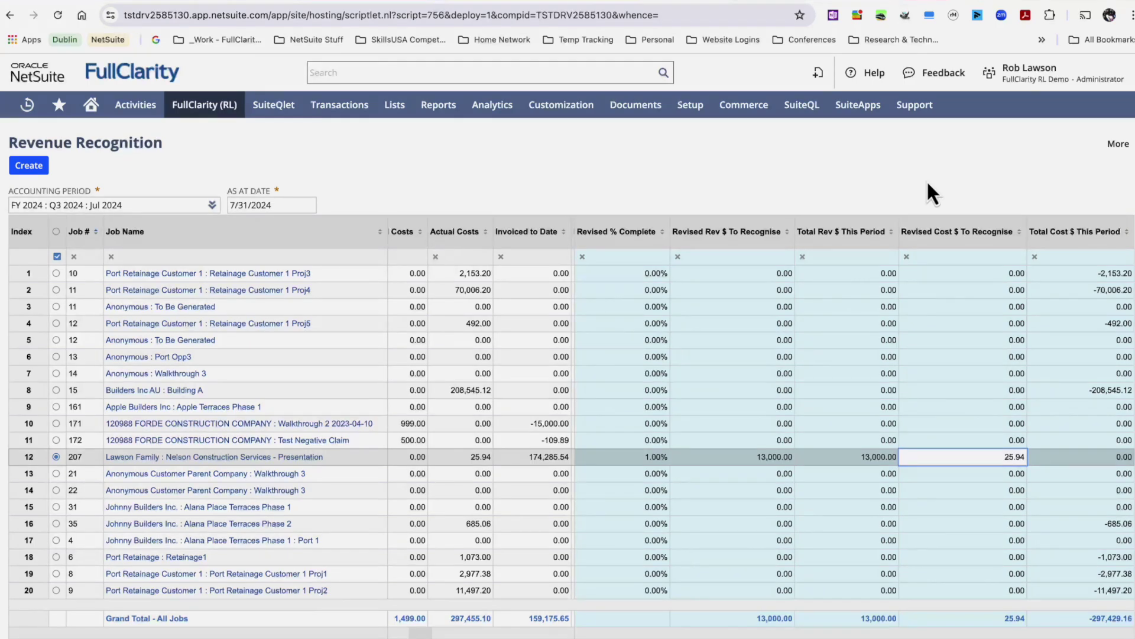
Review the task dependencies in the Sample Microsoft Project Construction Schedule and expand its Hardware task group
click(1013, 2)
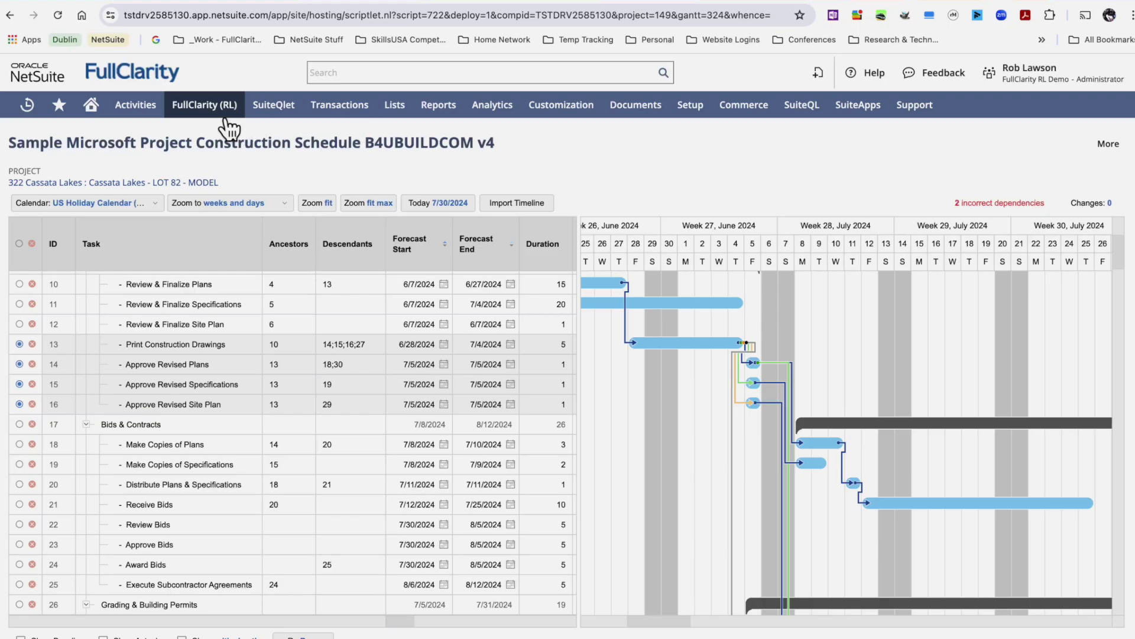
mouse_move(275, 294)
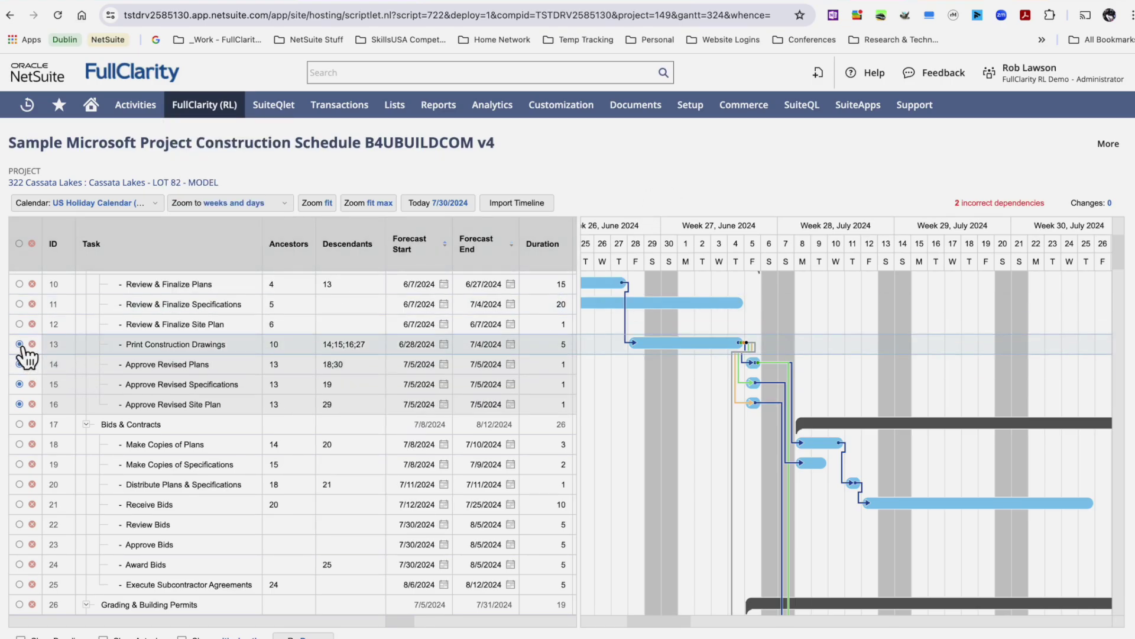
click(352, 344)
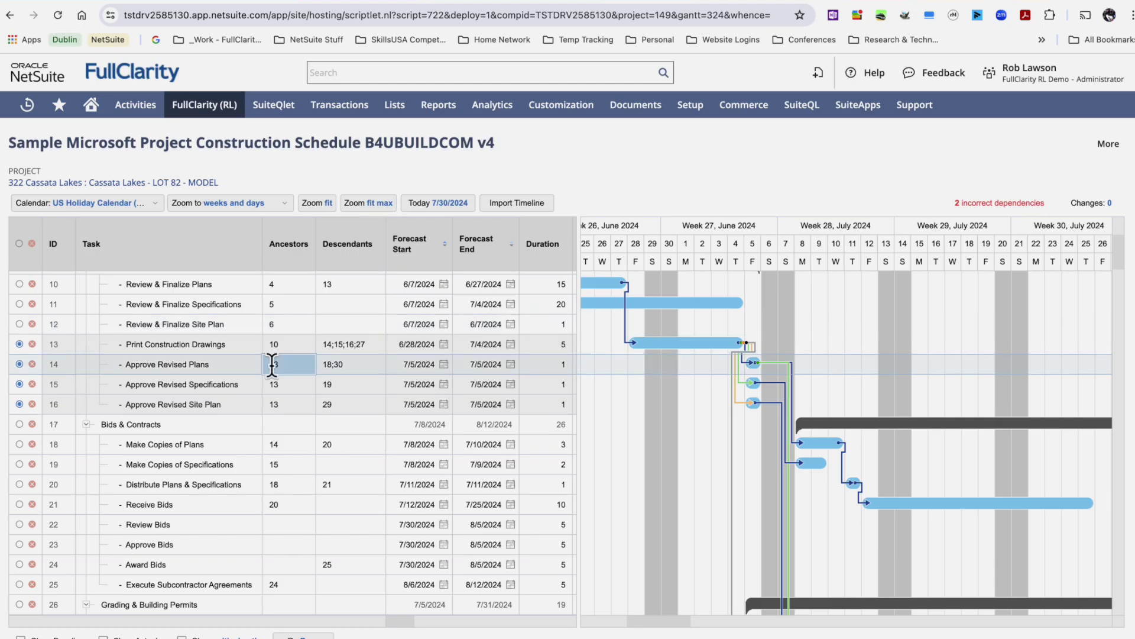
scroll(272, 366, up, 1)
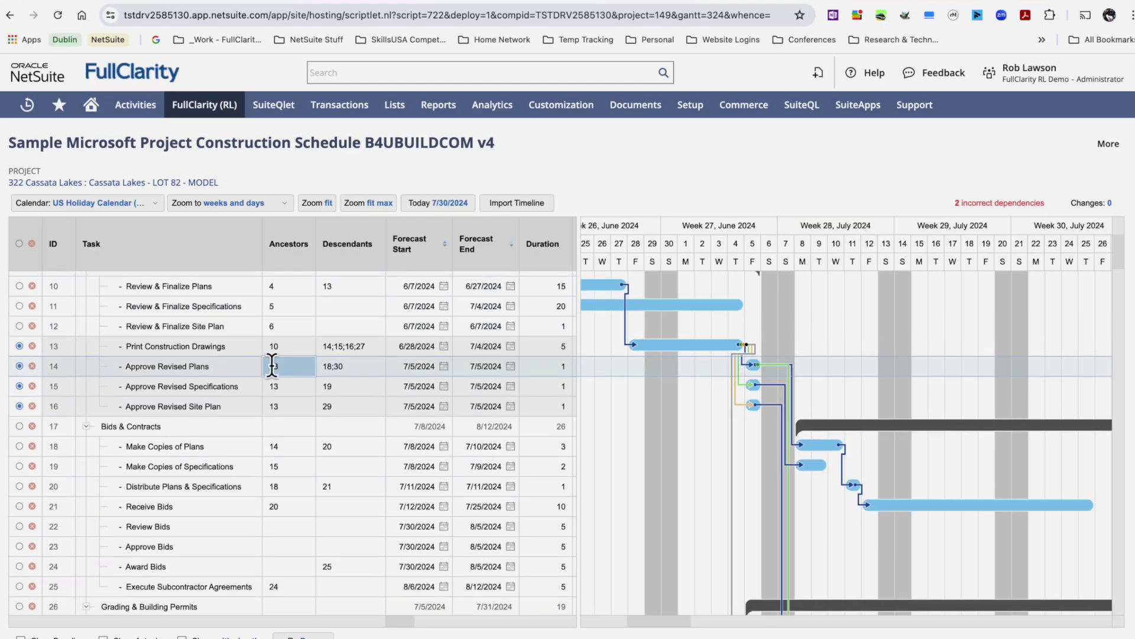
scroll(272, 365, down, 2)
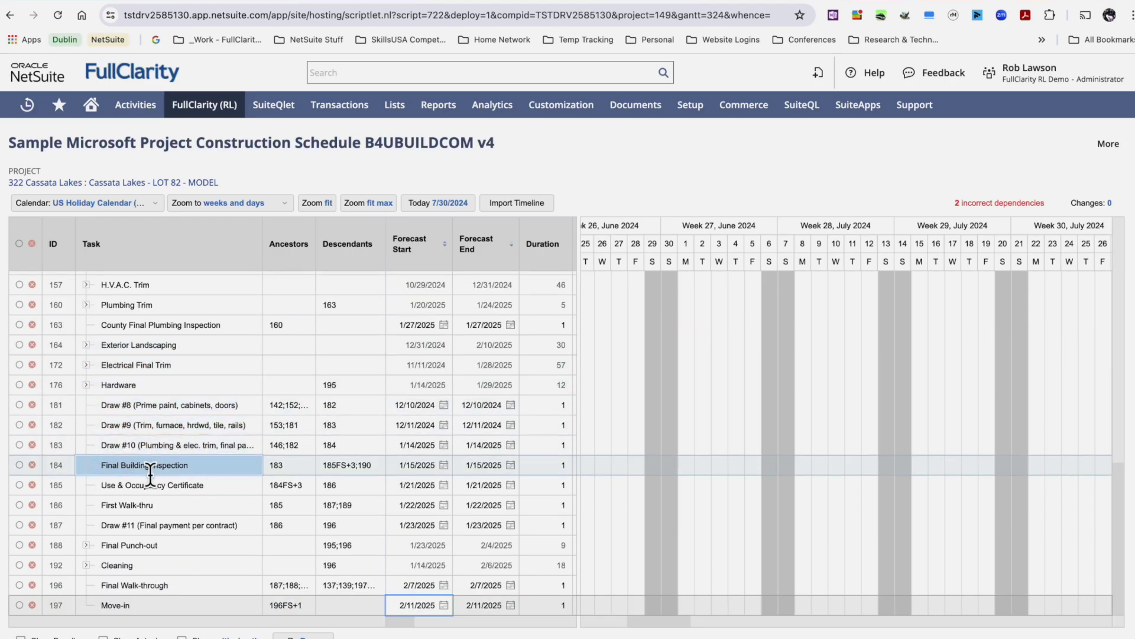
click(86, 385)
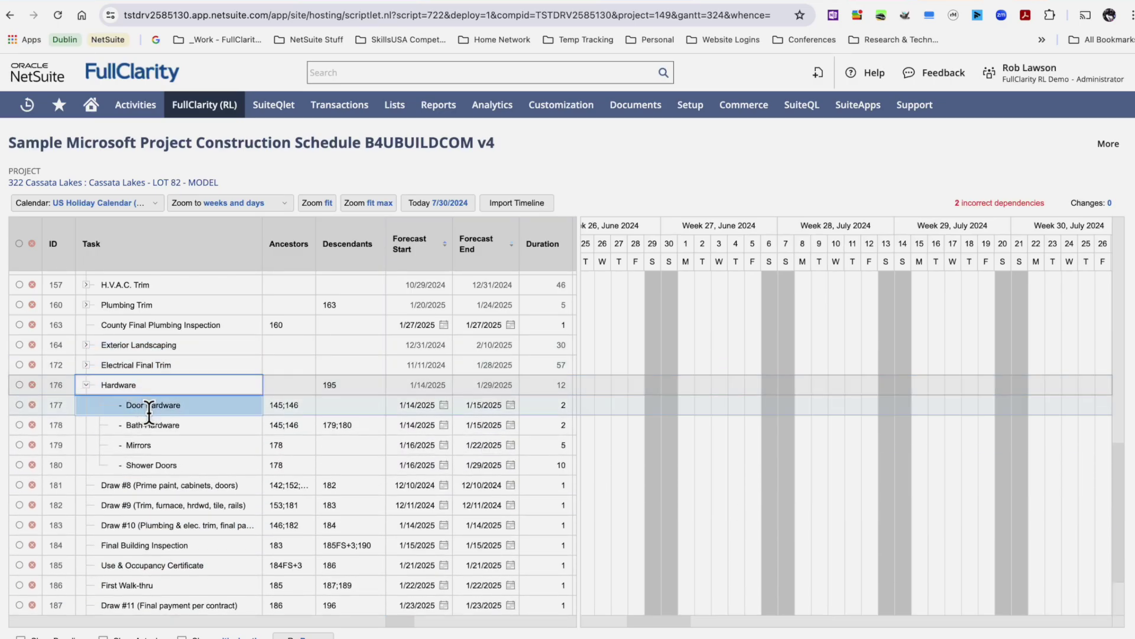
Review the timeline role members on the Free Rein Solar Farm - Commercial Solar job and return to its Gantt timeline list
click(1021, 2)
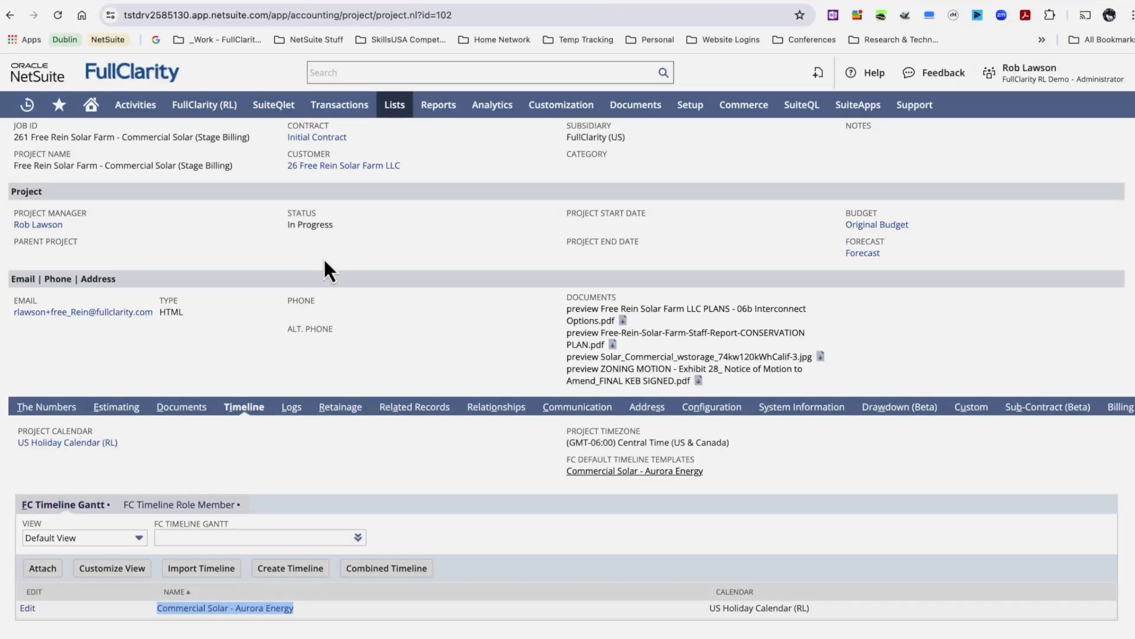
scroll(324, 261, up, 2)
scroll(323, 256, down, 2)
click(181, 506)
scroll(312, 502, down, 2)
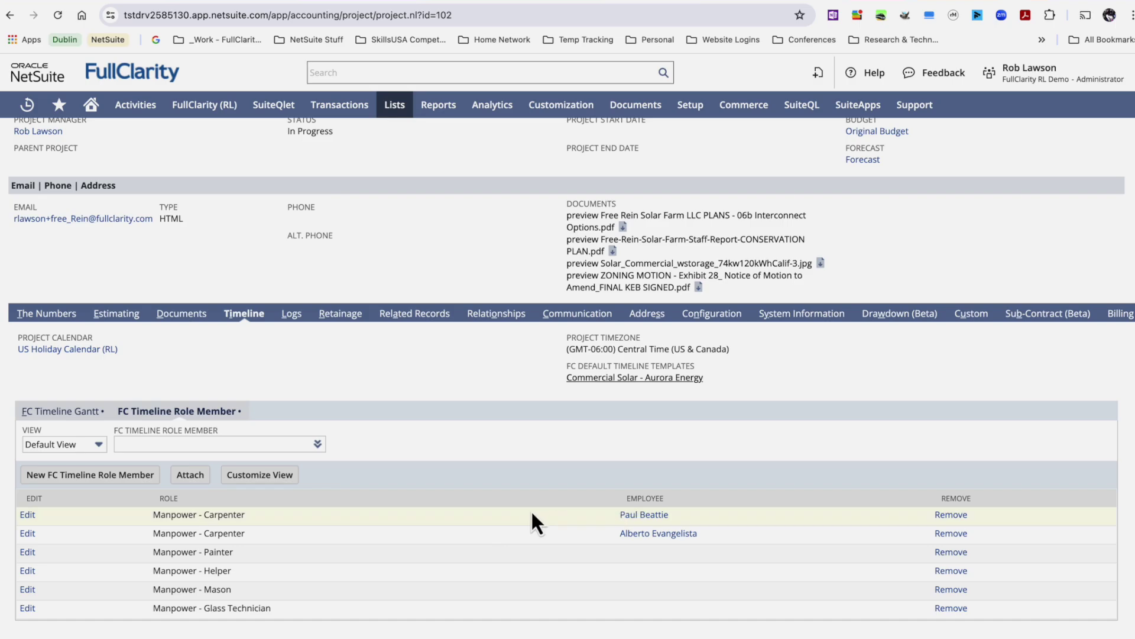
click(75, 413)
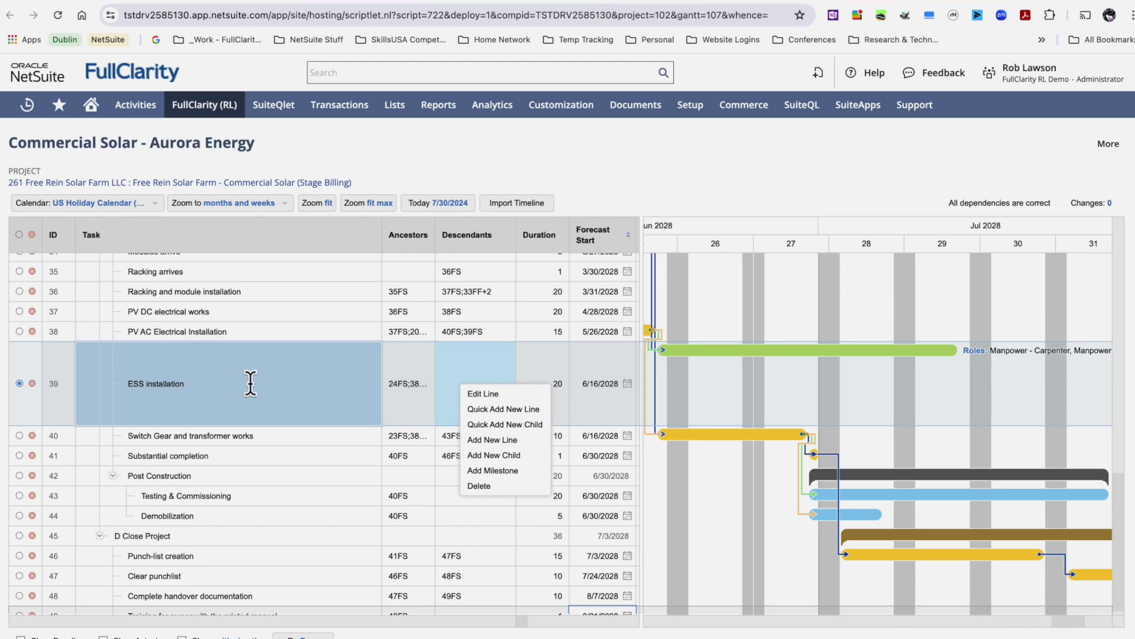
Open the ESS installation line of the Commercial Solar - Aurora Energy timeline for editing and check its percent done
click(286, 388)
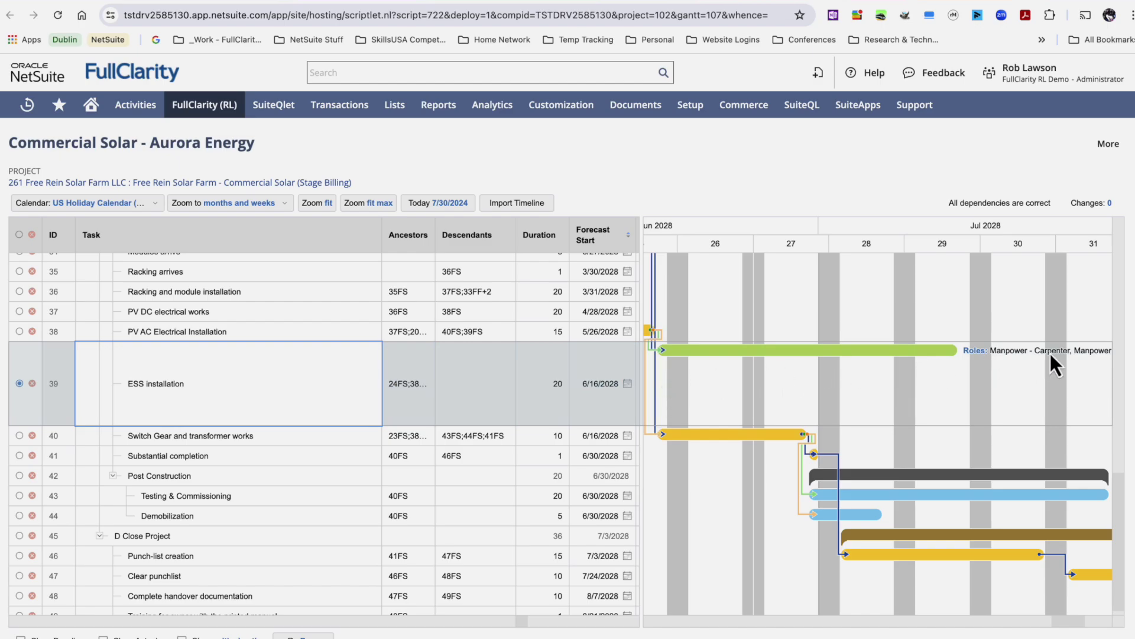
right_click(466, 383)
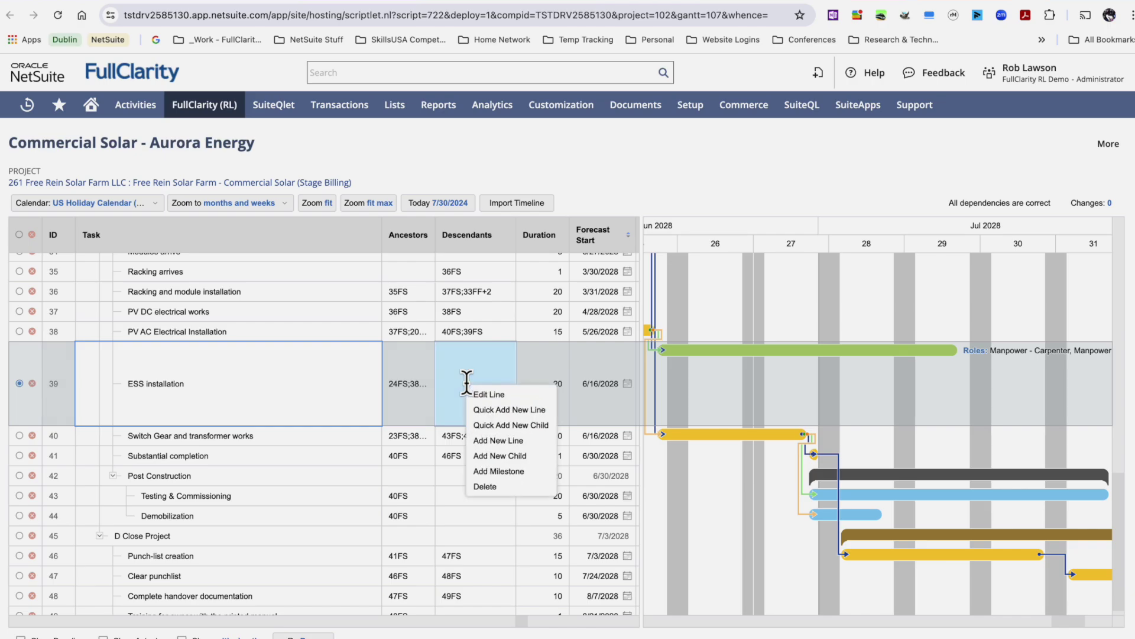
click(503, 393)
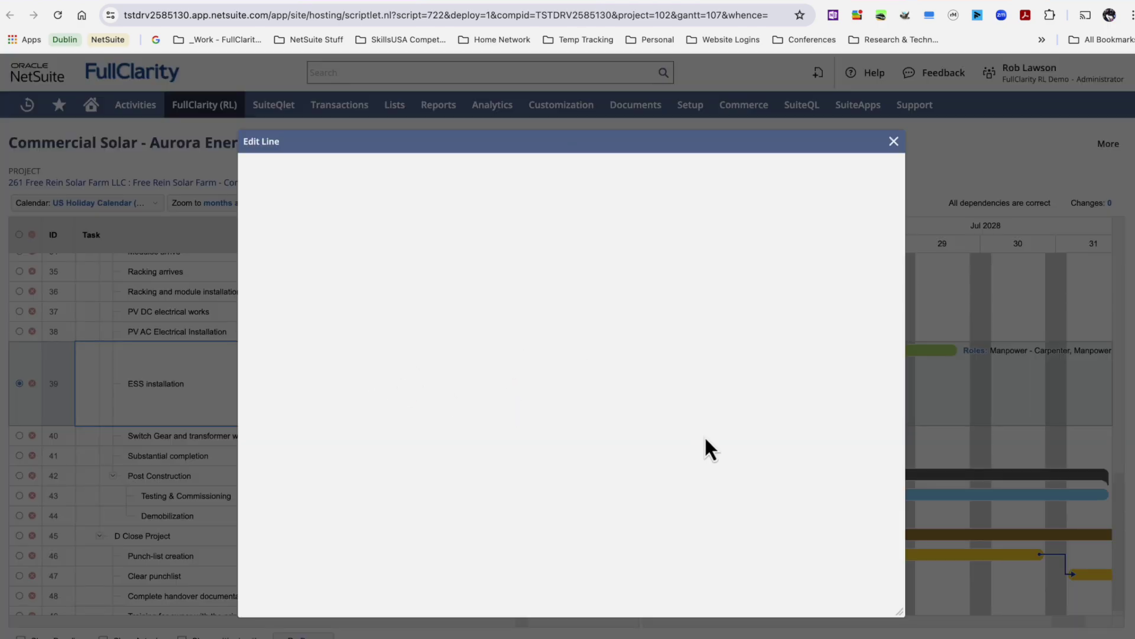
drag(901, 612, 1094, 638)
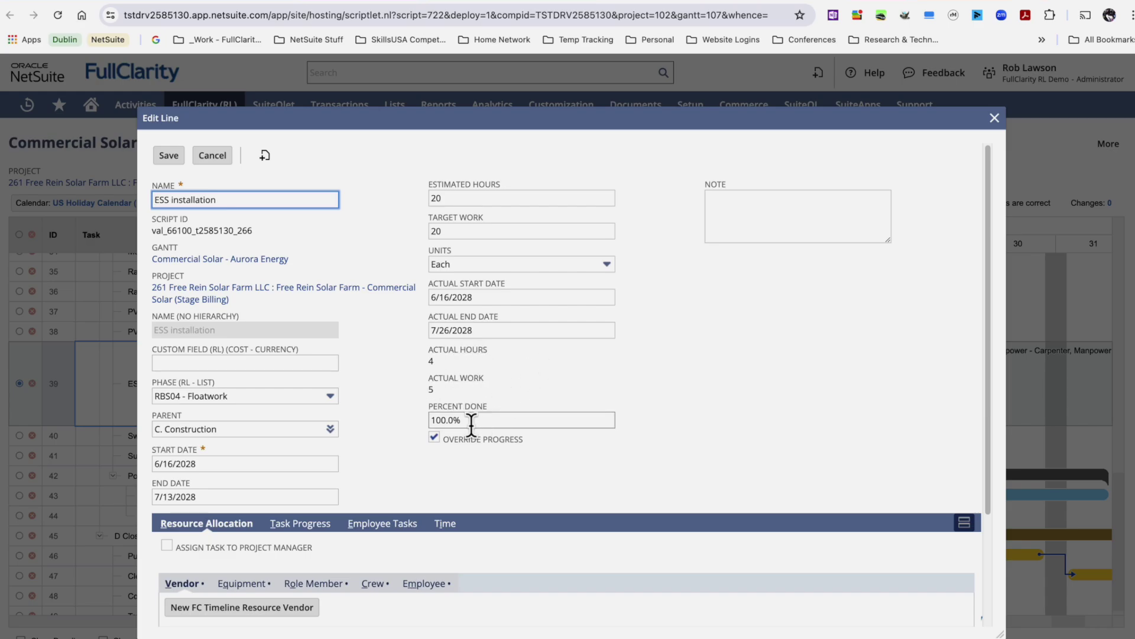
drag(502, 423, 399, 423)
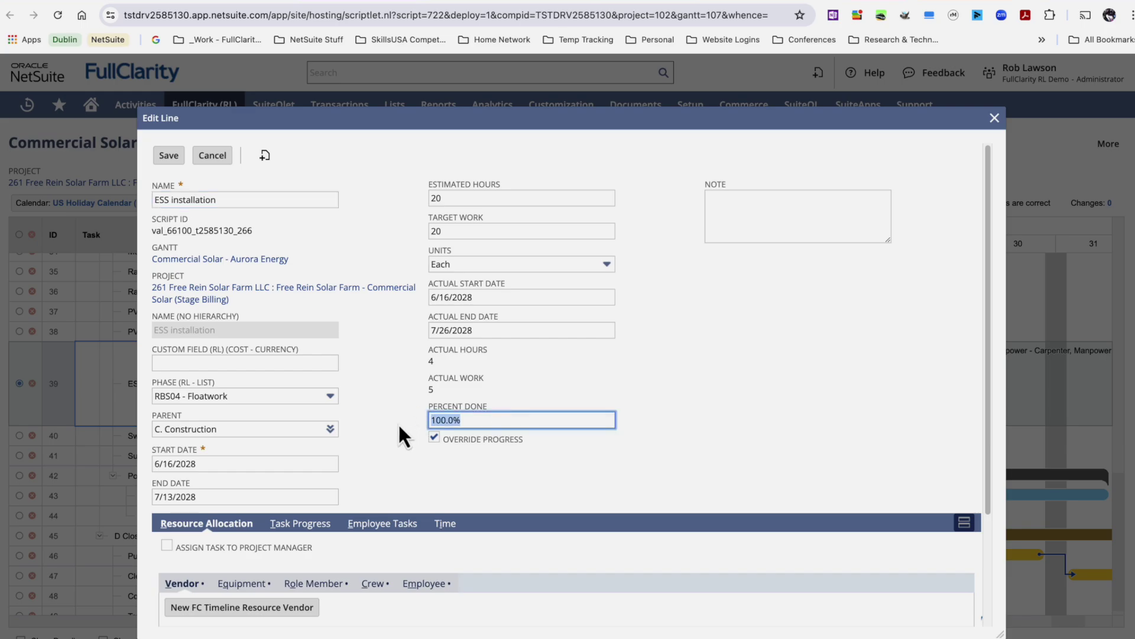
click(394, 470)
Review the vendor, equipment, role member, crew and employee resources allocated to the ESS installation line
scroll(391, 555, down, 5)
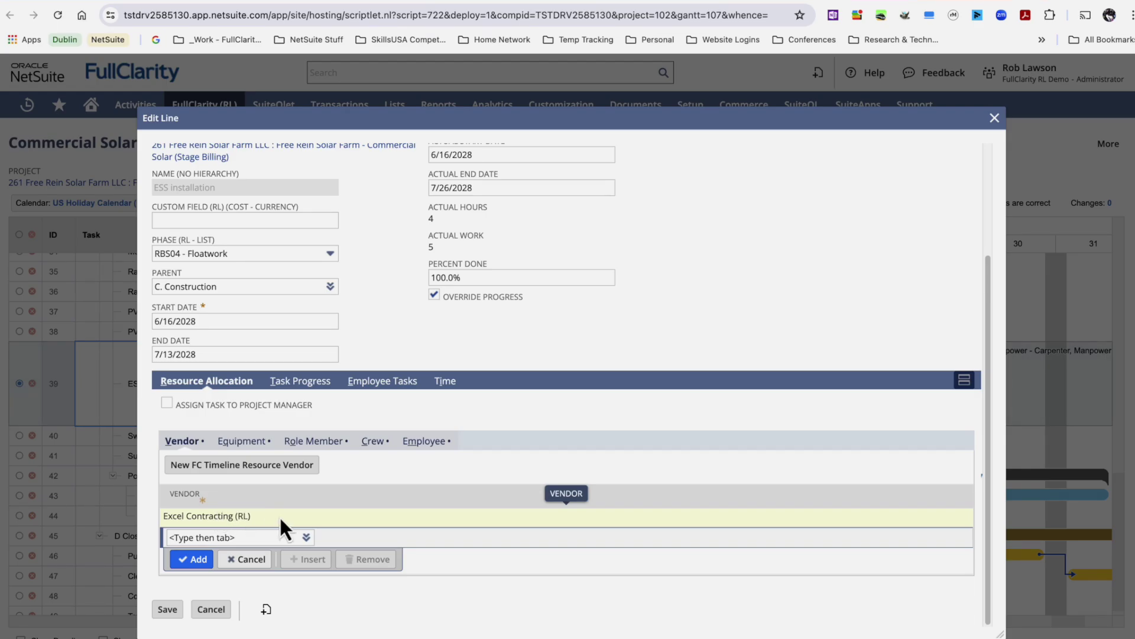
click(240, 441)
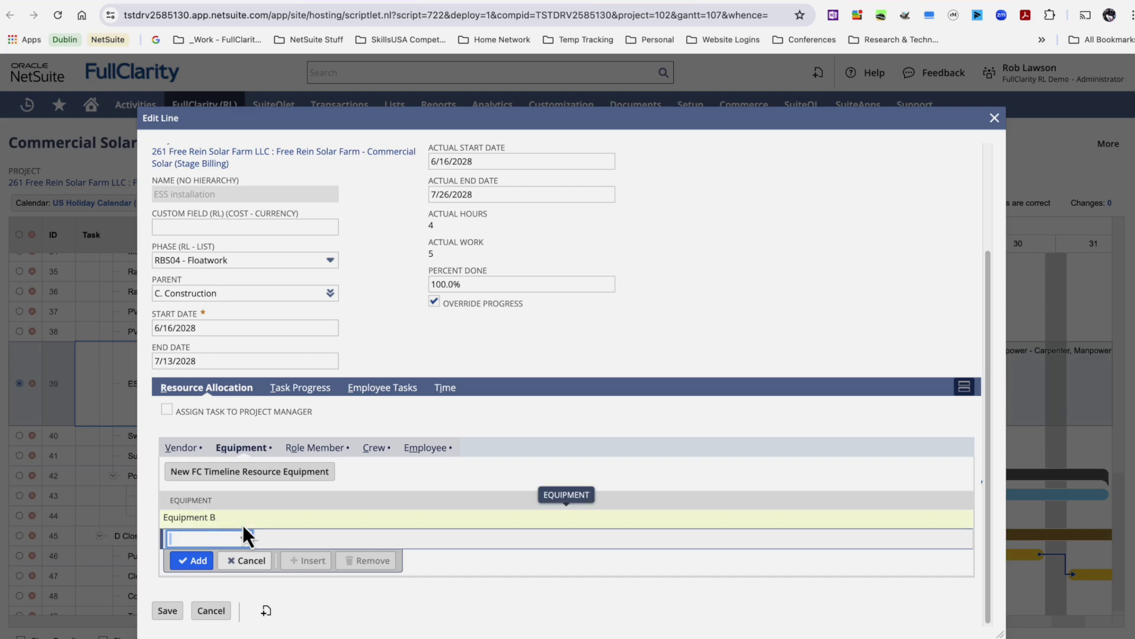
click(314, 448)
scroll(312, 547, down, 1)
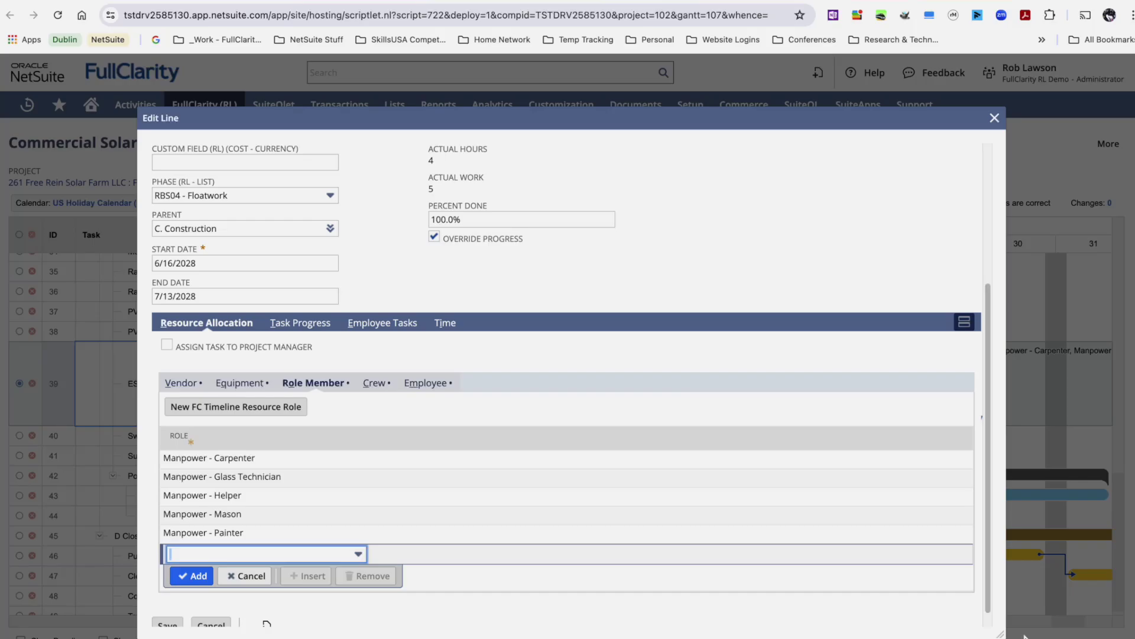
click(377, 384)
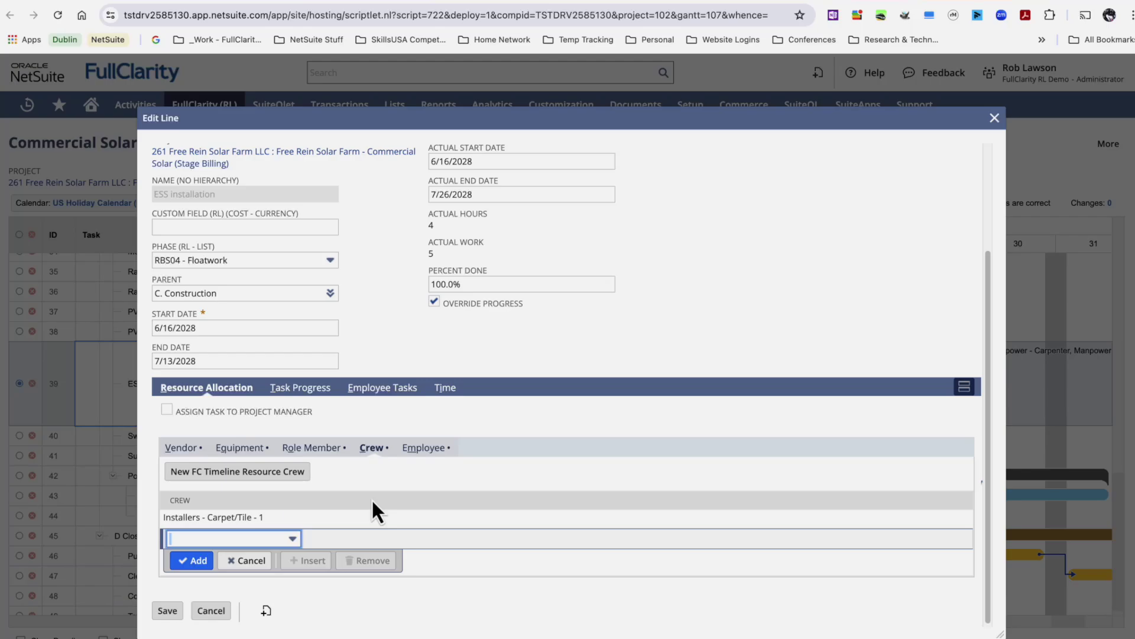
click(423, 448)
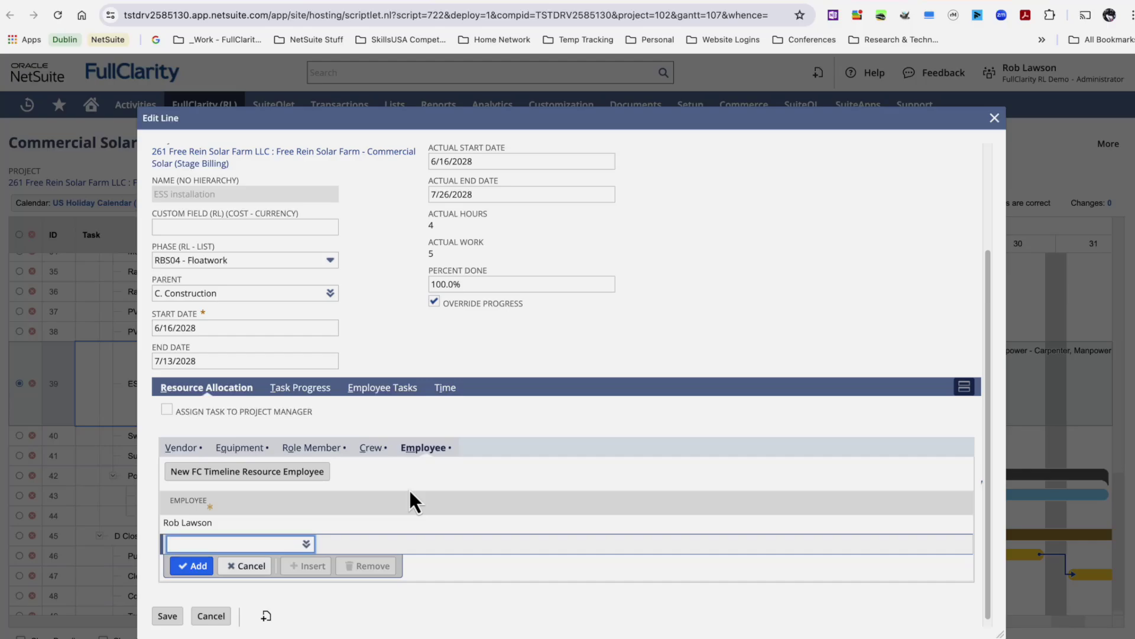
Review the ESS installation line's task progress, employee tasks and time entries, and switch to the FullClarity website
click(299, 388)
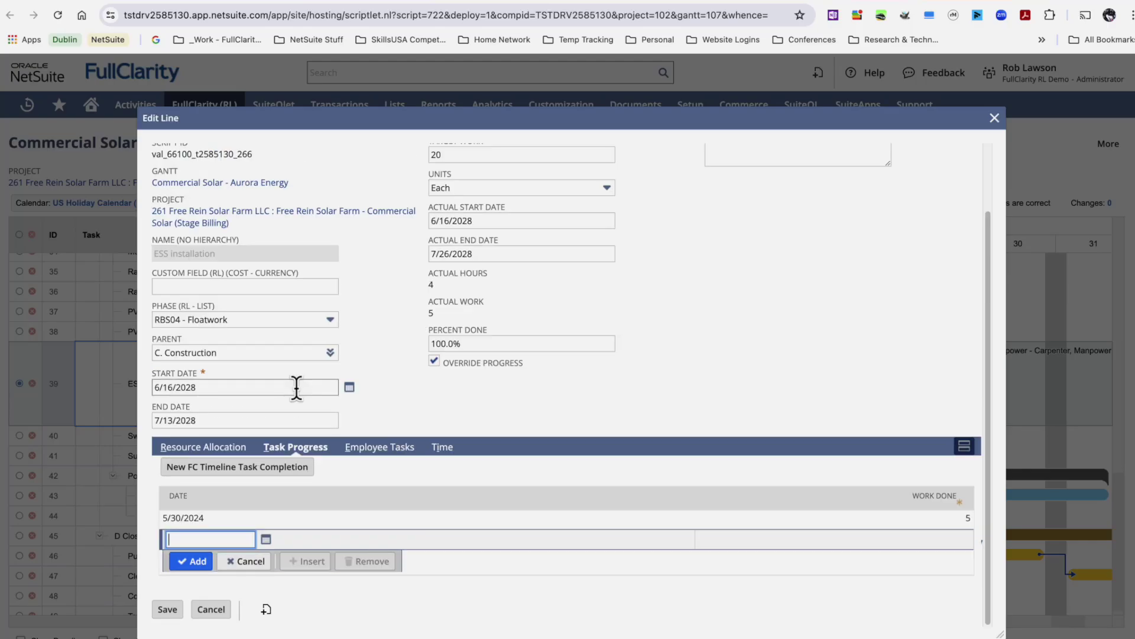
click(442, 448)
click(296, 509)
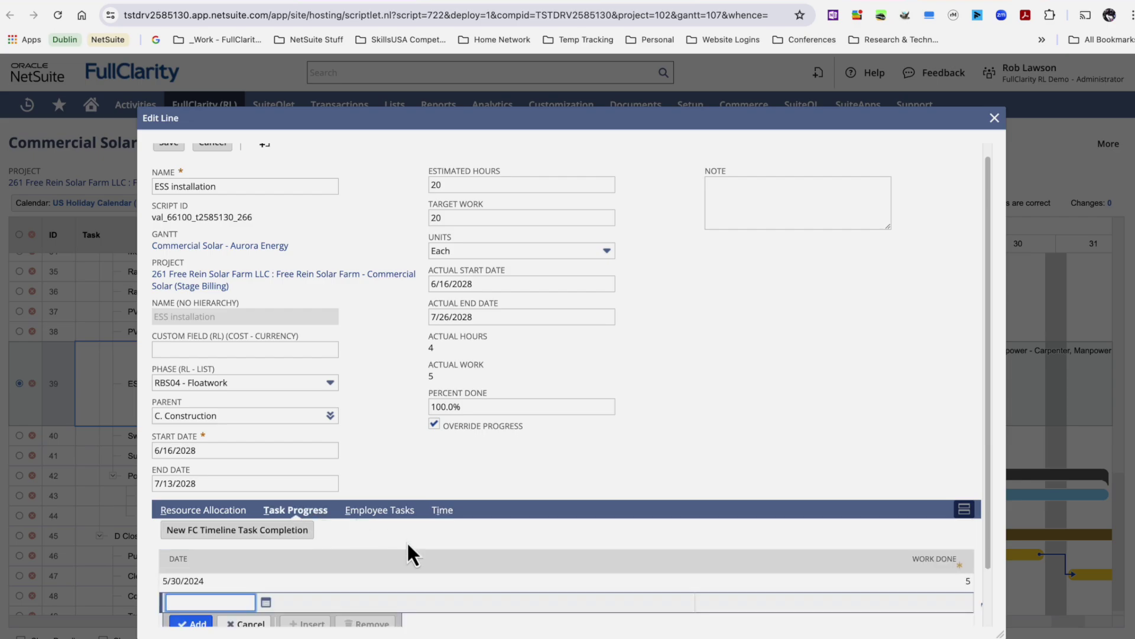
click(380, 511)
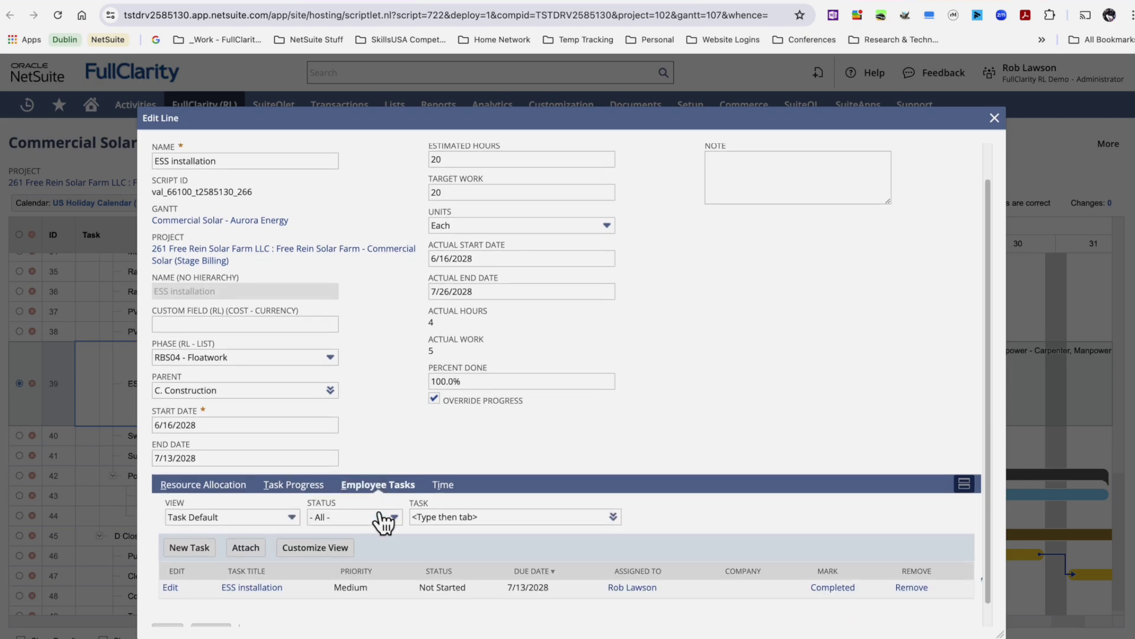
mouse_move(265, 568)
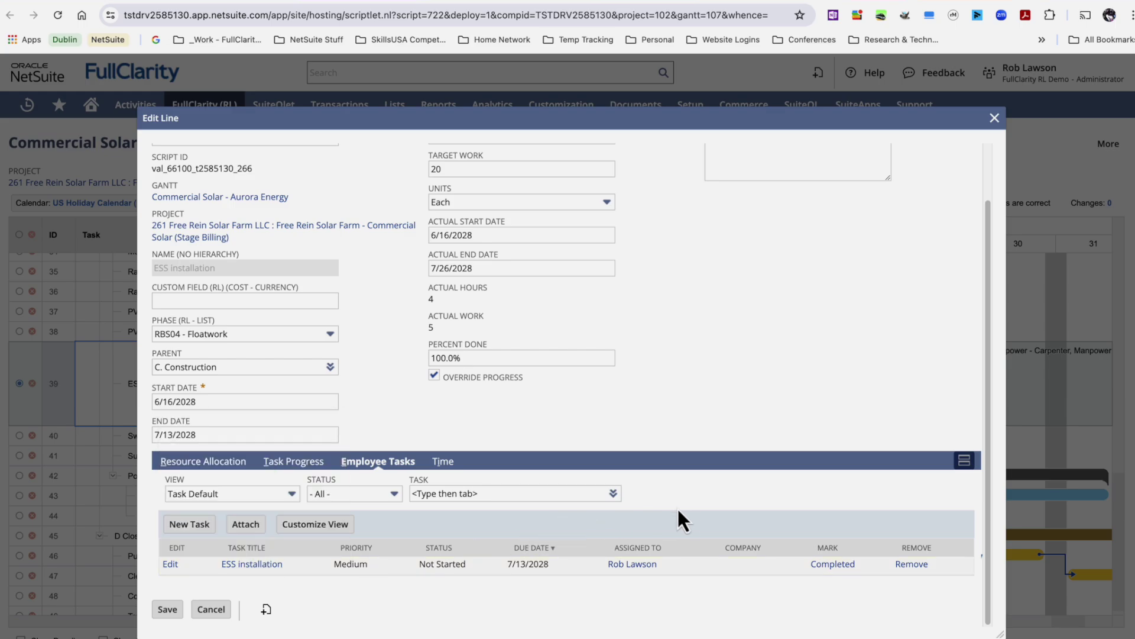
click(444, 463)
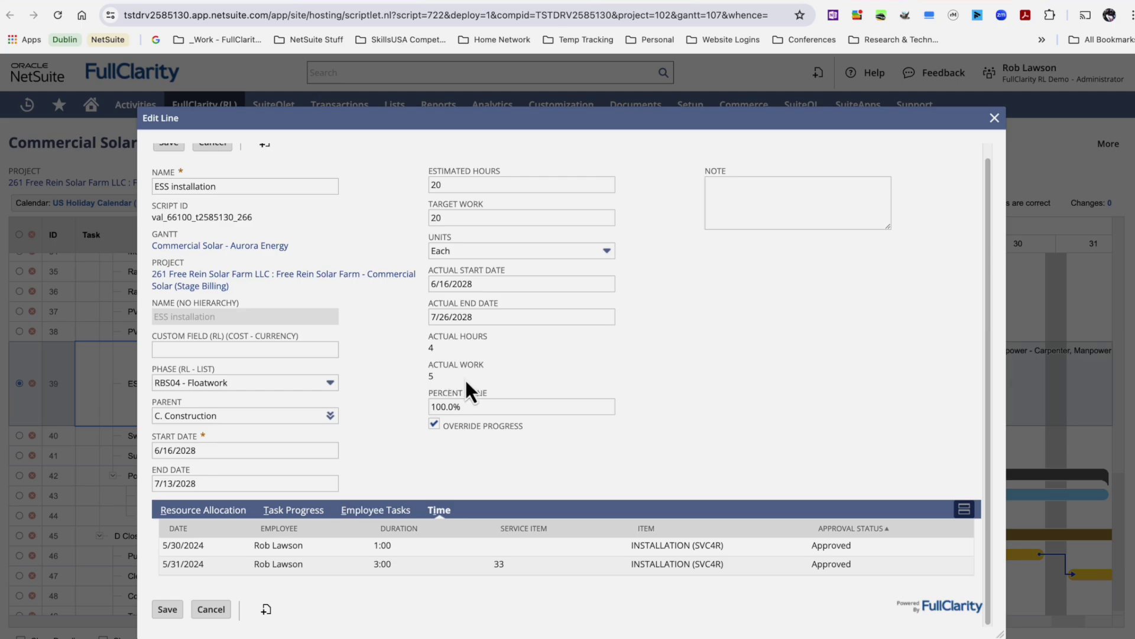
click(291, 511)
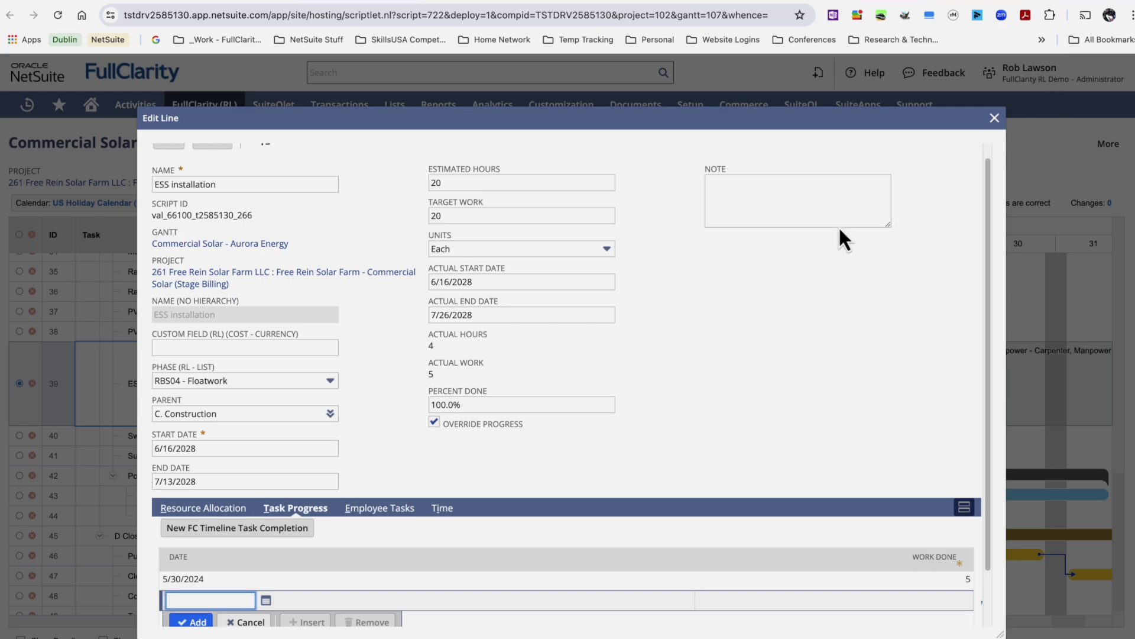
click(1055, 1)
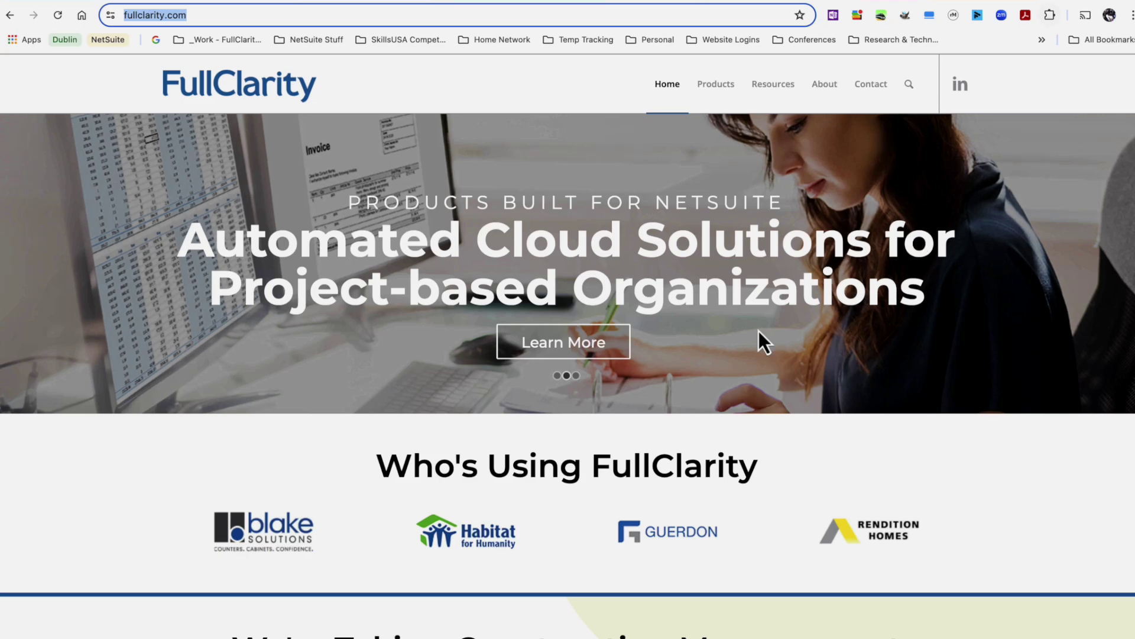